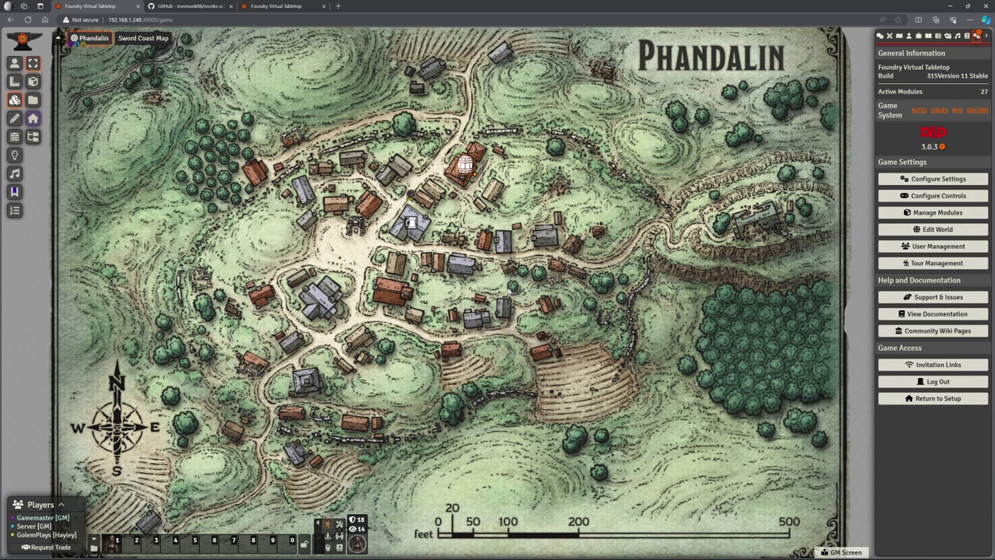
- Read the usage and features section of the Monk's Active Tile Triggers README on GitHub
click(186, 6)
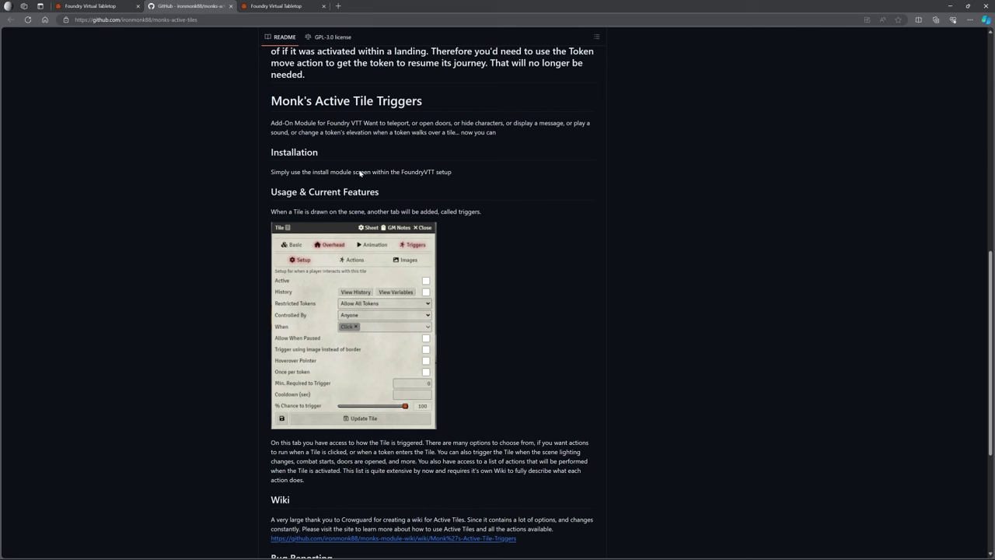
scroll(476, 201, down, 5)
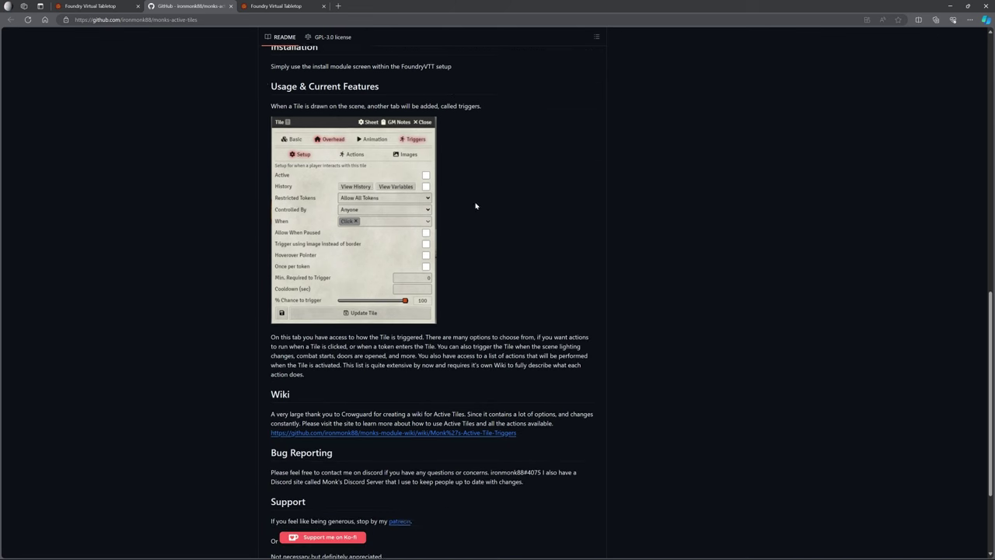
scroll(438, 274, up, 3)
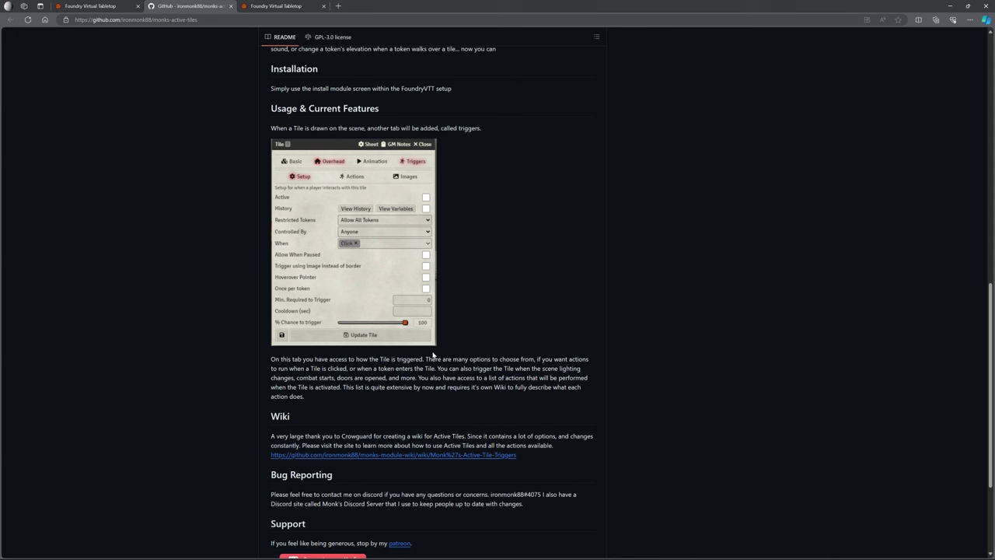
- Look at the player's view of the Phandalin scene in the other Foundry session and return to the Gamemaster session
click(85, 7)
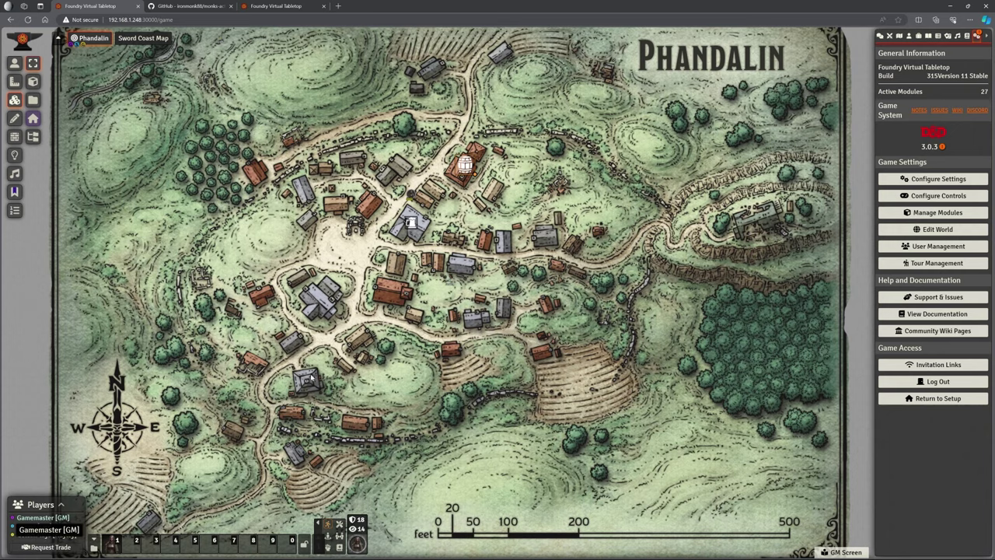
click(280, 5)
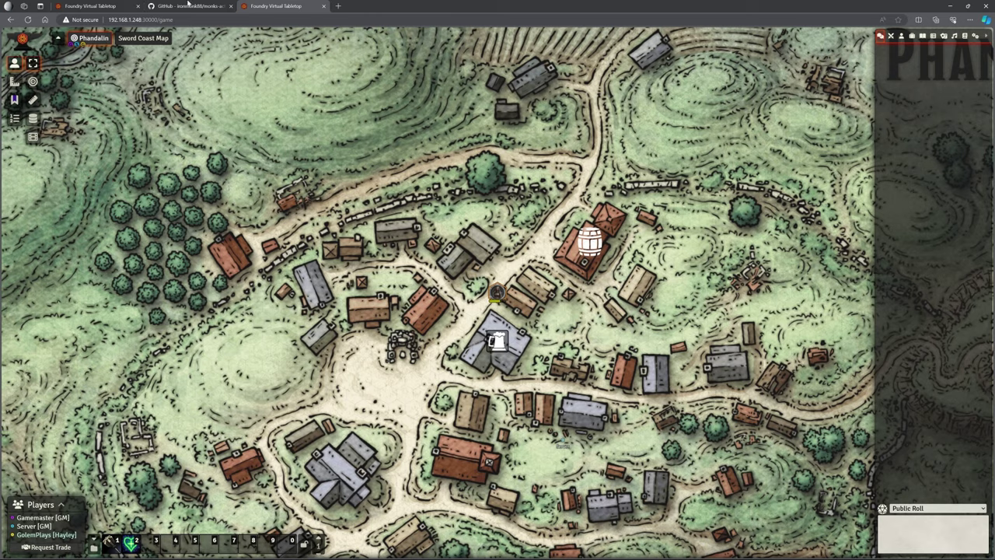
click(90, 5)
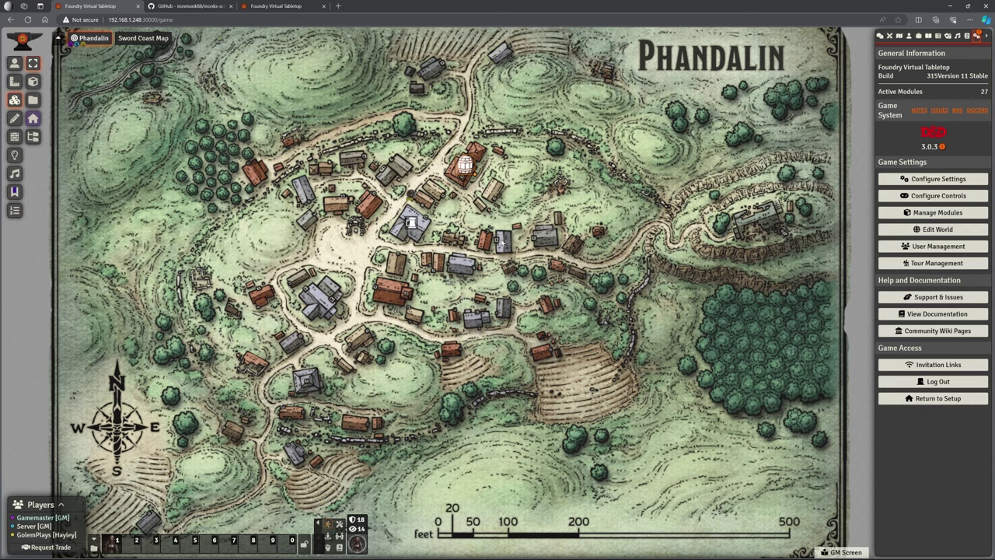
- Check the world's active modules for Monk's Active Tile Triggers and close the module management window
scroll(483, 209, up, 5)
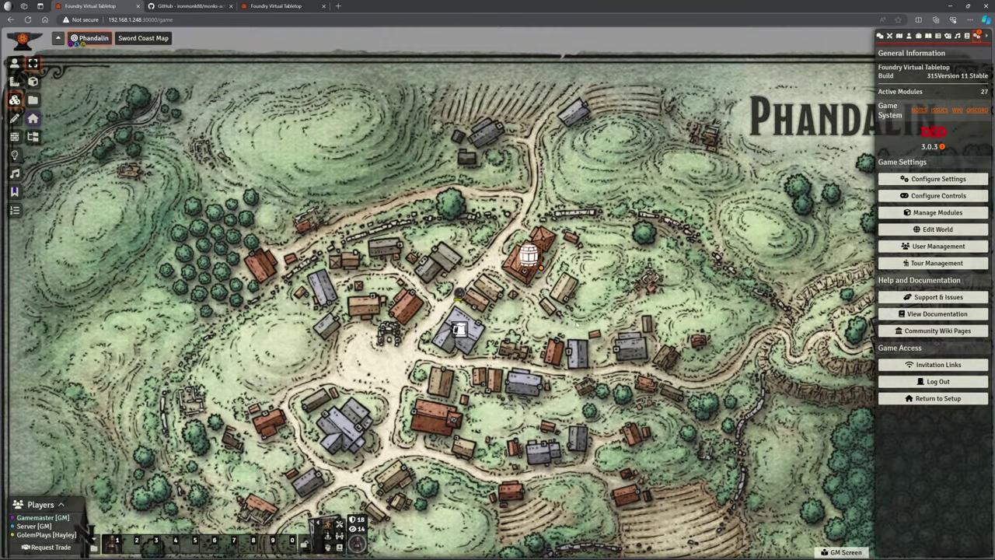
drag(578, 326, 547, 285)
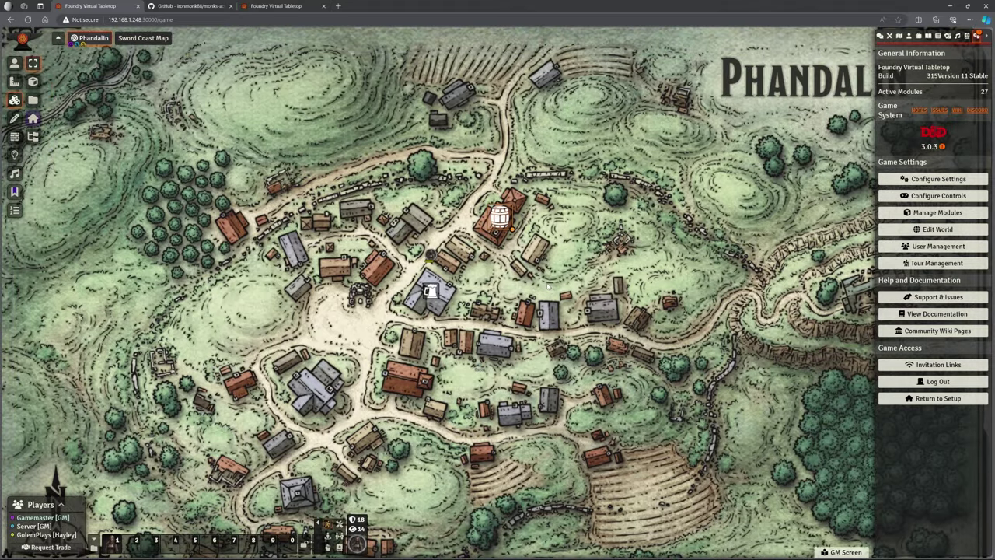
click(935, 214)
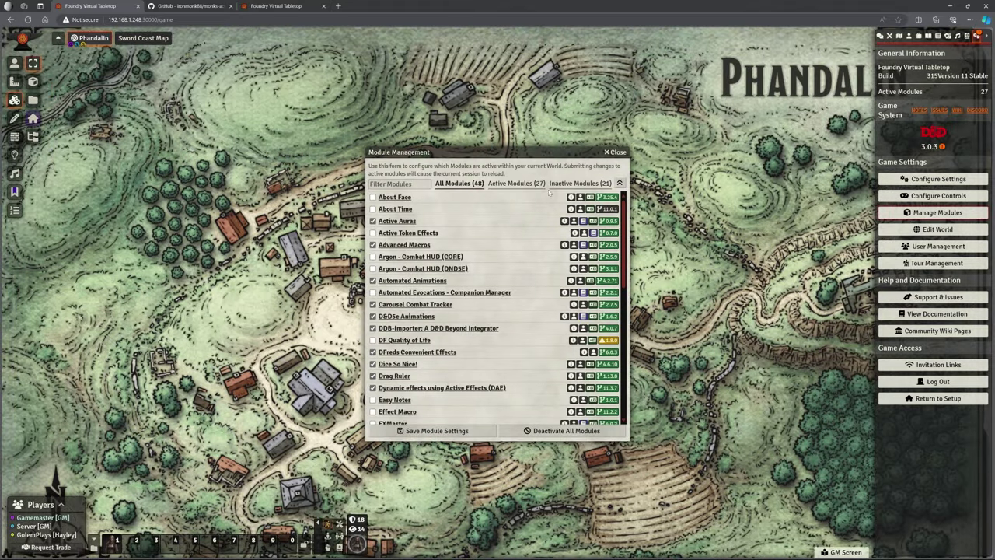
click(514, 184)
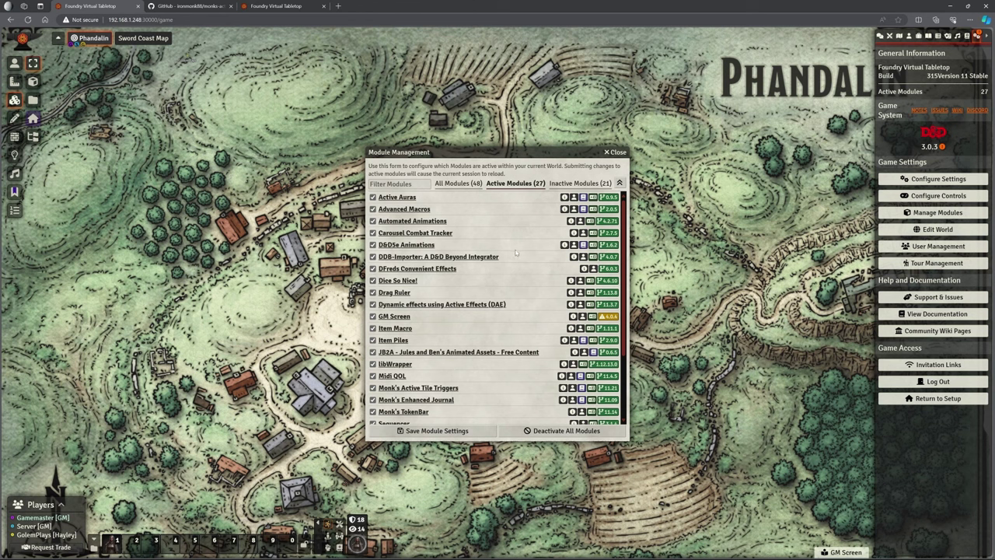
scroll(507, 247, down, 3)
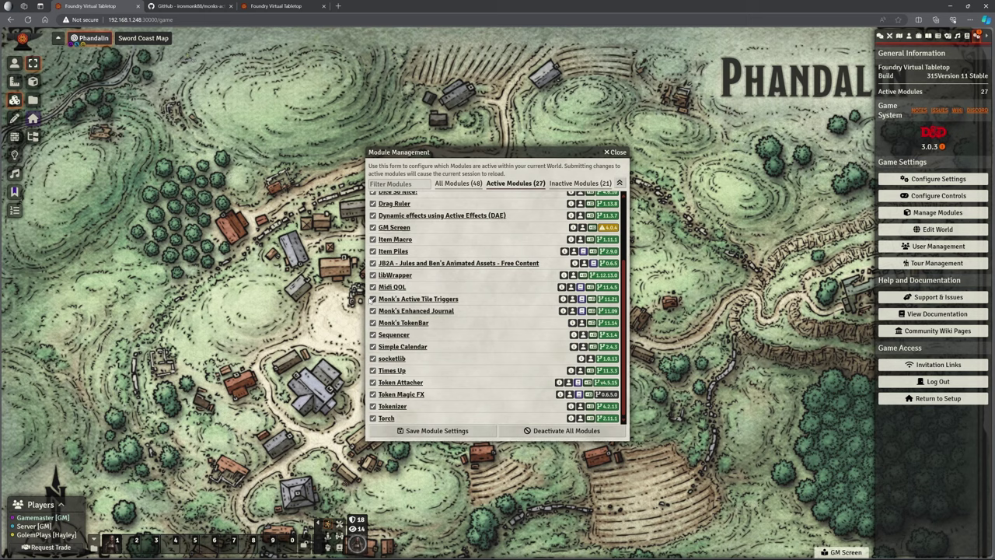
click(615, 153)
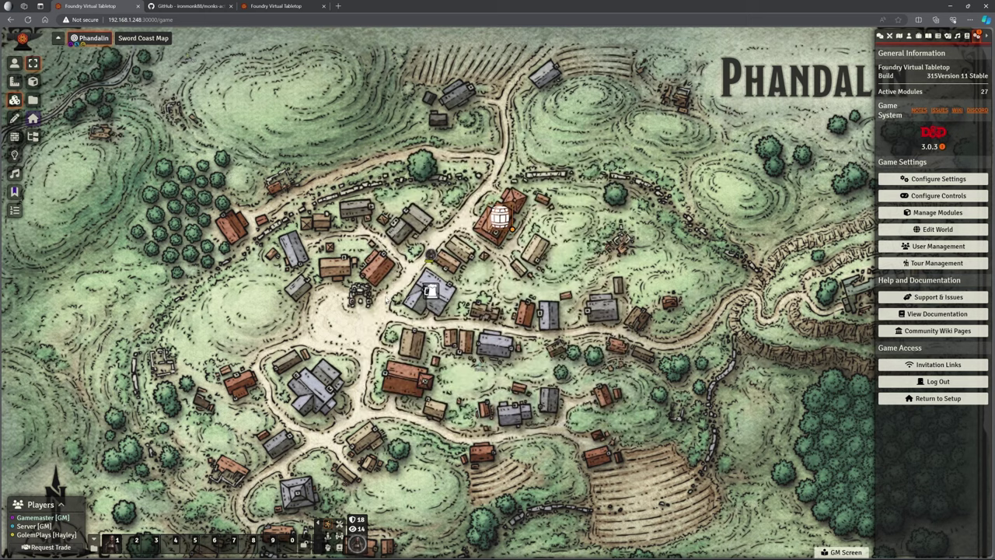
- Draw a new tile about 150 by 125 pixels in Phandalin's town square
scroll(370, 272, up, 1)
drag(370, 272, 478, 283)
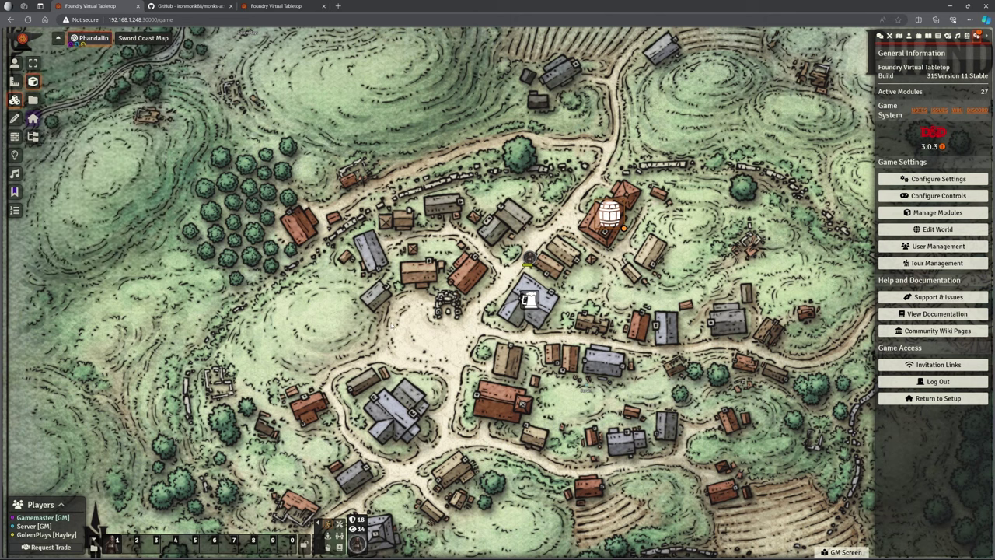
double_click(437, 365)
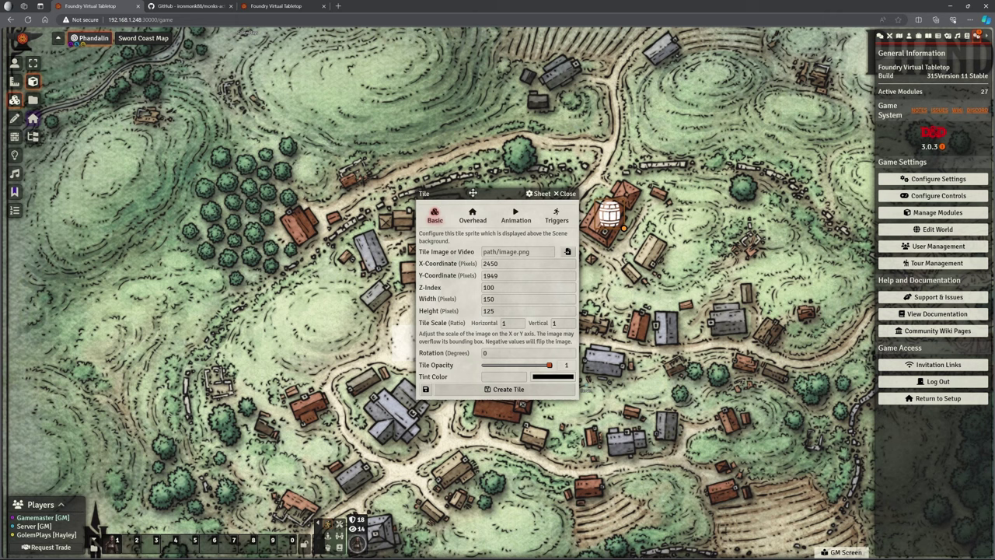
- Assign the core image icons/environment/settlement/blacksmith.webp to the new tile and create it
drag(471, 189, 455, 153)
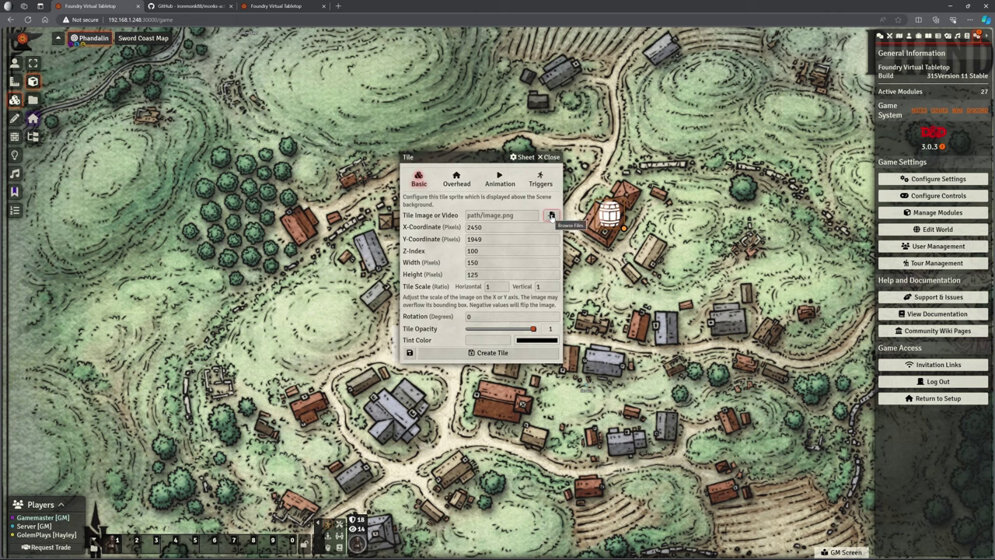
click(551, 216)
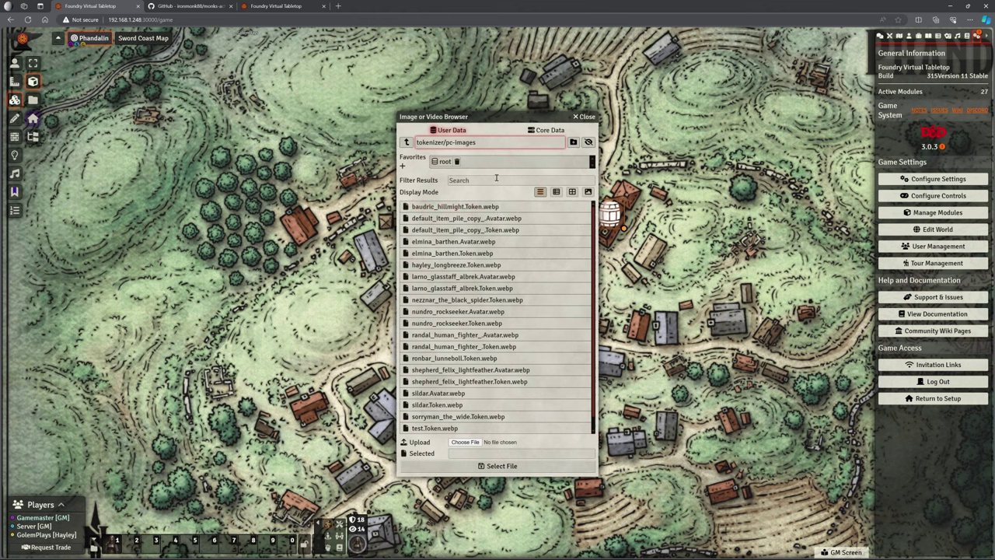
click(550, 129)
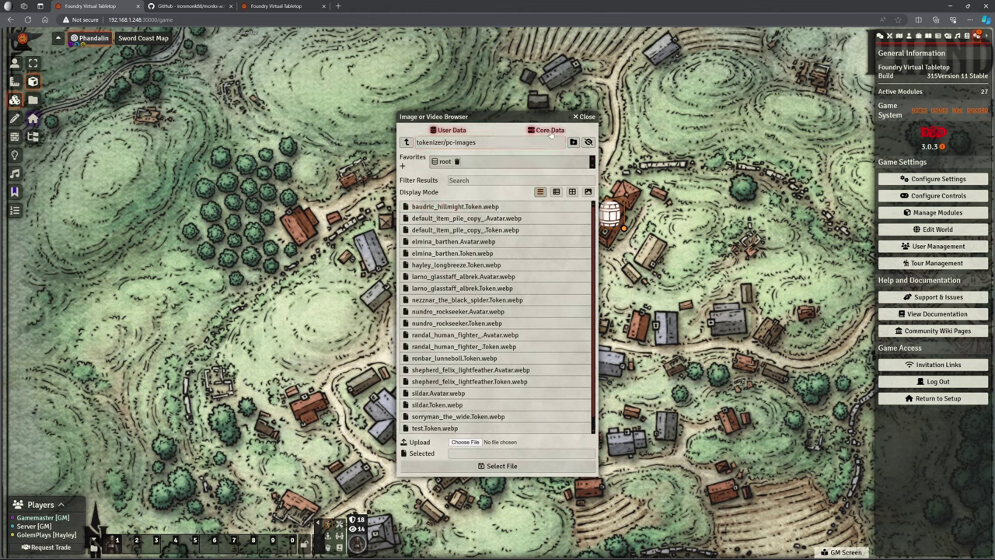
click(420, 255)
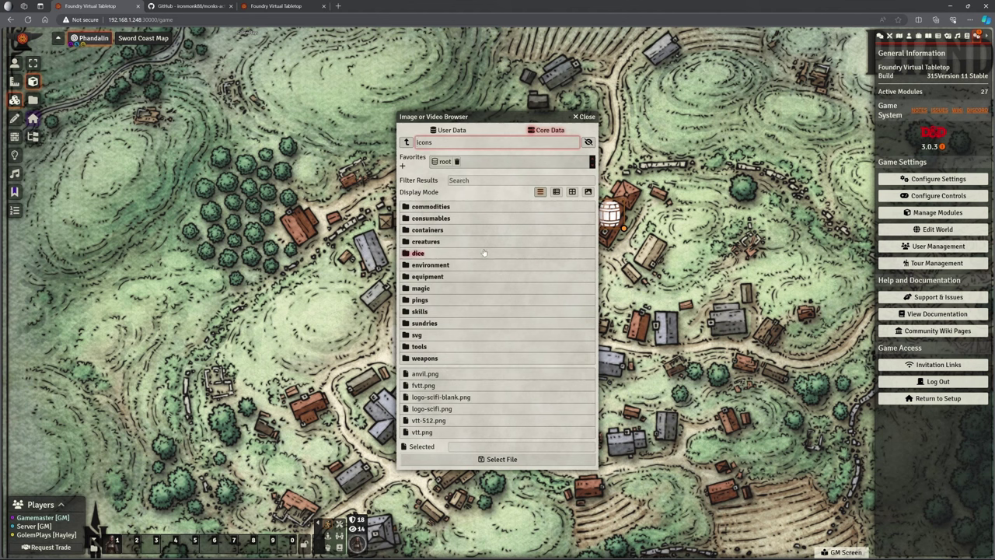
click(446, 265)
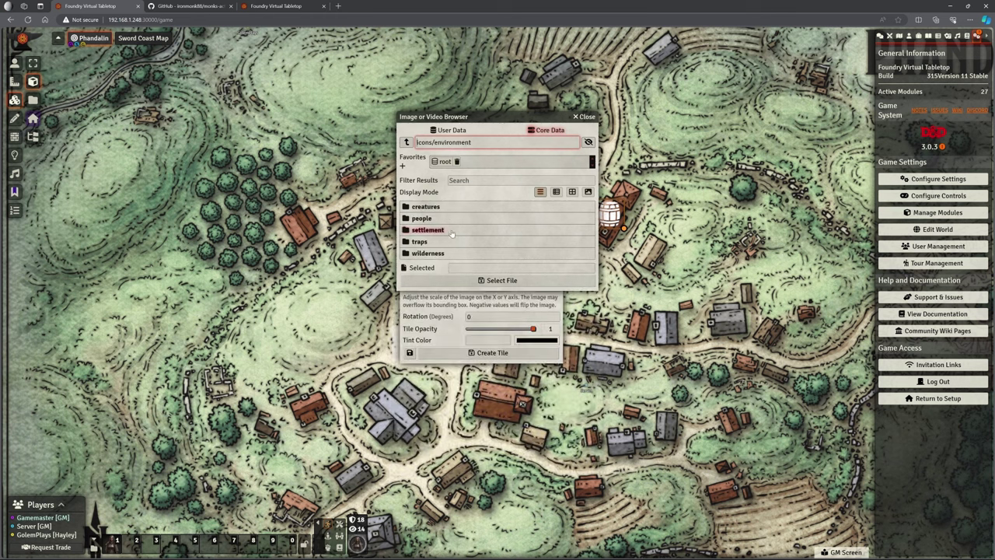
click(454, 231)
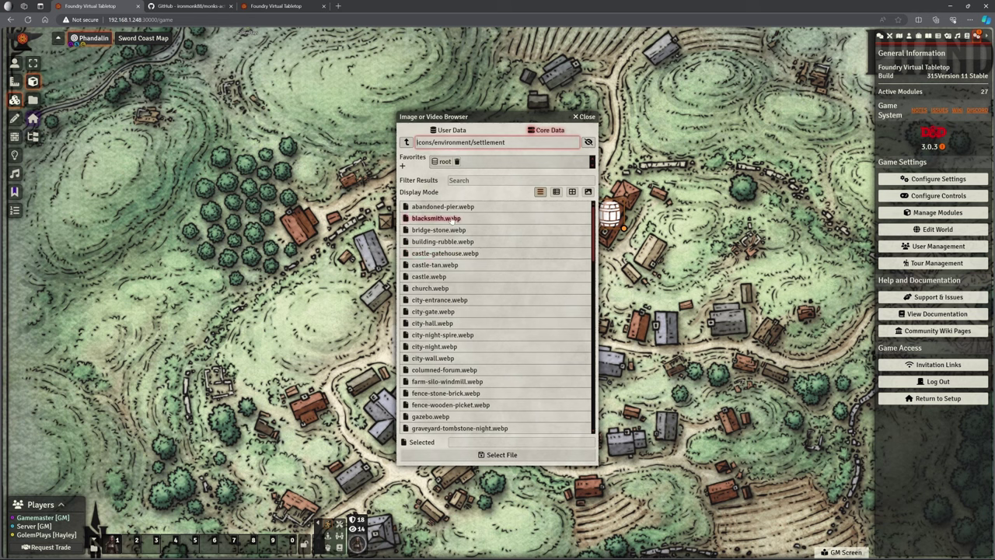
click(453, 220)
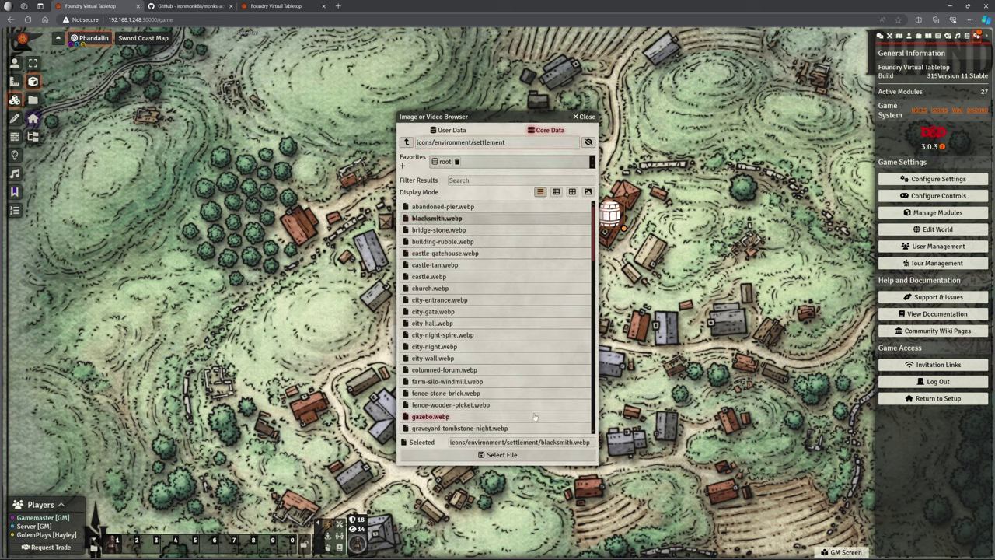
click(507, 457)
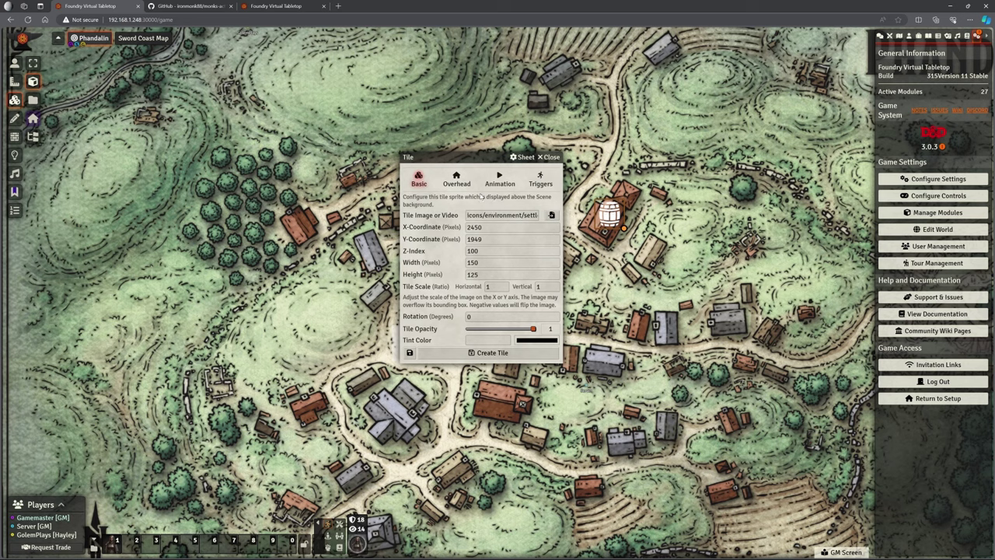
click(492, 353)
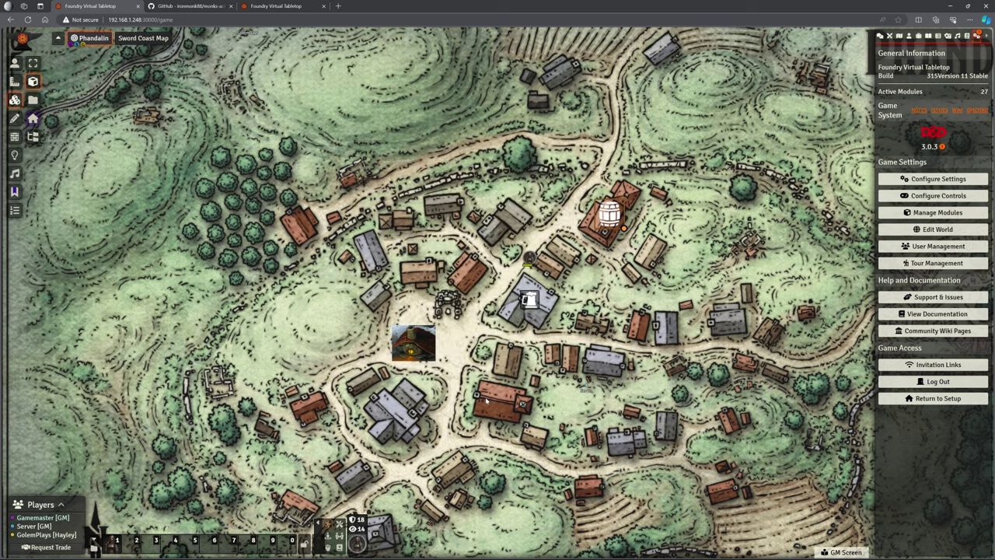
- Move the blacksmith tile to about X 2525, Y 1877 and resize it to 100 by 100 pixels
scroll(448, 395, up, 2)
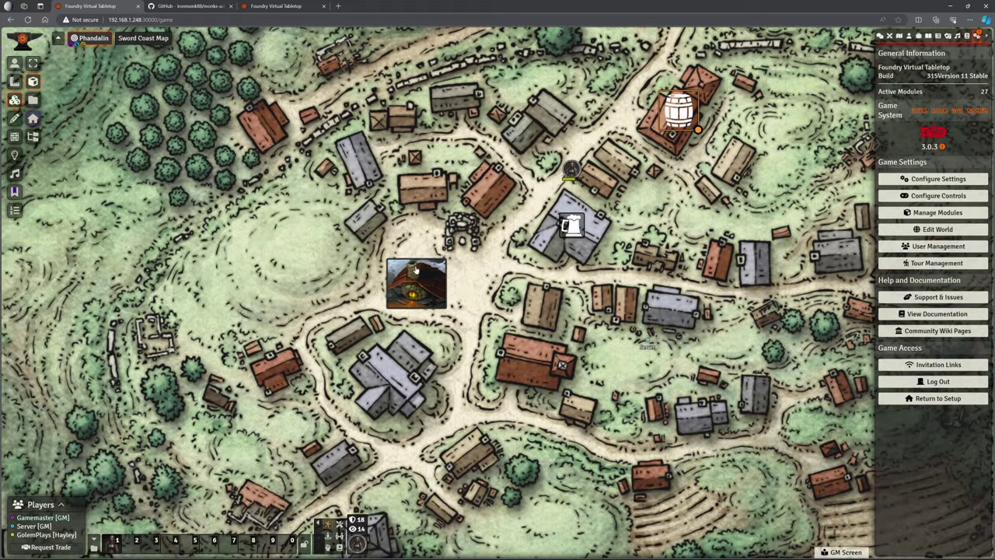
drag(432, 306, 440, 267)
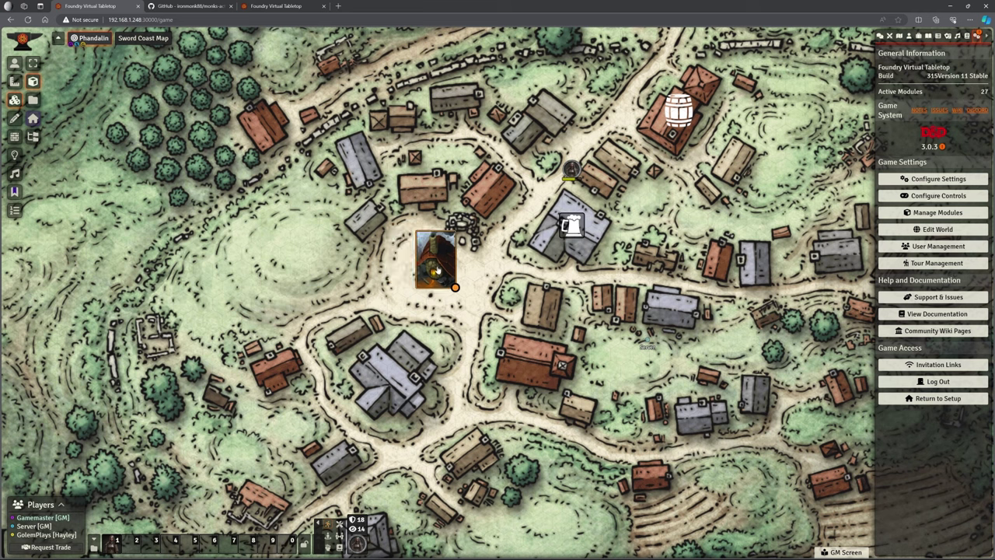
double_click(437, 265)
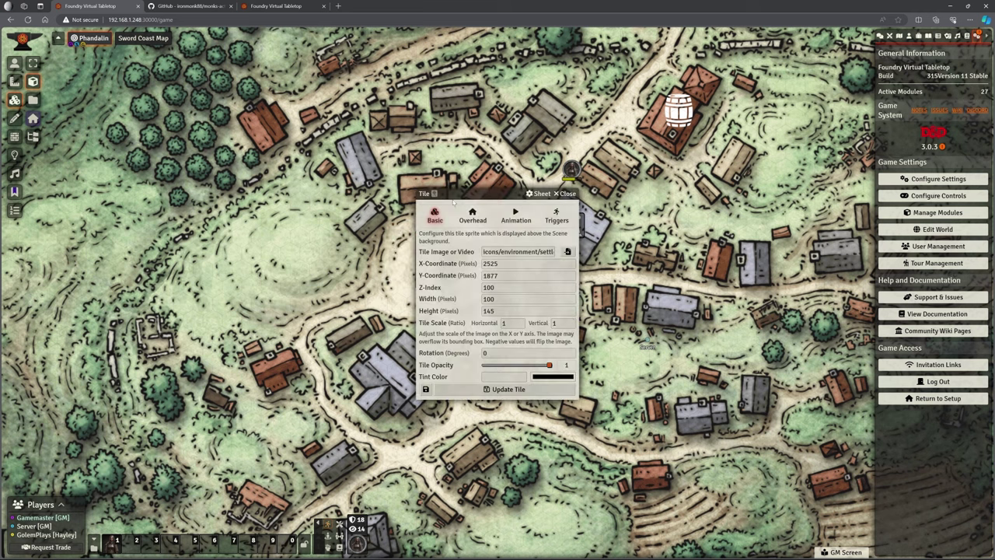
drag(462, 193, 476, 120)
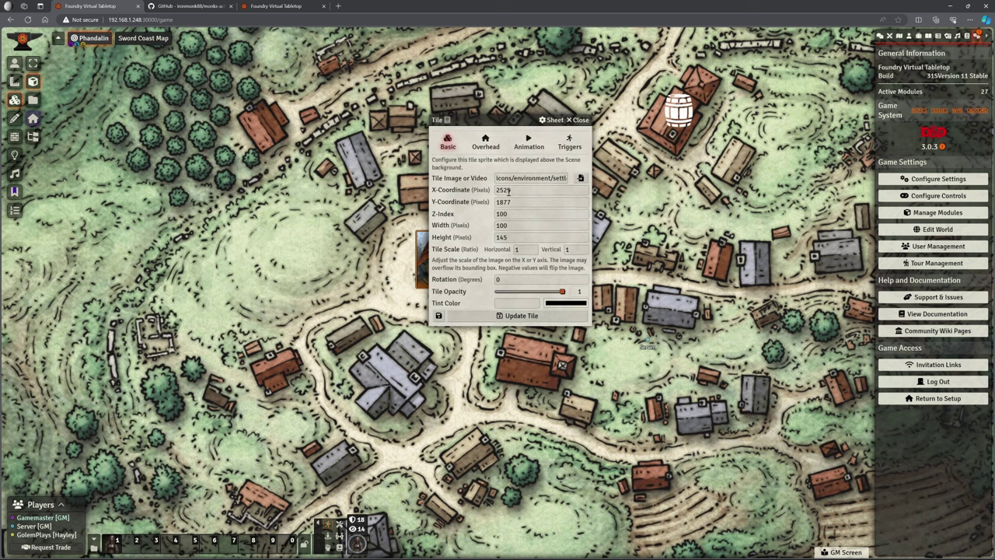
double_click(513, 237)
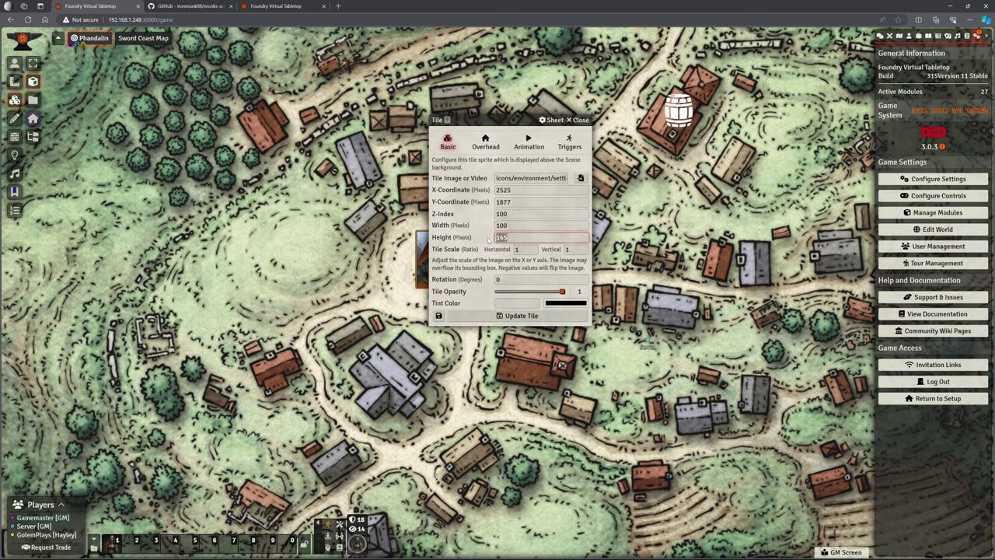
text(100)
click(480, 239)
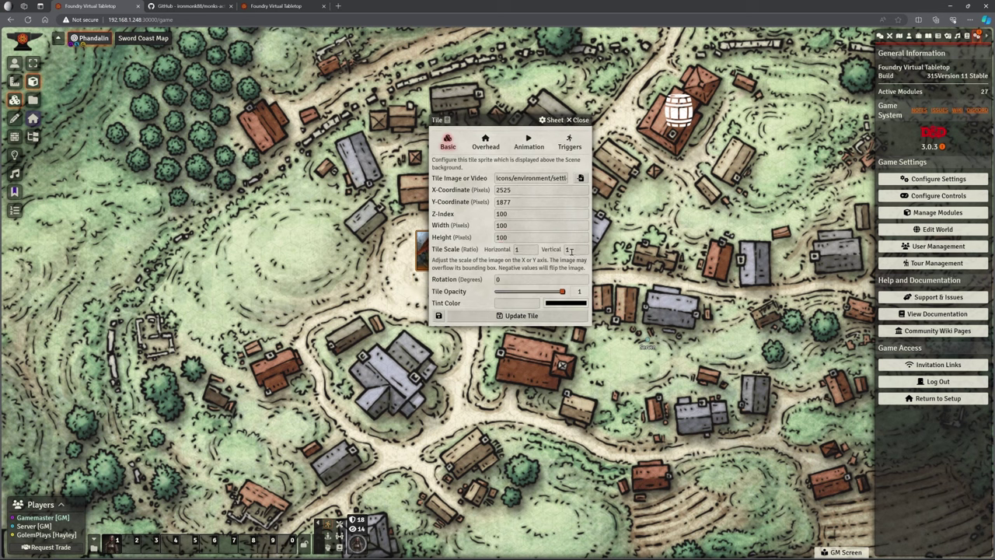
drag(519, 120, 562, 129)
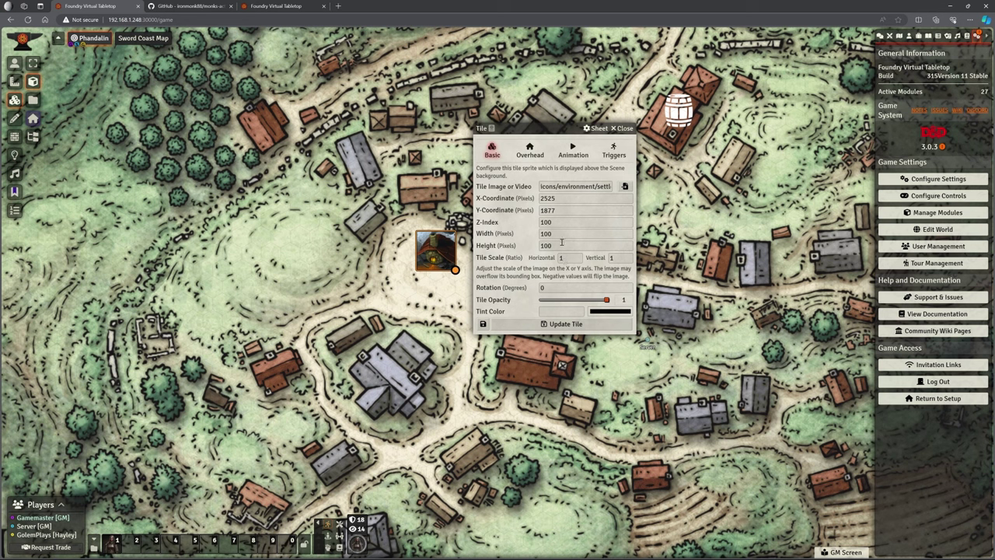
- Restrict the blacksmith tile's trigger to Only Player Tokens and check the Controlled By options
click(530, 153)
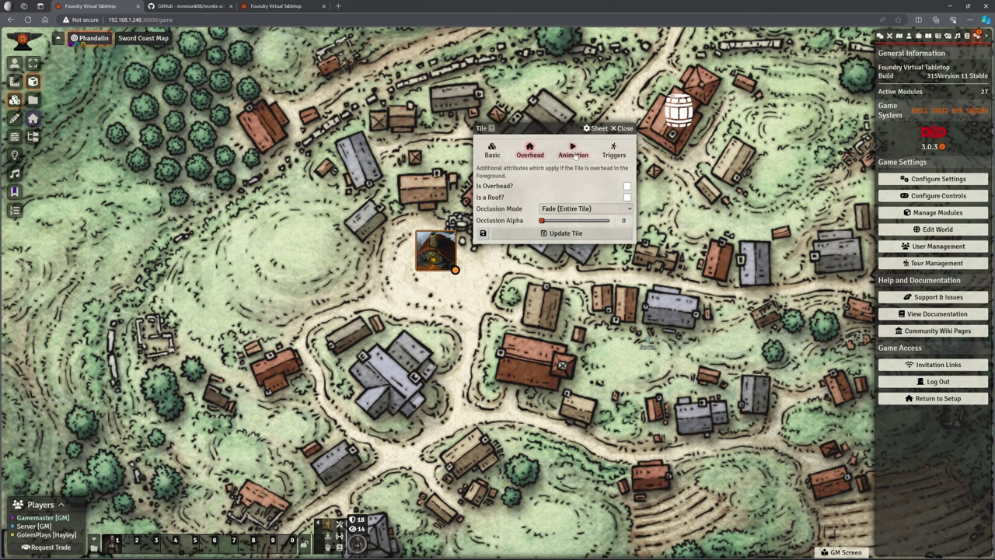
click(575, 155)
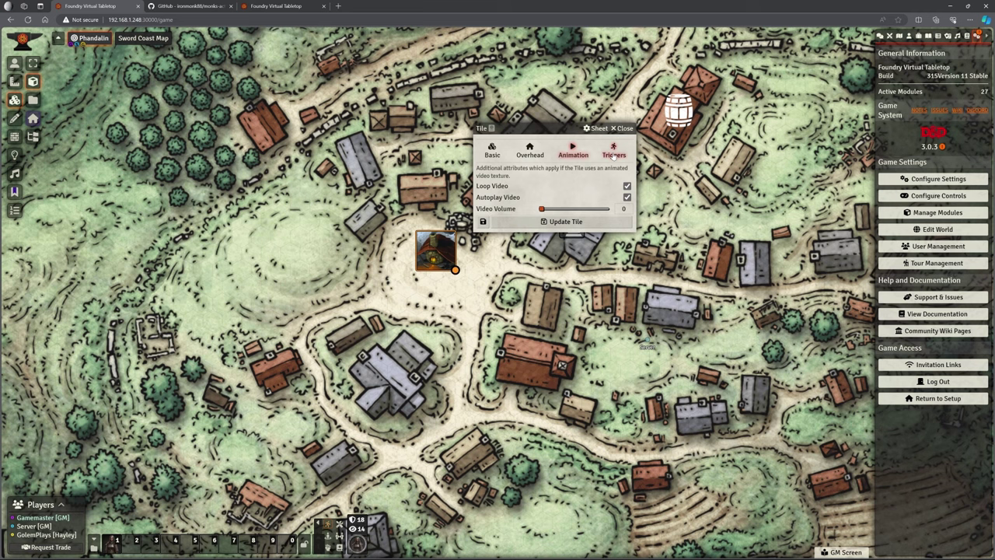
click(614, 155)
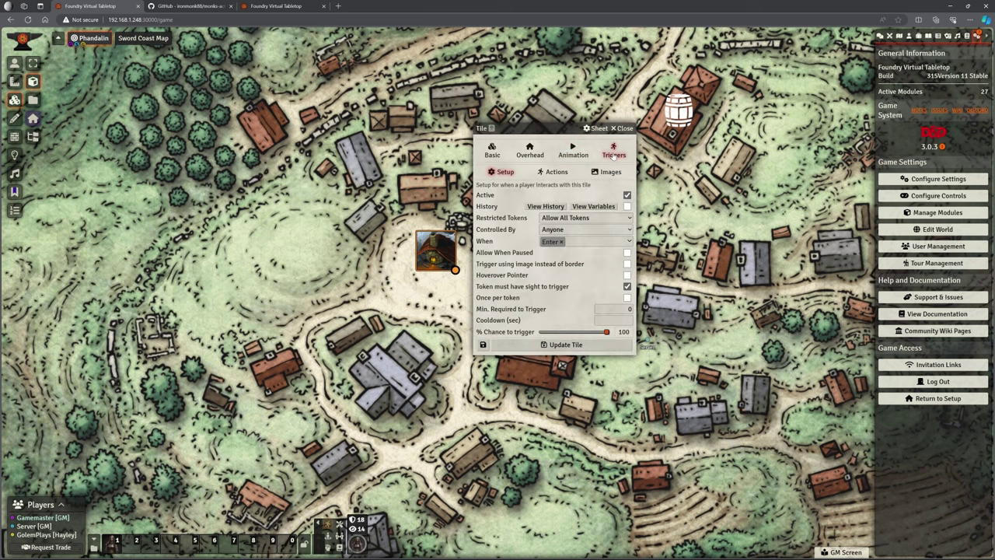
drag(567, 131, 601, 120)
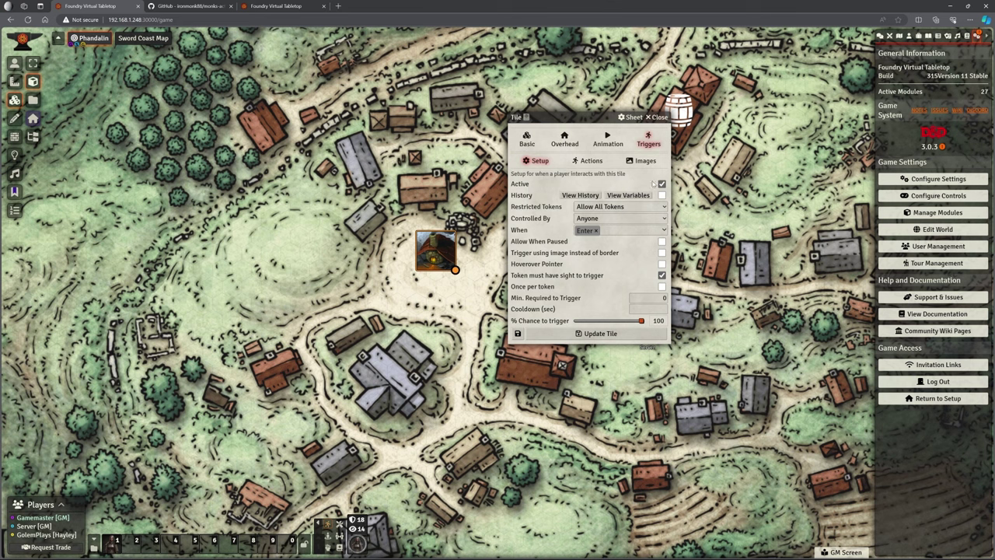
click(600, 207)
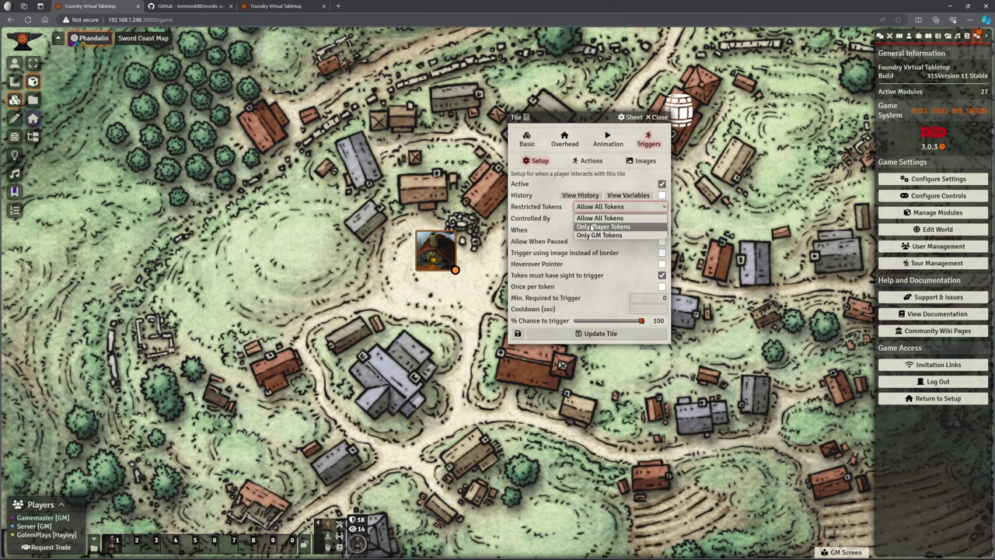
click(590, 226)
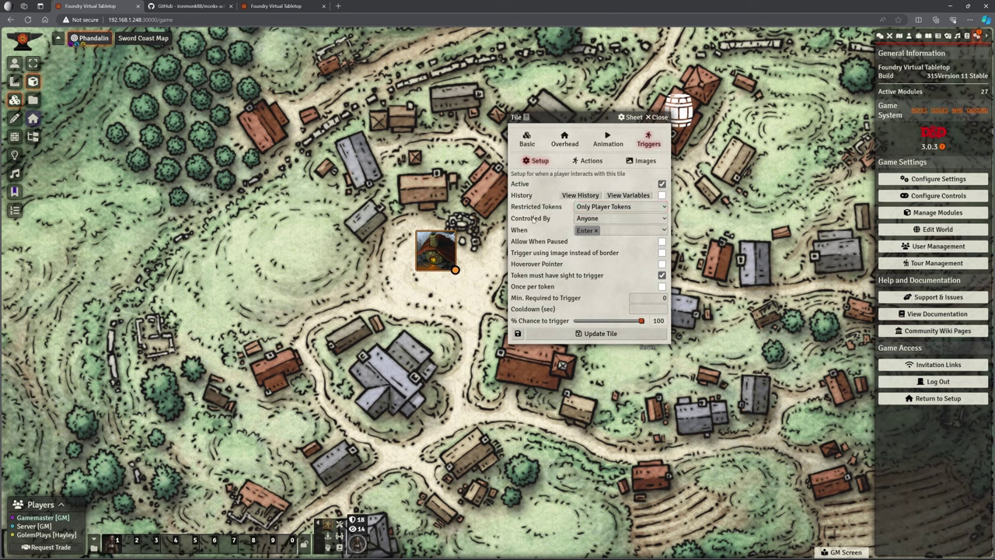
click(579, 218)
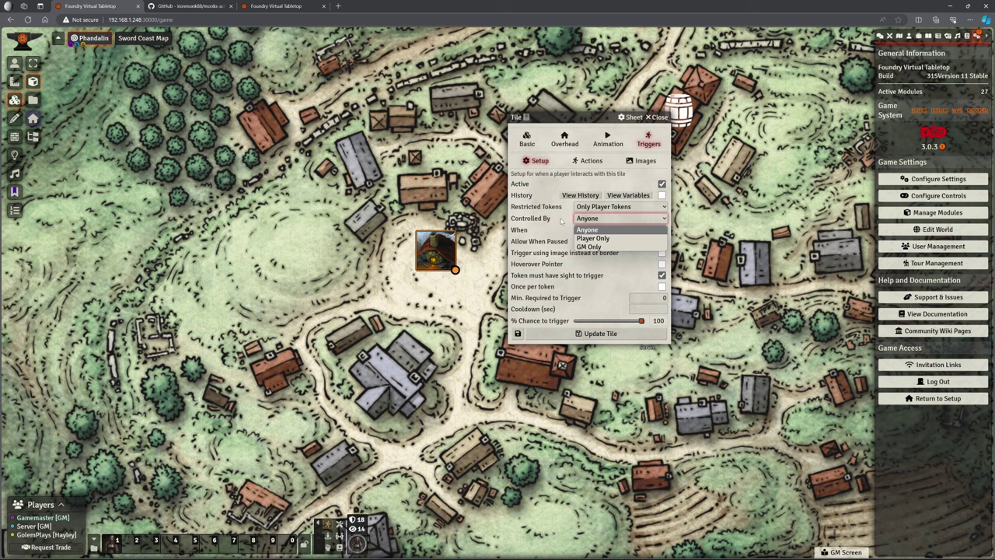
click(539, 231)
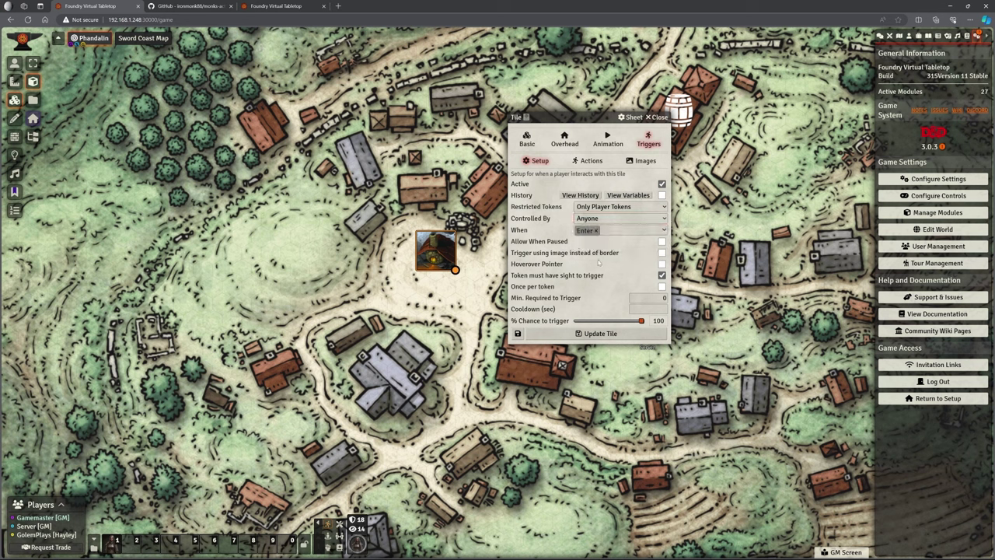
- Examine the events that can trigger the tile, from token movement and mouse interaction to combat, scene and time changes
click(664, 230)
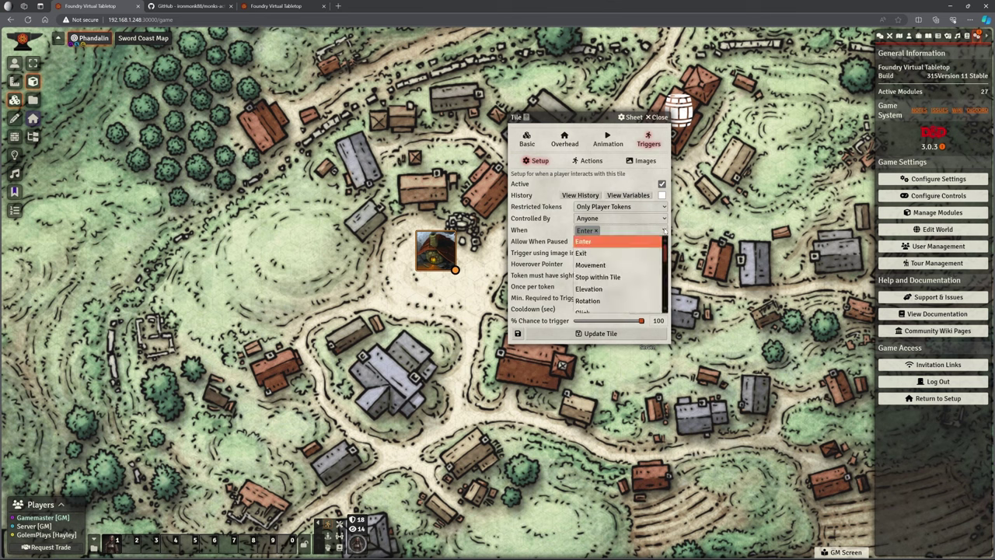
scroll(622, 280, down, 5)
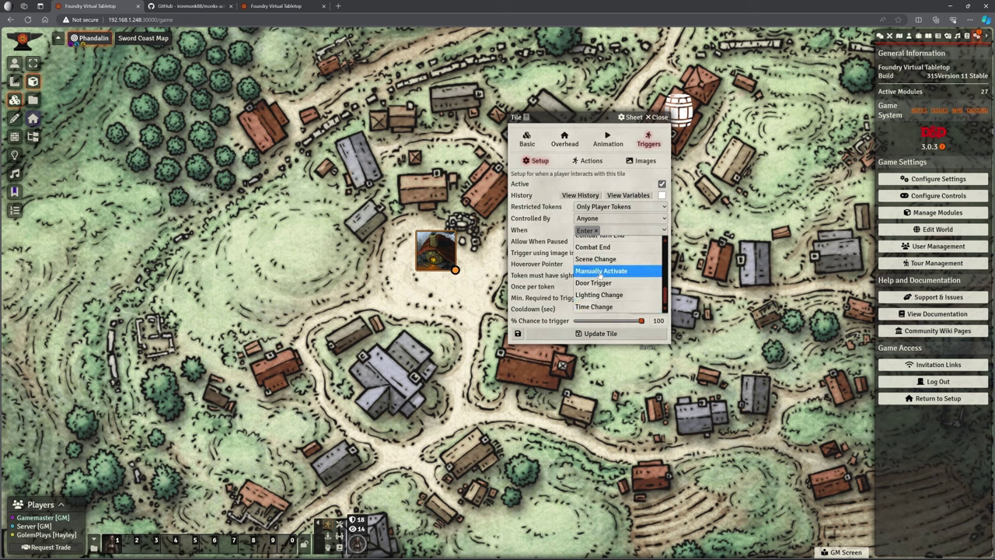
scroll(600, 273, up, 1)
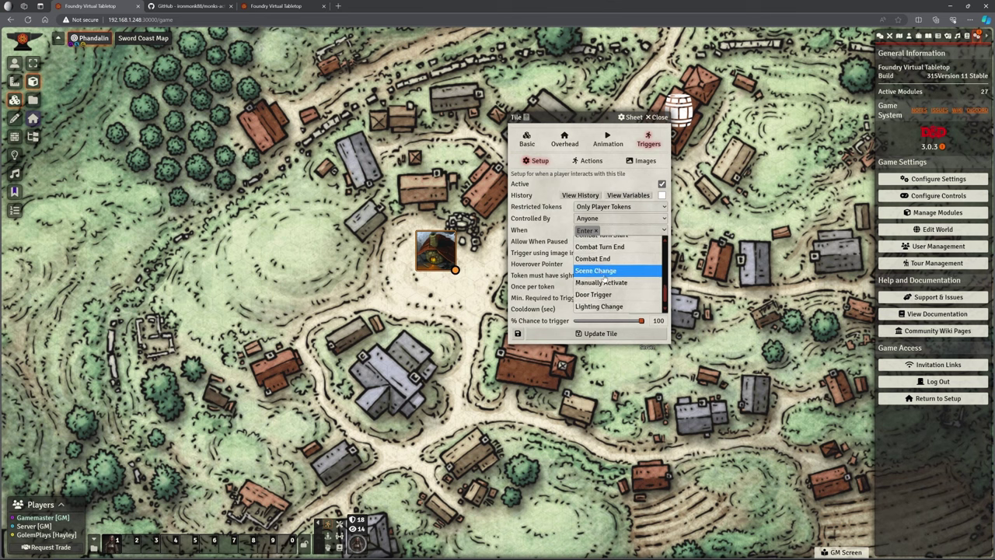
scroll(608, 280, up, 2)
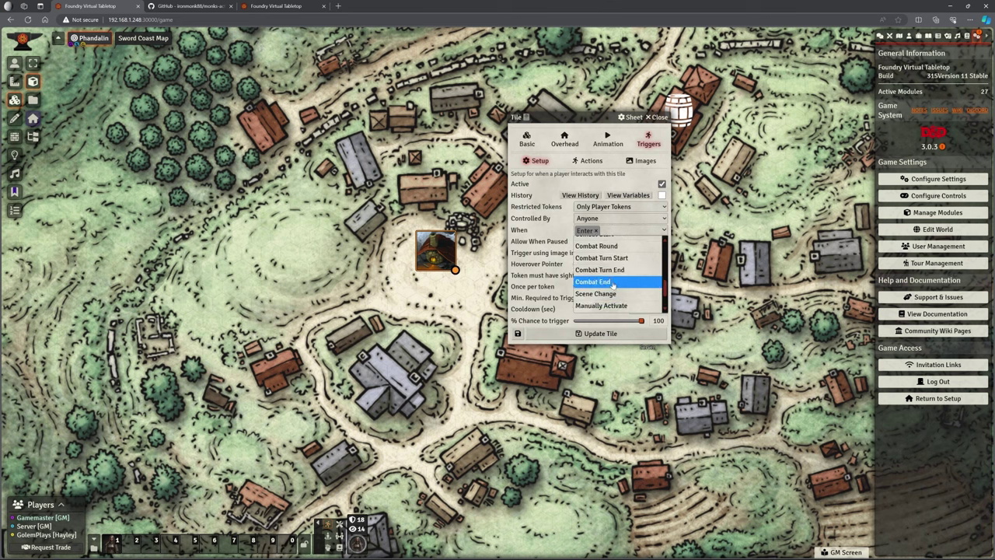
scroll(610, 272, up, 1)
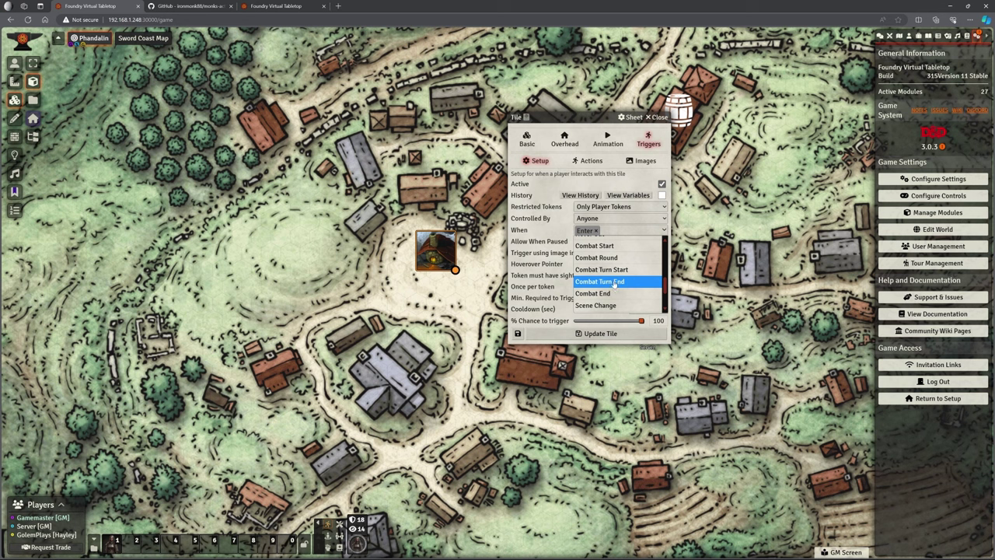
scroll(611, 281, up, 3)
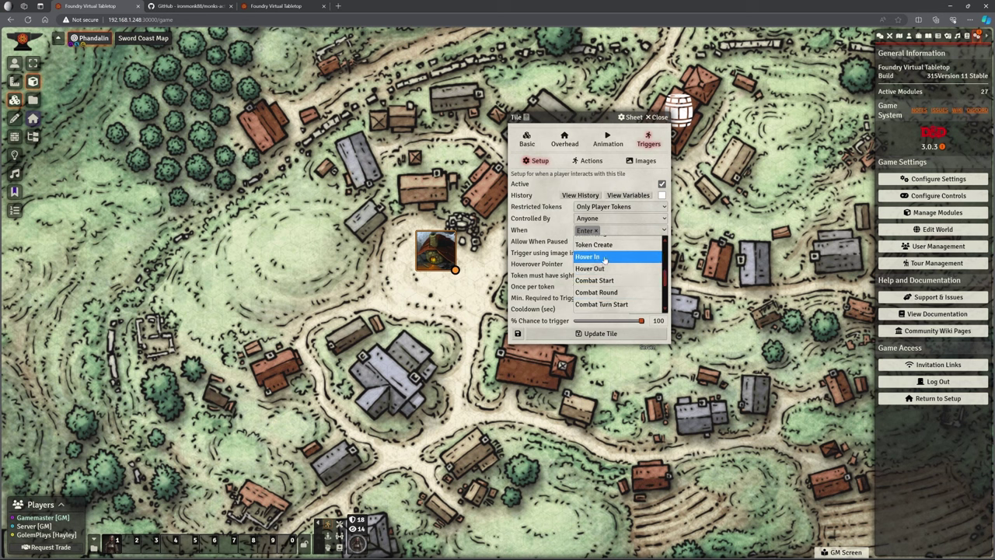
scroll(614, 279, up, 3)
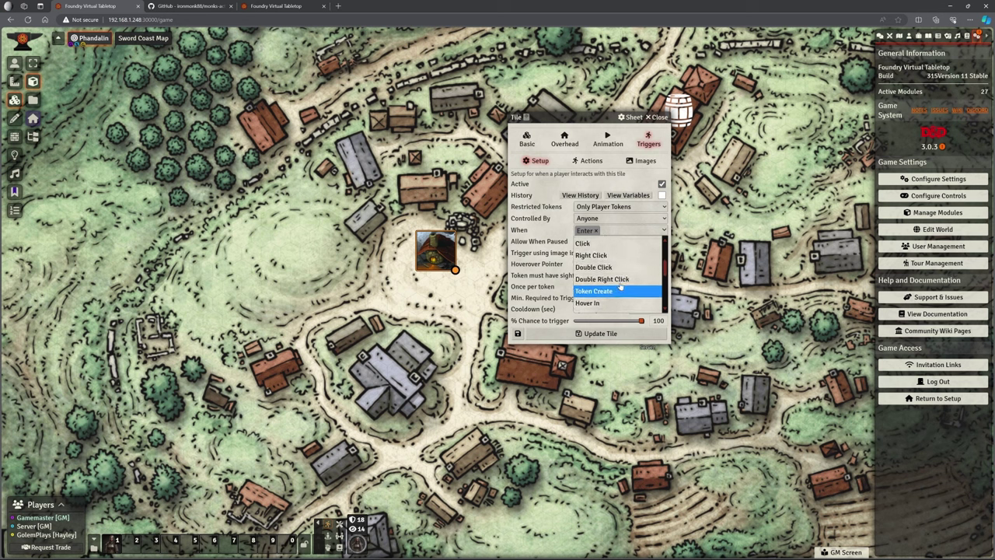
scroll(607, 260, up, 1)
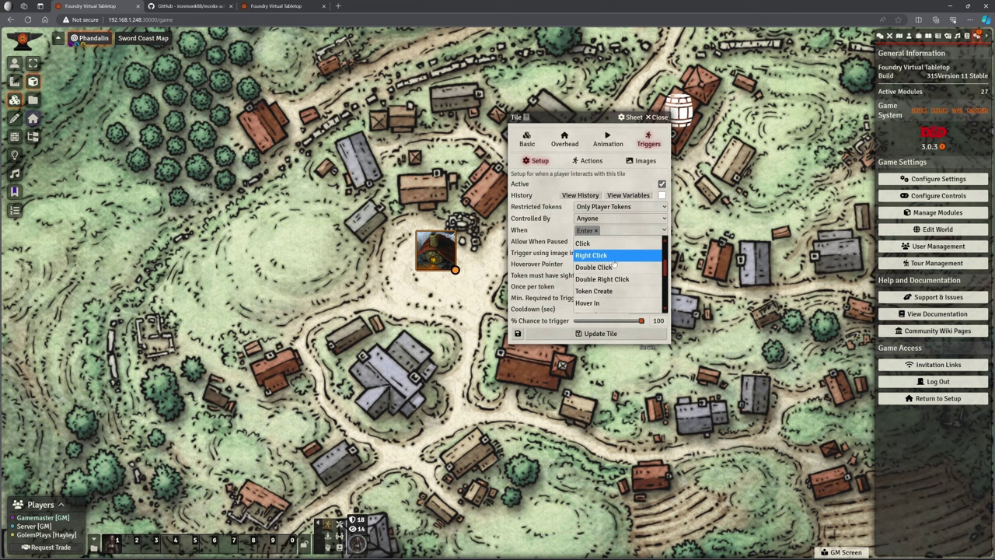
scroll(614, 296, up, 2)
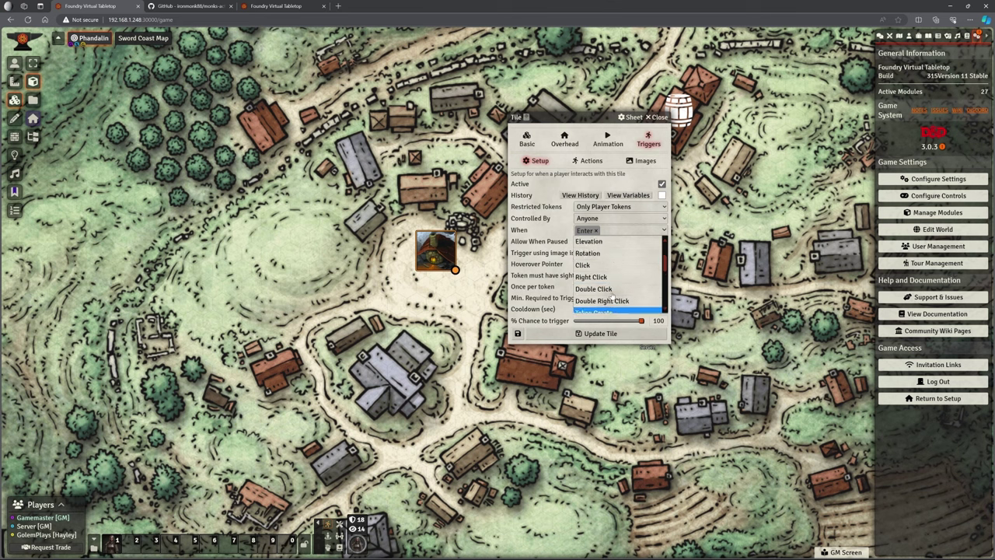
scroll(612, 297, up, 3)
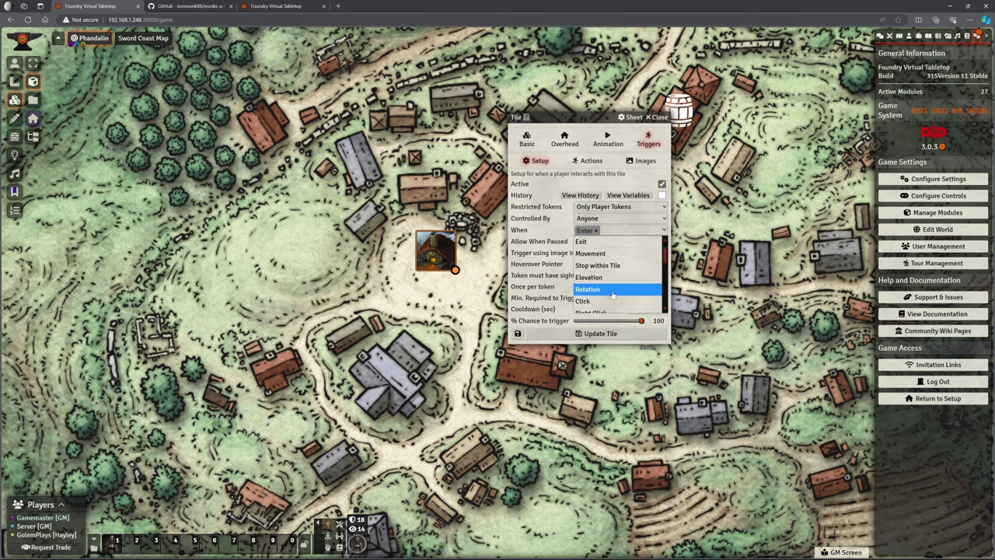
scroll(611, 280, up, 1)
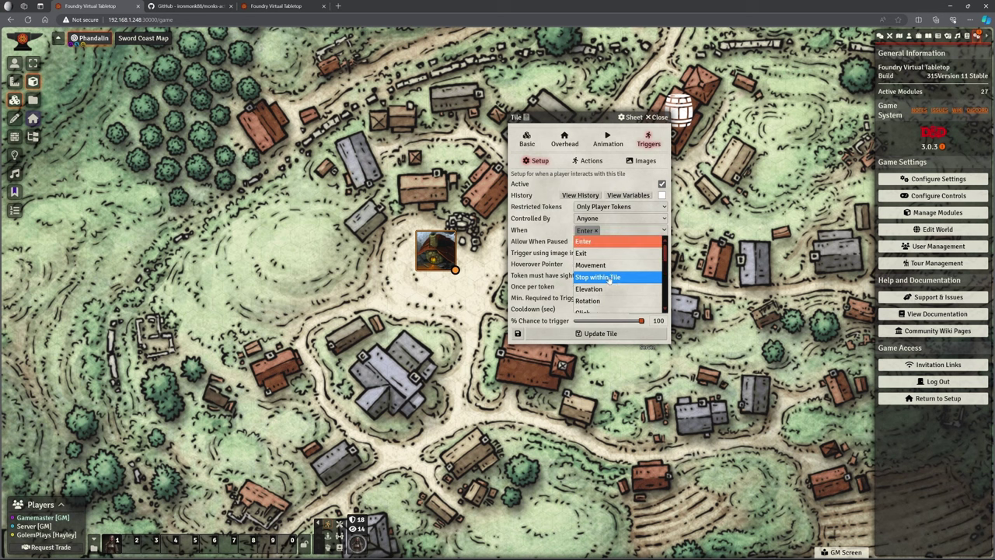
- Reselect Enter as the tile's trigger event and turn off the requirement that a token must have sight
click(585, 242)
click(590, 232)
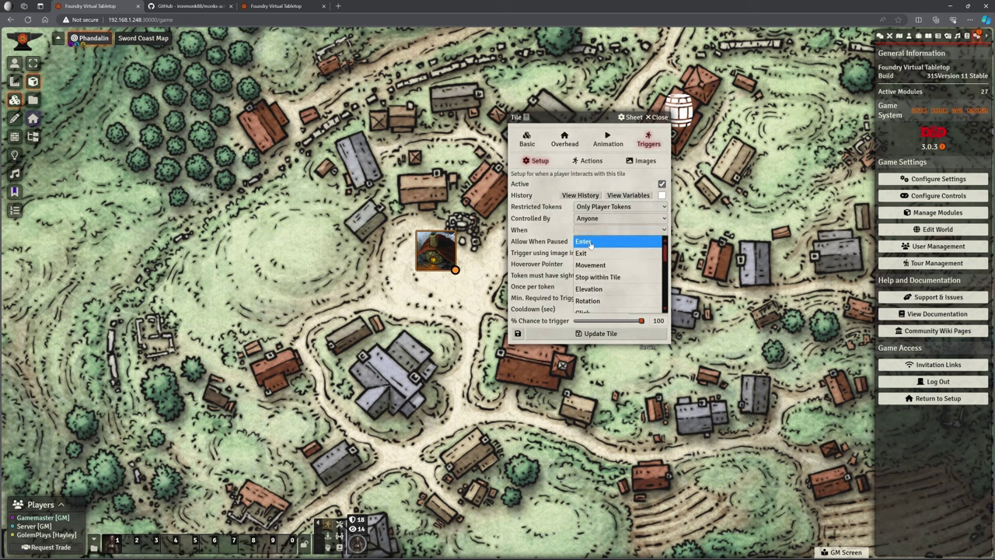
click(590, 242)
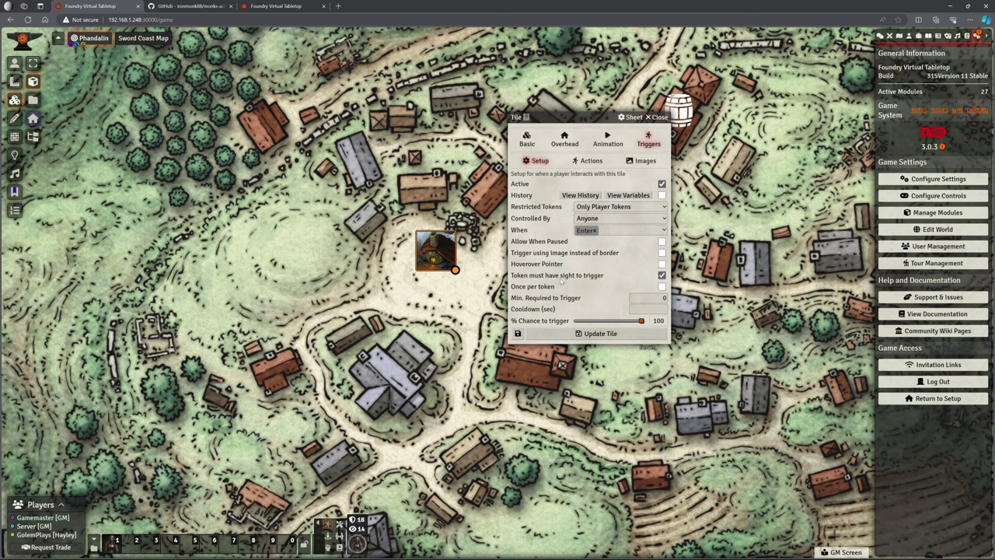
click(662, 275)
- Start a new trigger action for the blacksmith tile and place its dialog clear of the tile
click(587, 162)
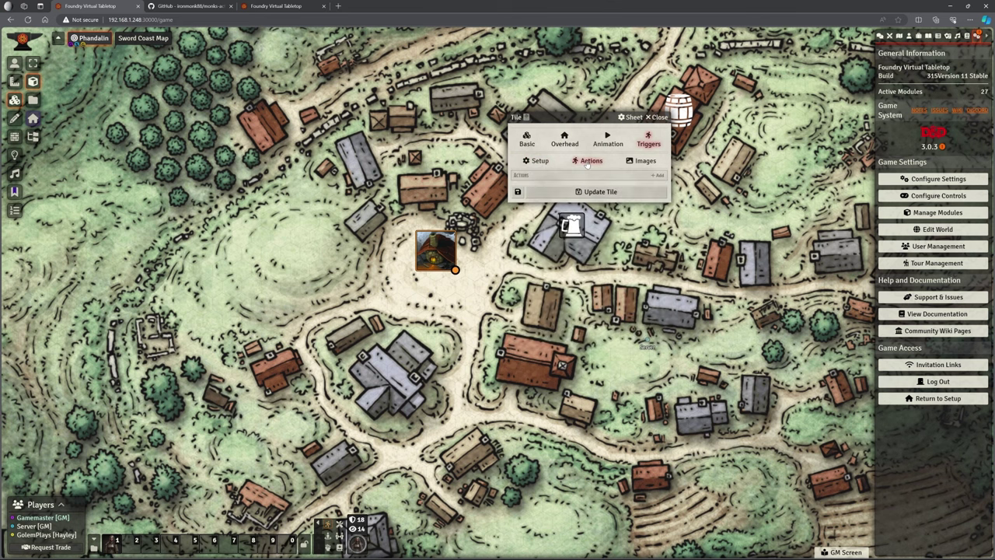
click(657, 176)
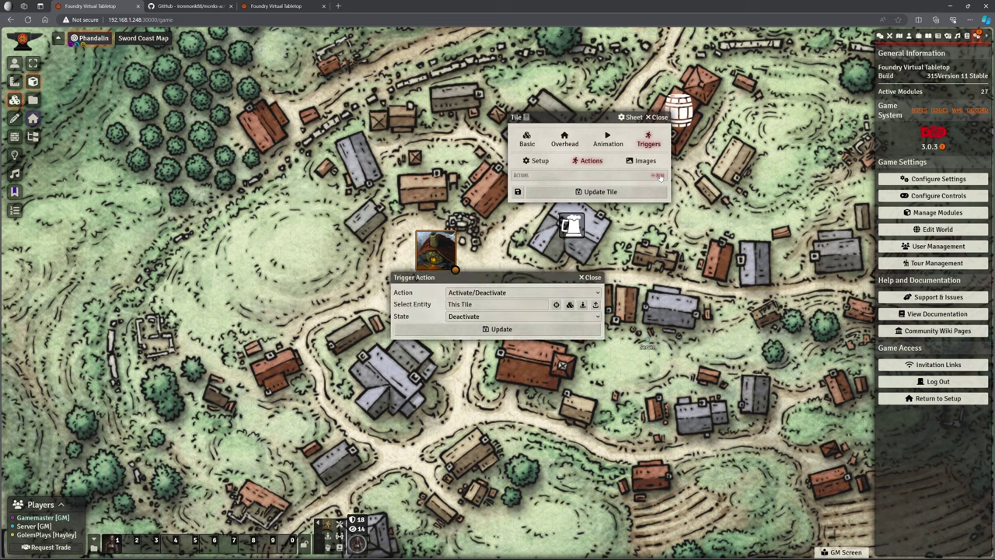
drag(527, 274, 547, 267)
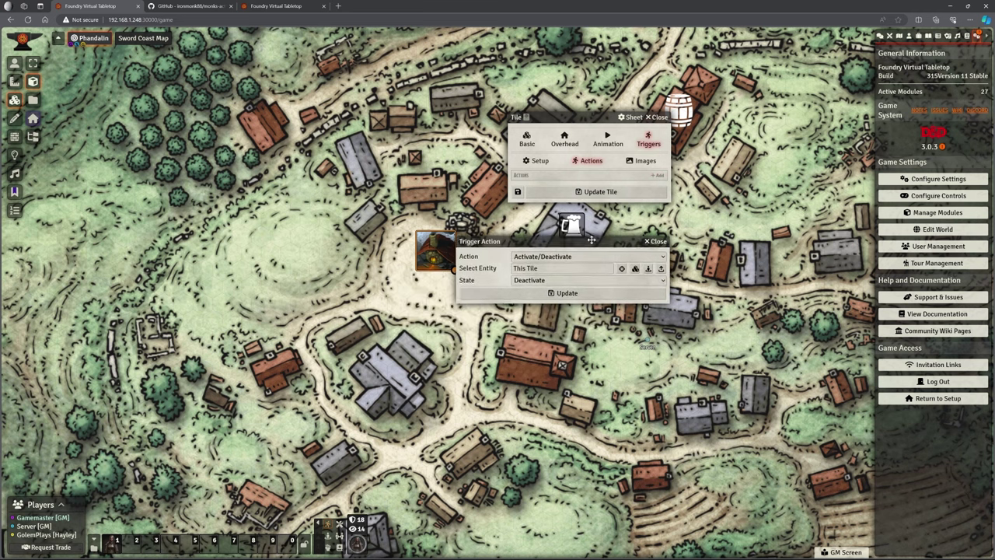
drag(591, 240, 600, 235)
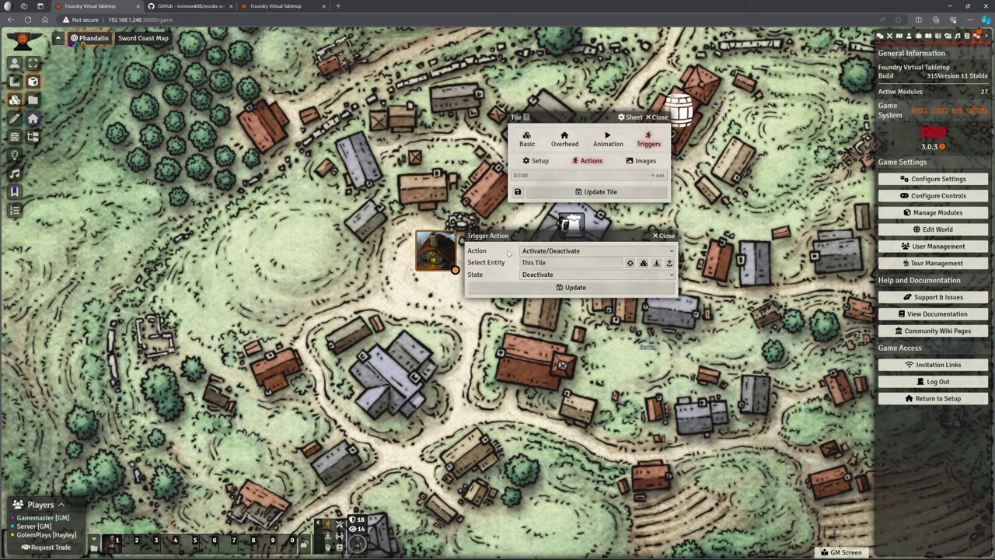
- Examine the actions available for the tile's trigger, from activation, scene and journal actions to teleporting and filters
click(561, 251)
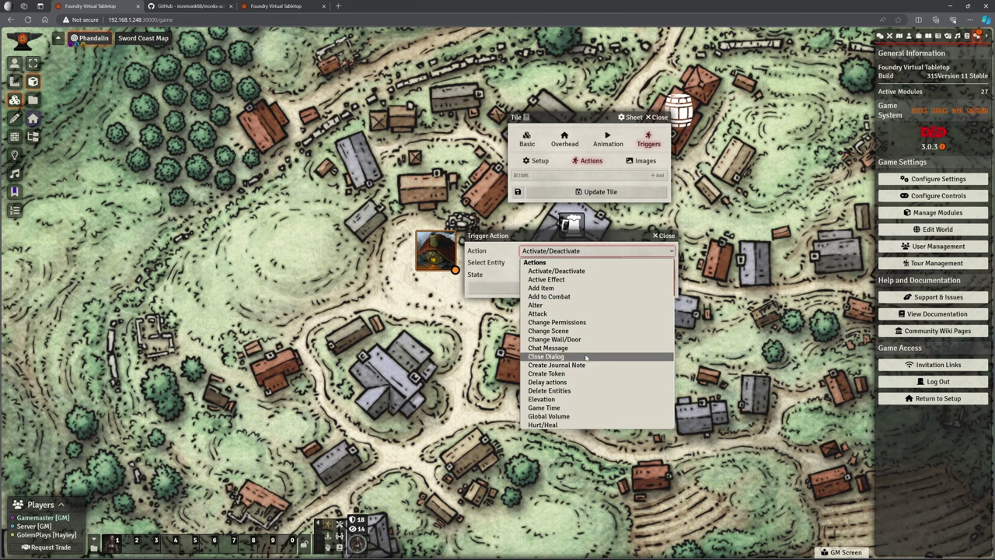
scroll(582, 365, down, 1)
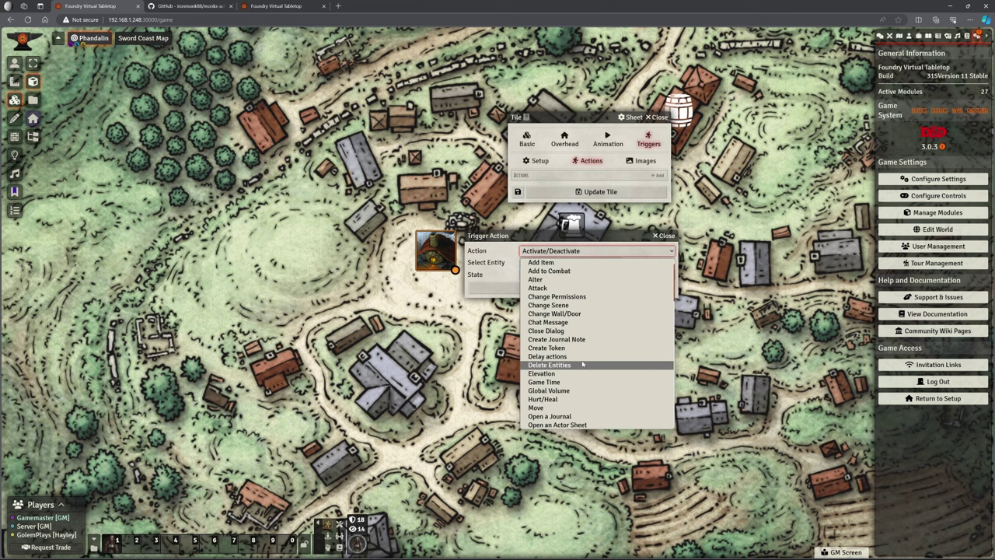
scroll(577, 354, down, 2)
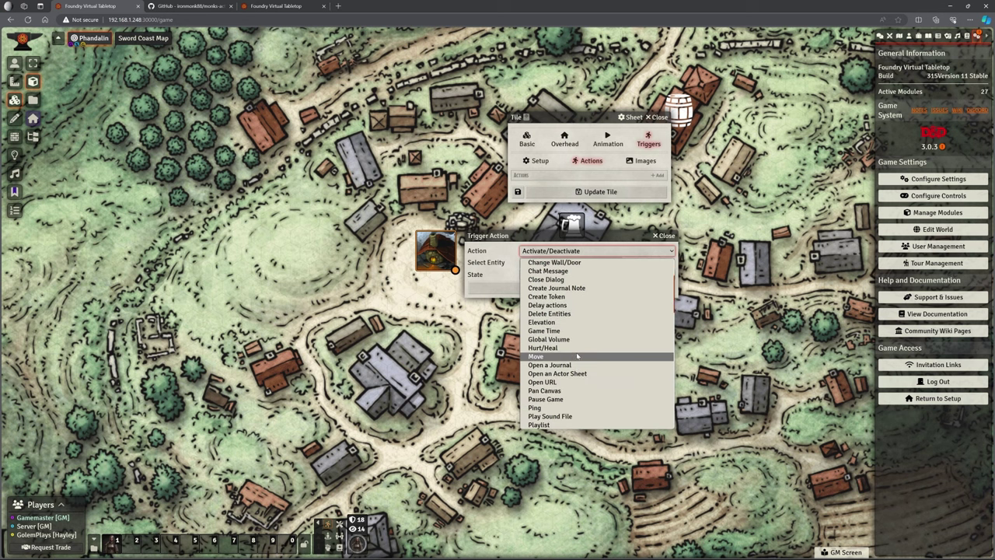
scroll(591, 350, down, 3)
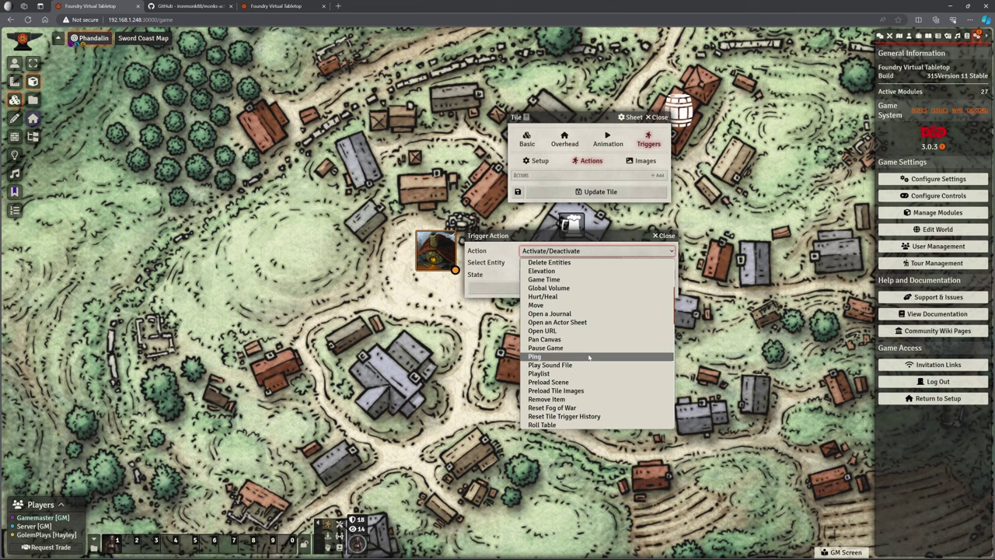
scroll(595, 391, down, 1)
scroll(593, 390, down, 2)
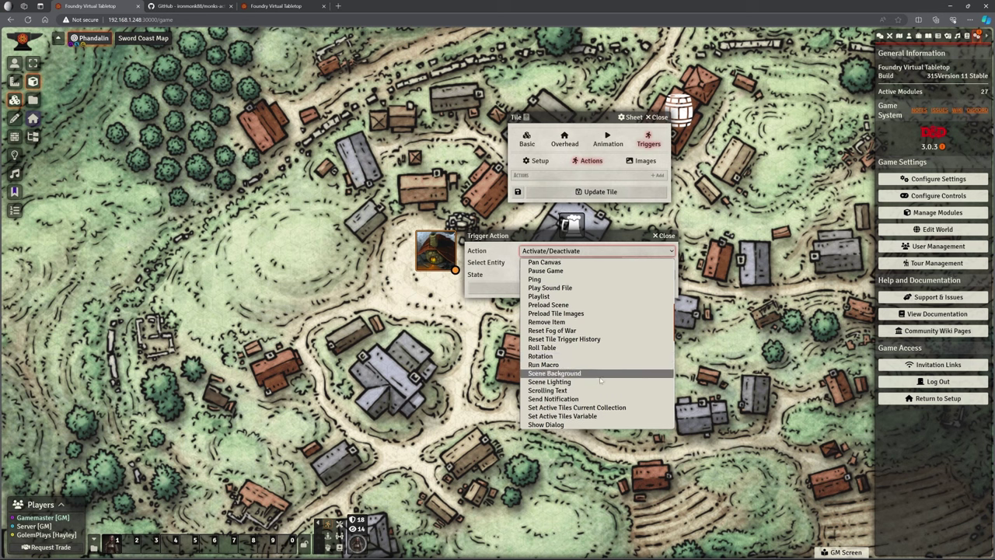
scroll(594, 386, down, 2)
scroll(594, 383, down, 1)
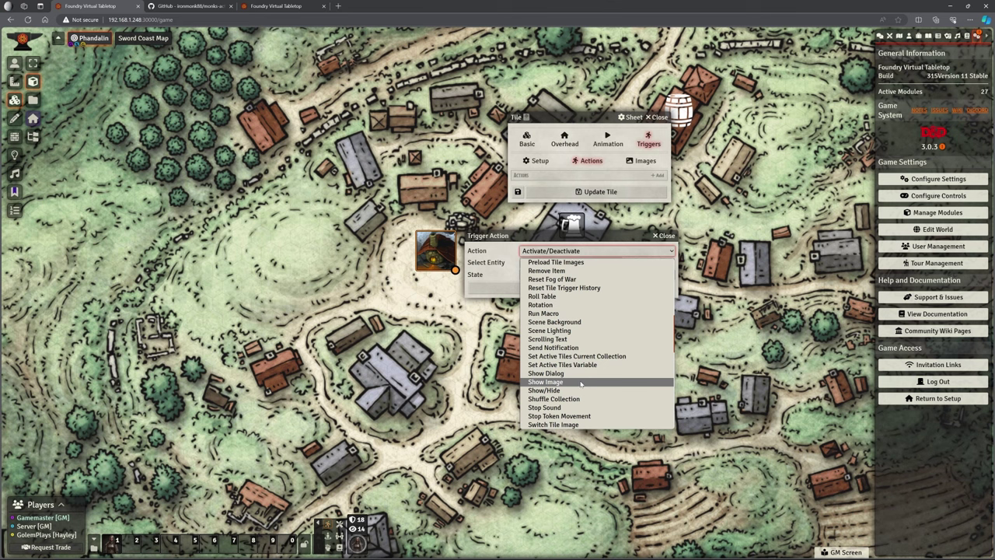
scroll(595, 342, down, 2)
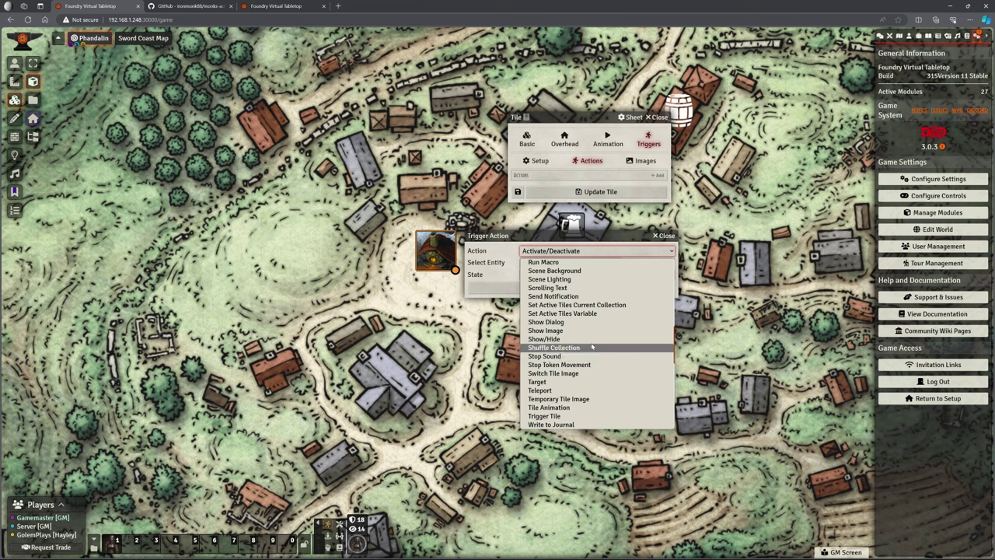
scroll(592, 351, down, 1)
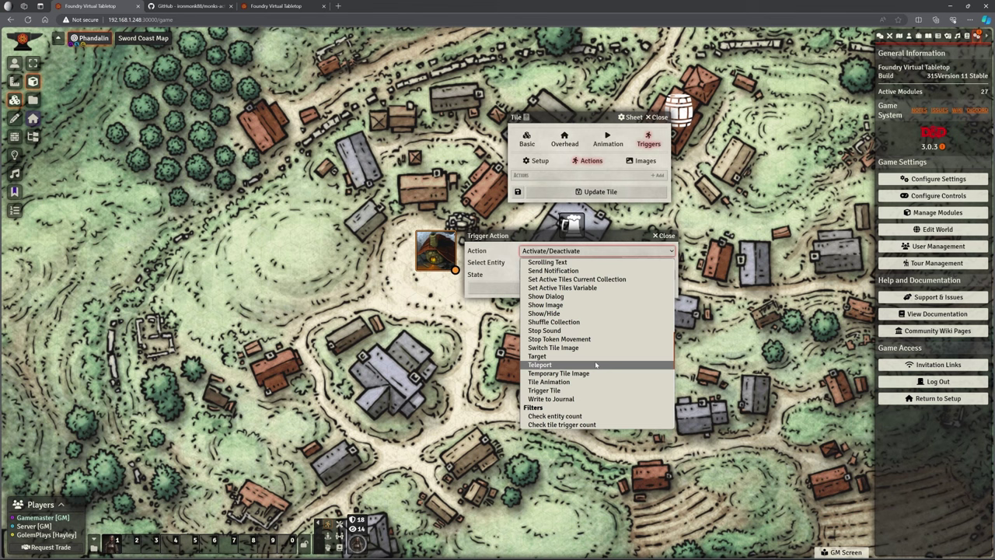
scroll(595, 365, up, 3)
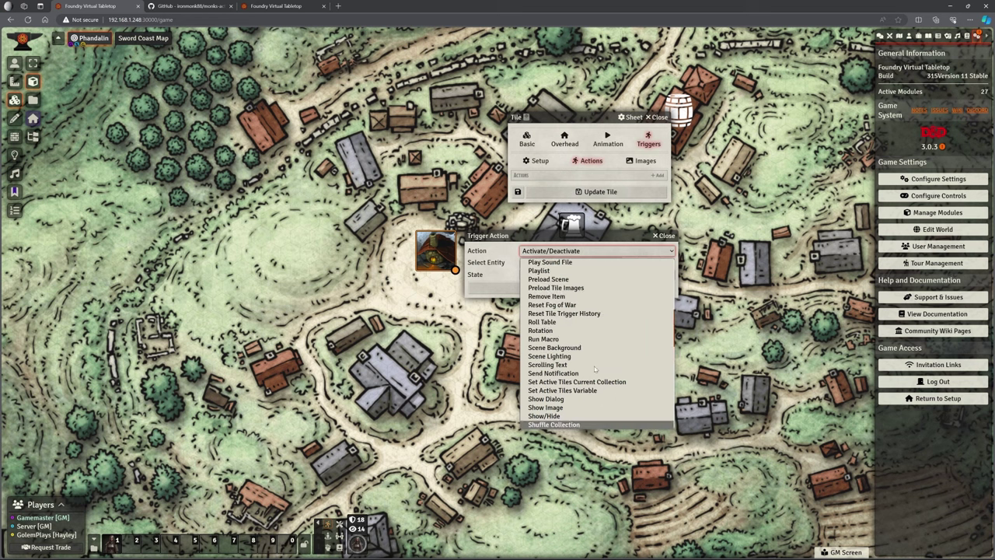
scroll(594, 377, up, 5)
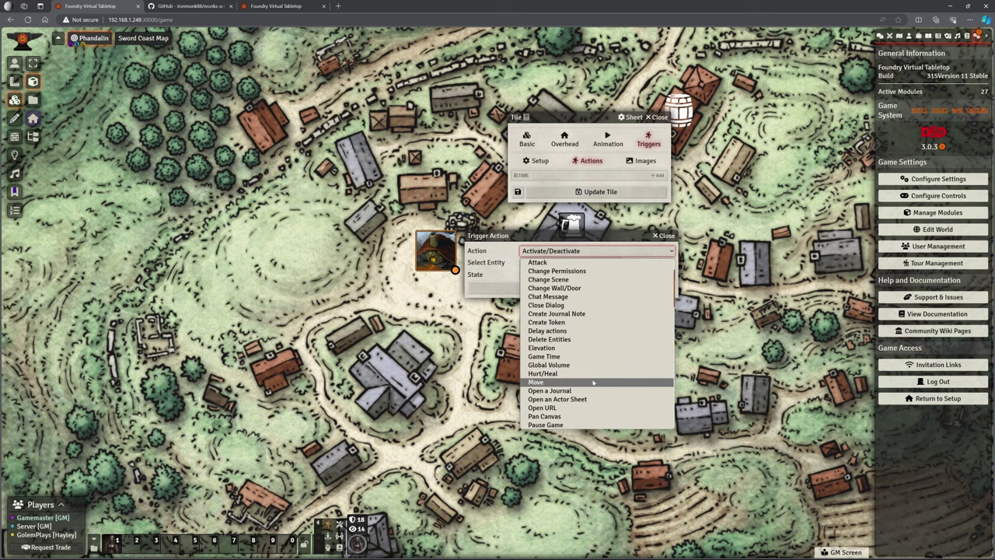
scroll(594, 382, up, 2)
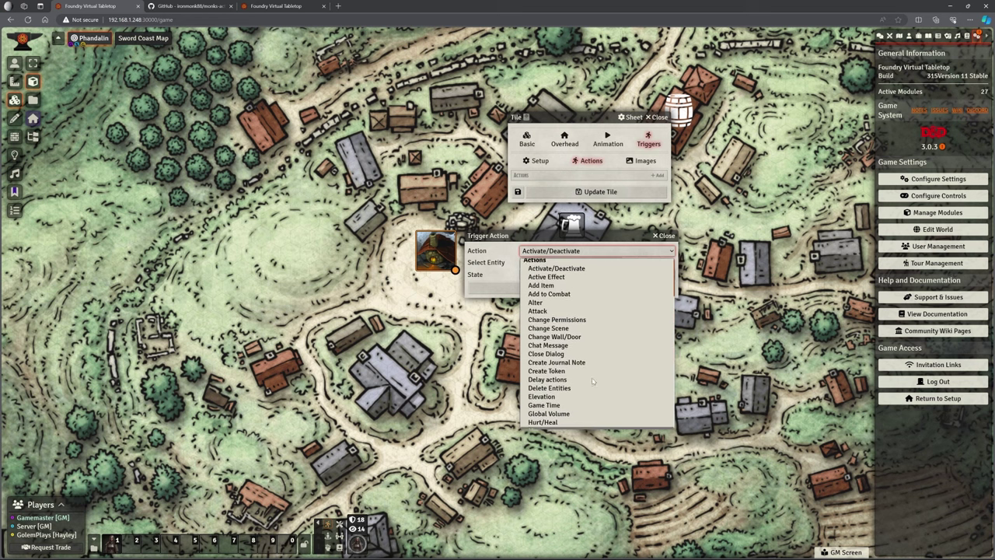
- Add a Change Scene action to Stonehill Inn for the Triggering Player, check the tile's images, and update the tile
click(569, 331)
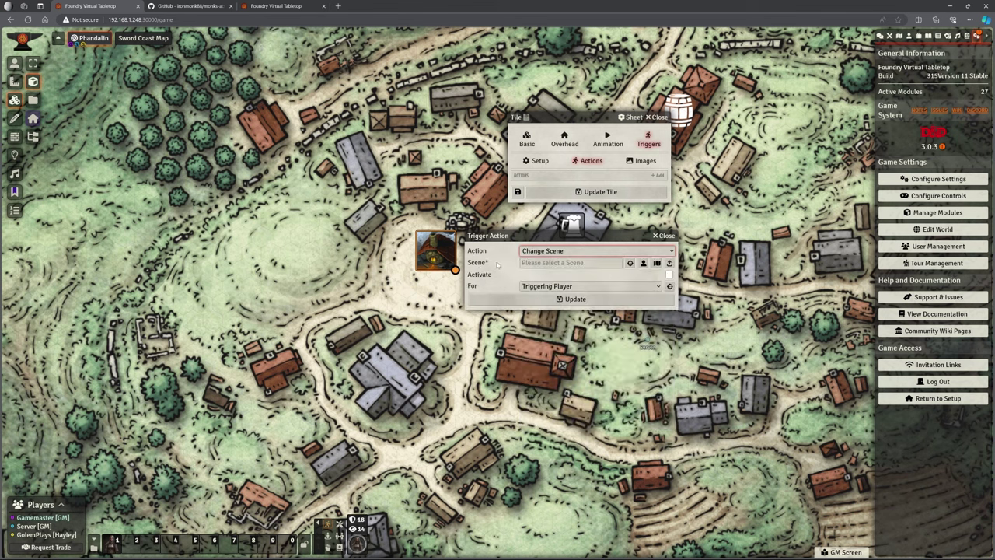
click(629, 264)
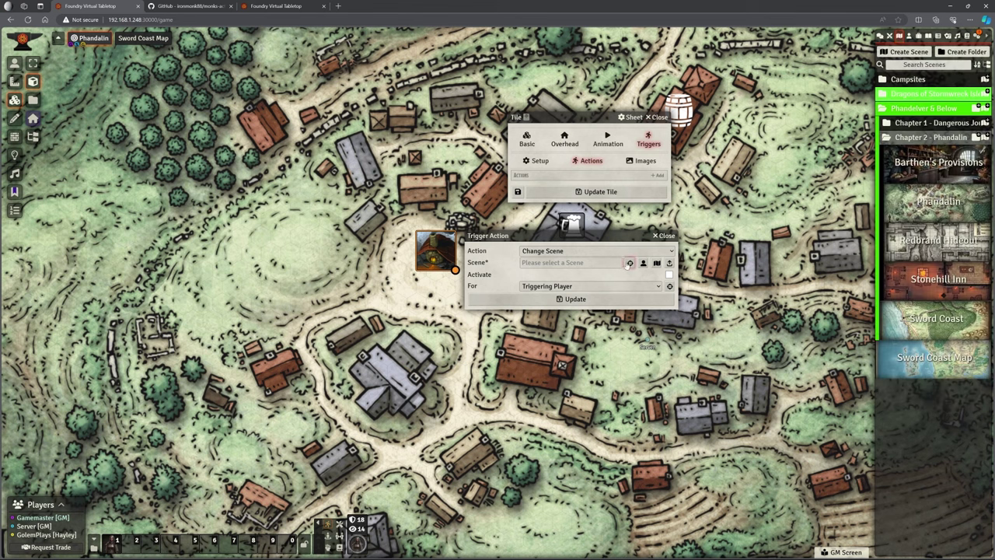
click(630, 263)
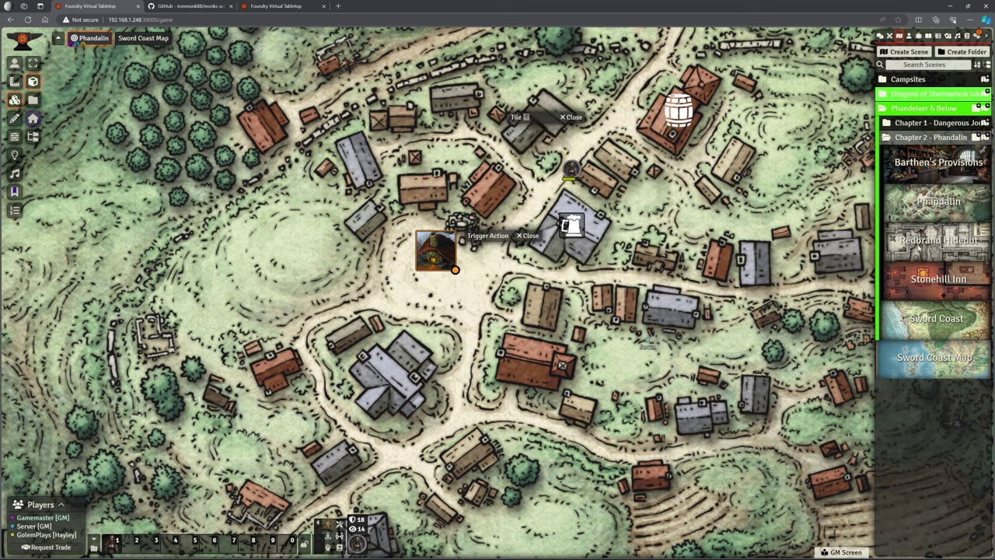
click(924, 282)
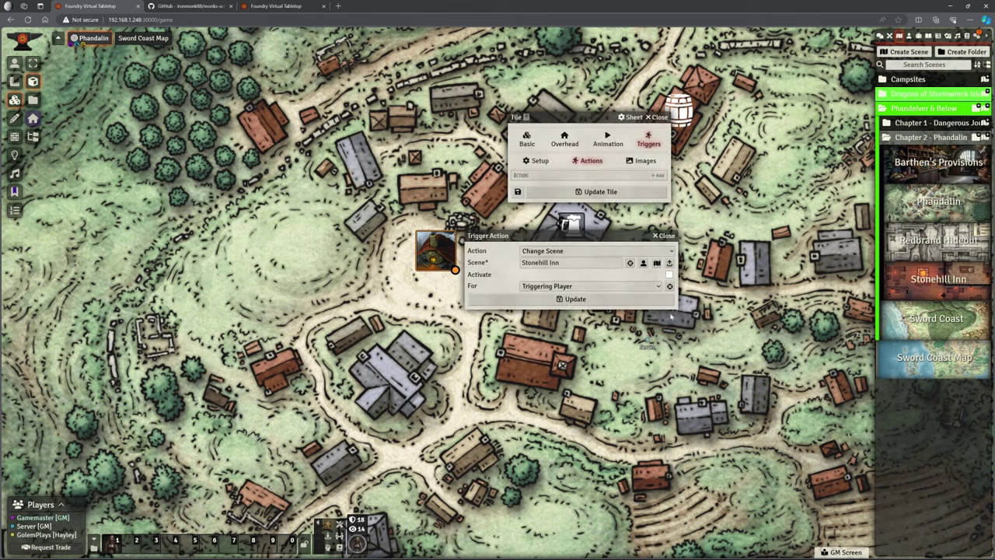
click(591, 287)
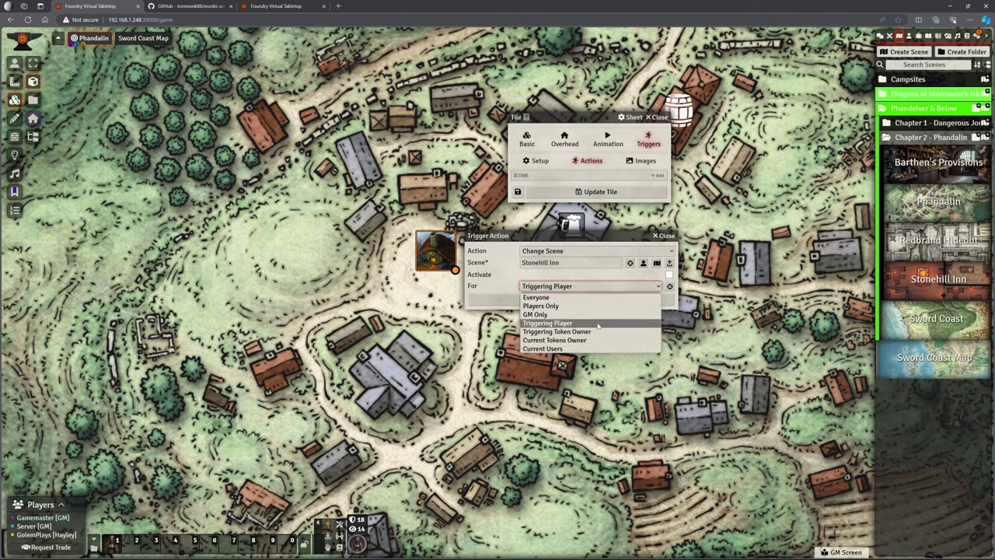
click(597, 323)
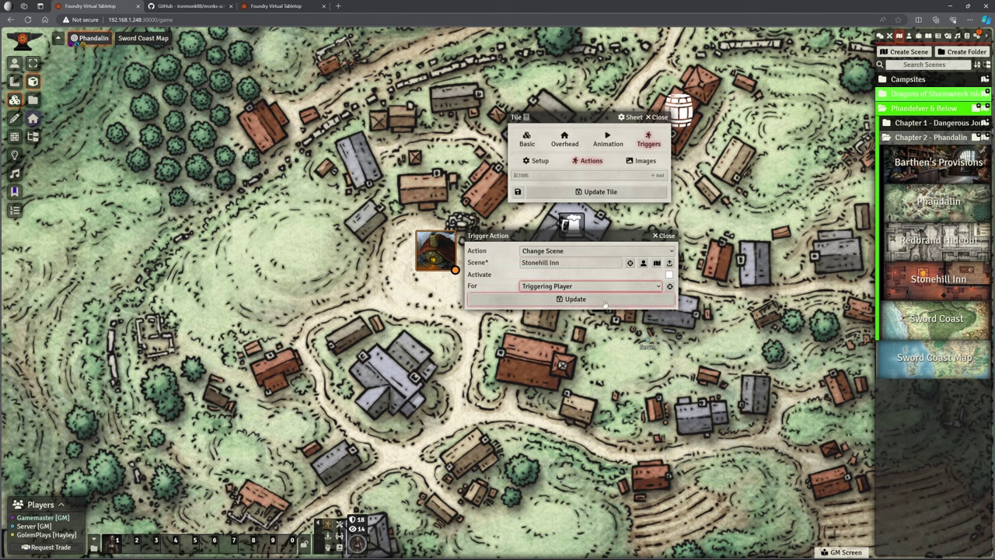
click(605, 302)
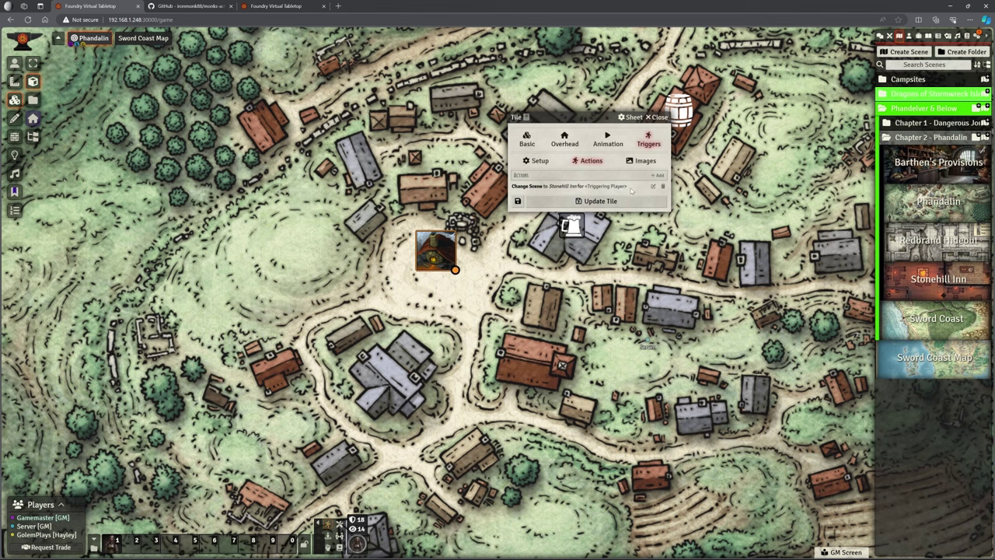
click(642, 161)
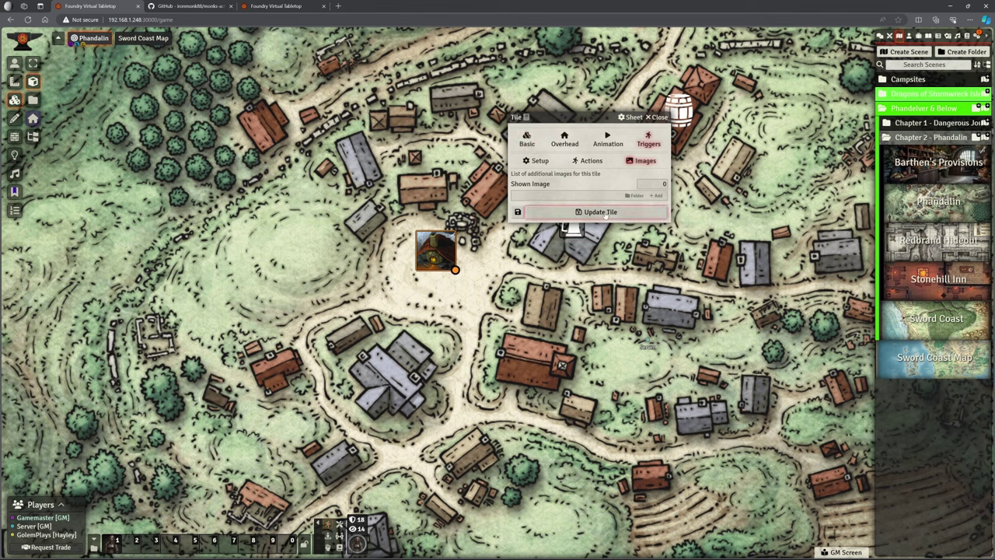
click(604, 212)
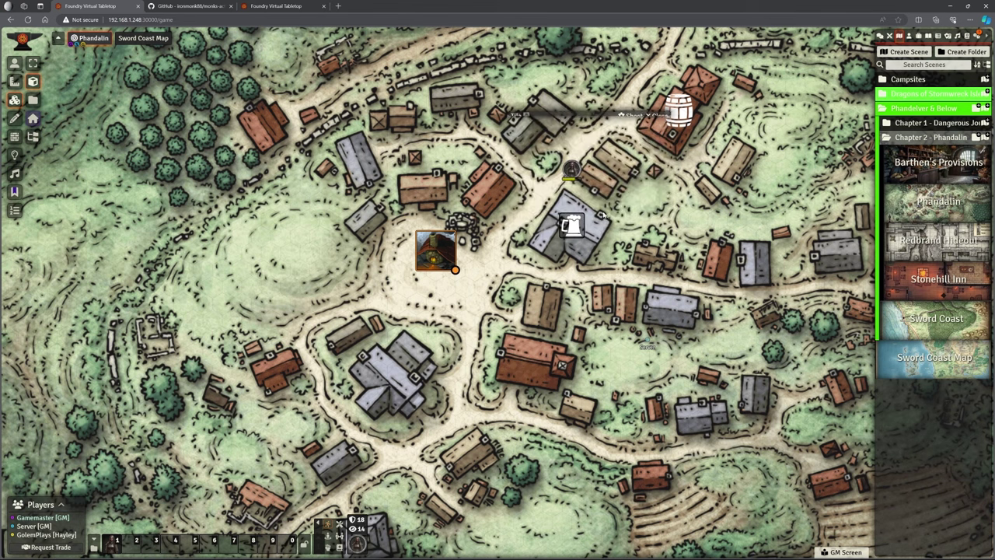
drag(441, 262, 482, 260)
double_click(596, 233)
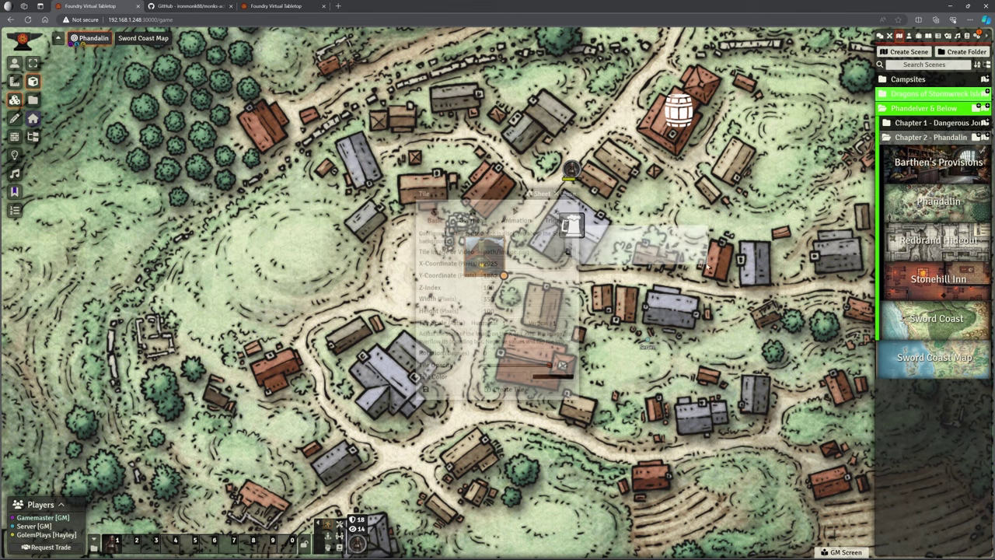
key(Escape)
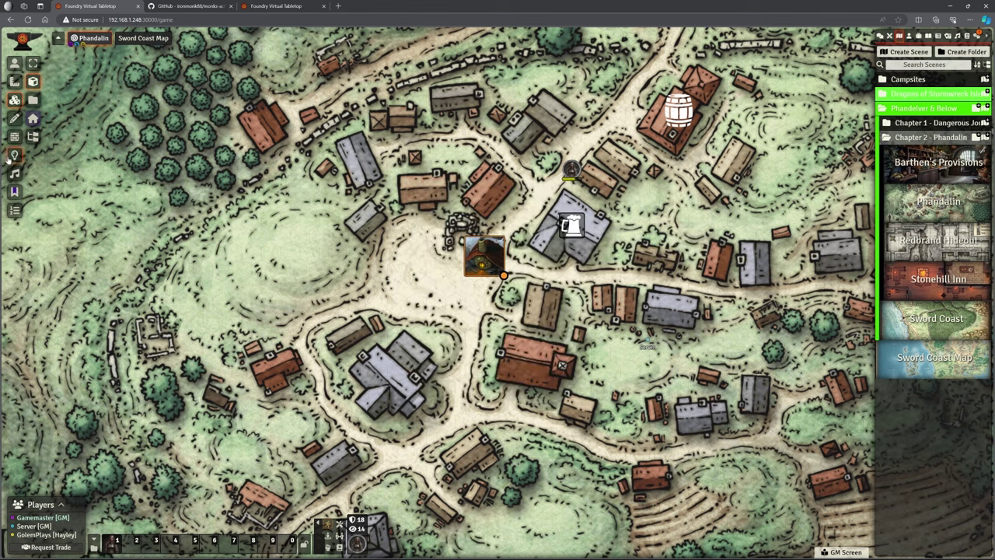
- Move the beer mug map note east along the road and place the blacksmith tile on the building it marked
click(14, 192)
drag(571, 225, 726, 281)
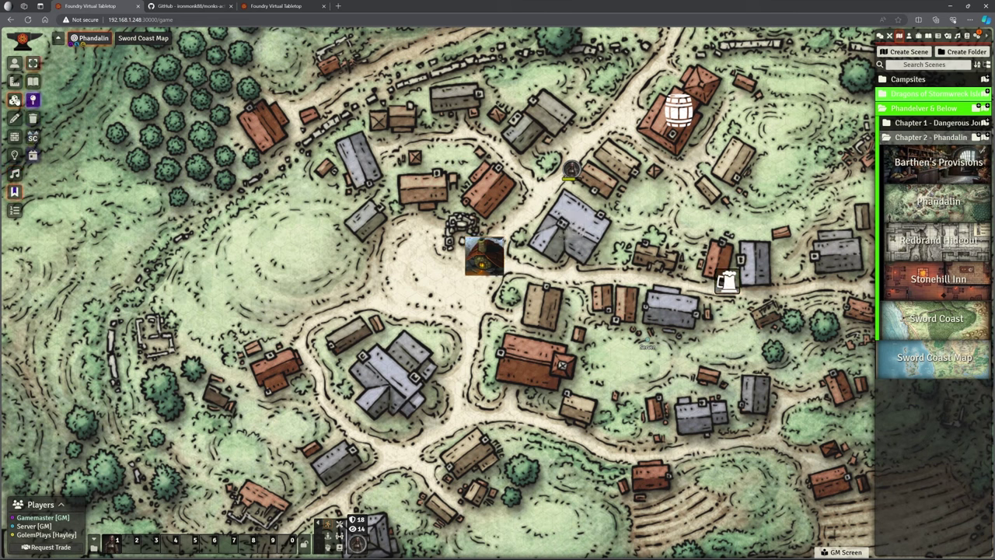
click(14, 100)
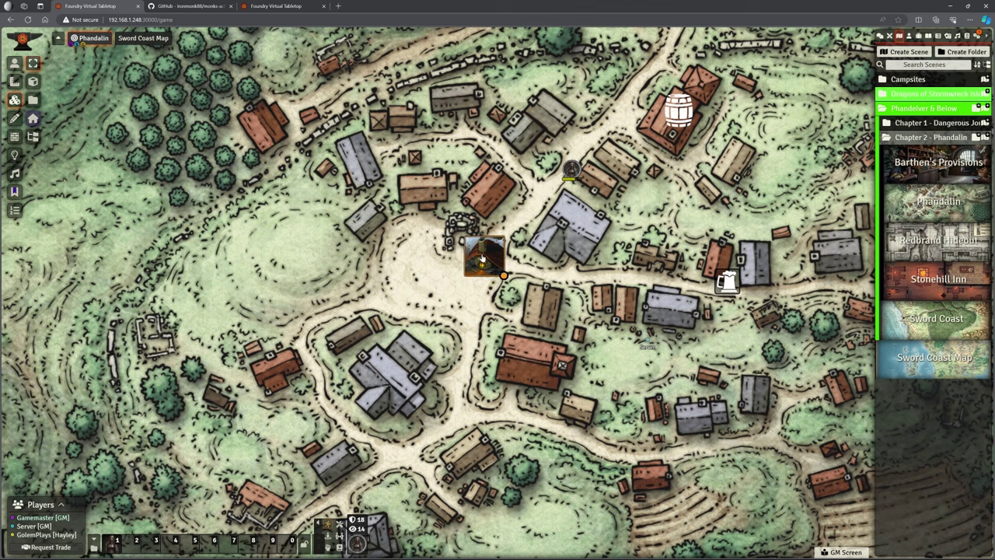
drag(481, 258, 581, 242)
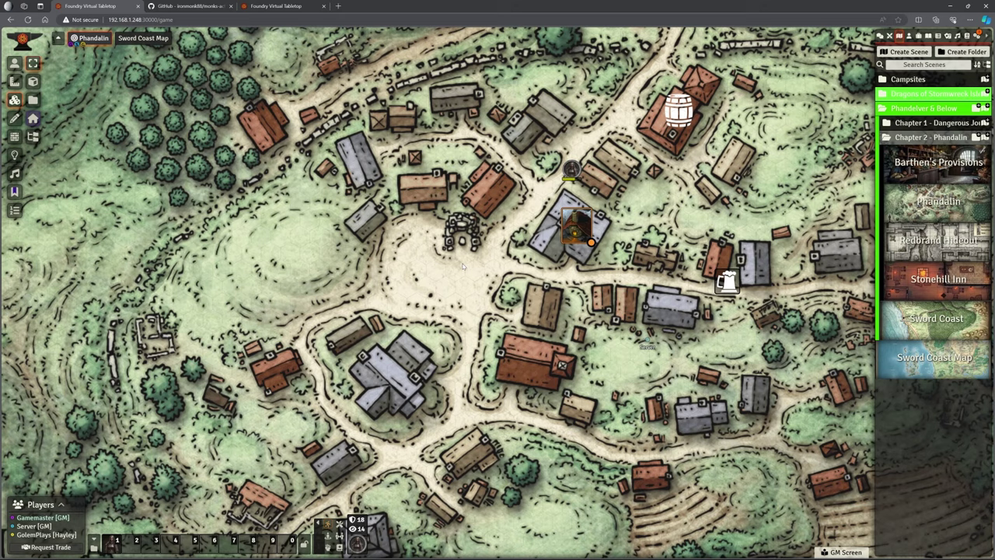
- Switch to the player's browser tab, move the player token onto the blacksmith tile, and place it at the inn's south entrance
click(280, 5)
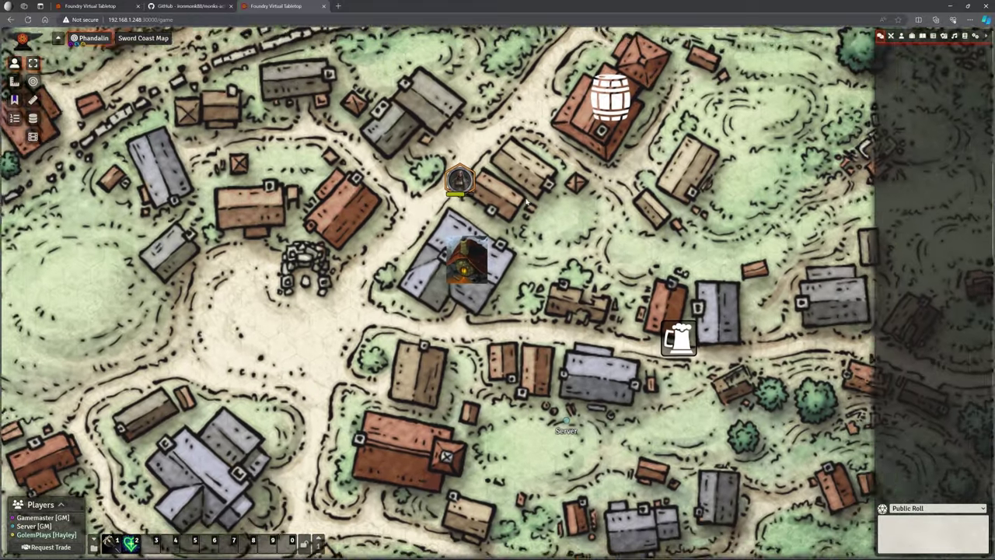
drag(459, 175, 469, 265)
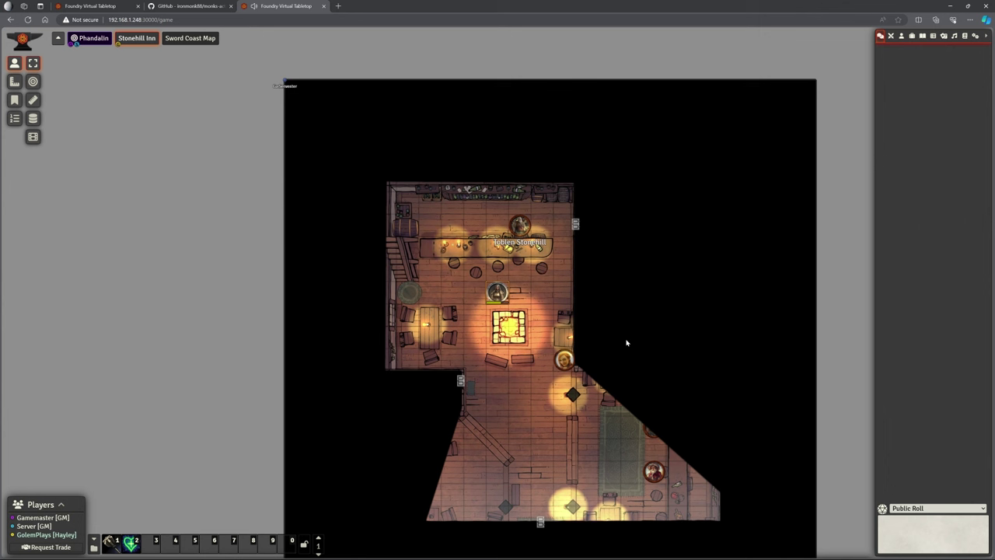
drag(523, 477, 540, 519)
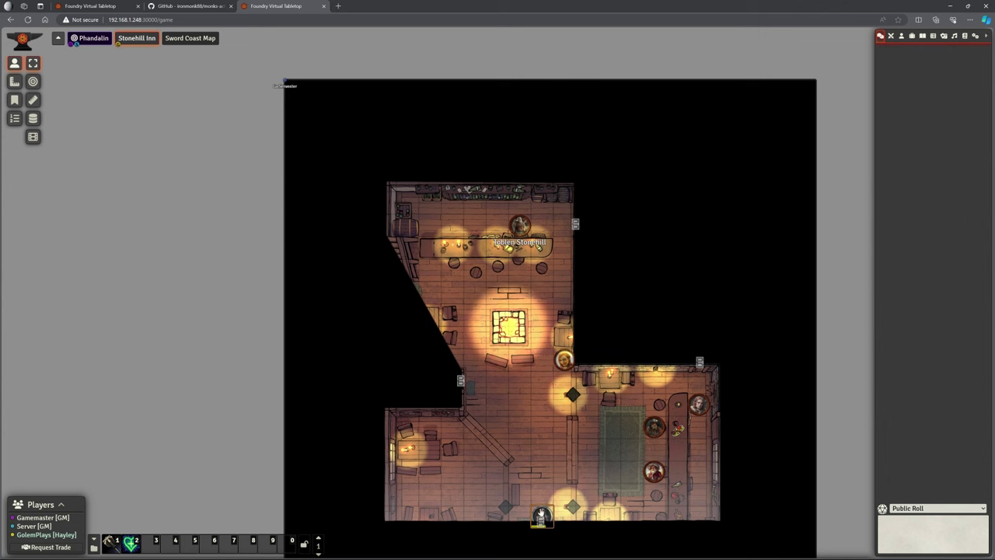
- Bring the token to the inn's bar, view the innkeeper's merchant services, and return the token to the lower hall
drag(542, 514, 523, 274)
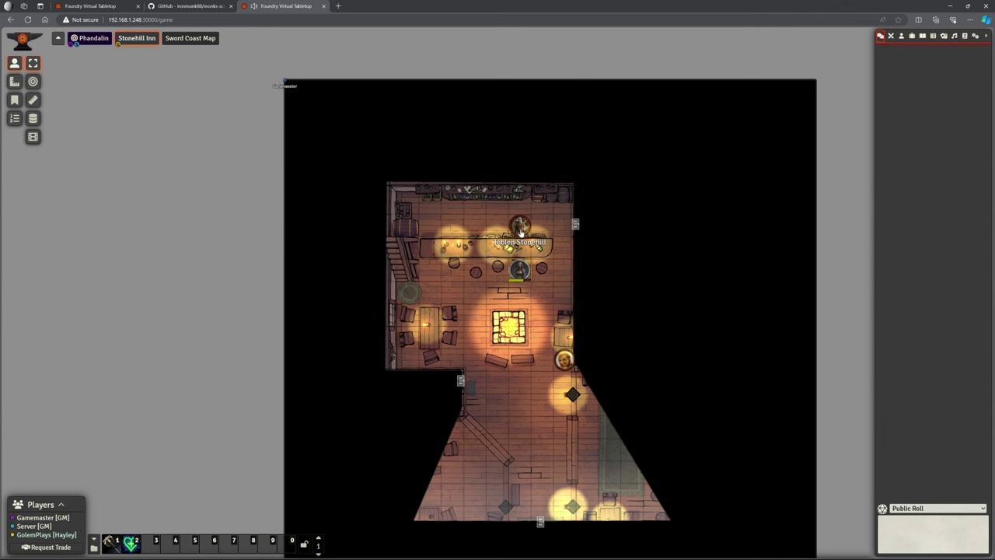
double_click(521, 225)
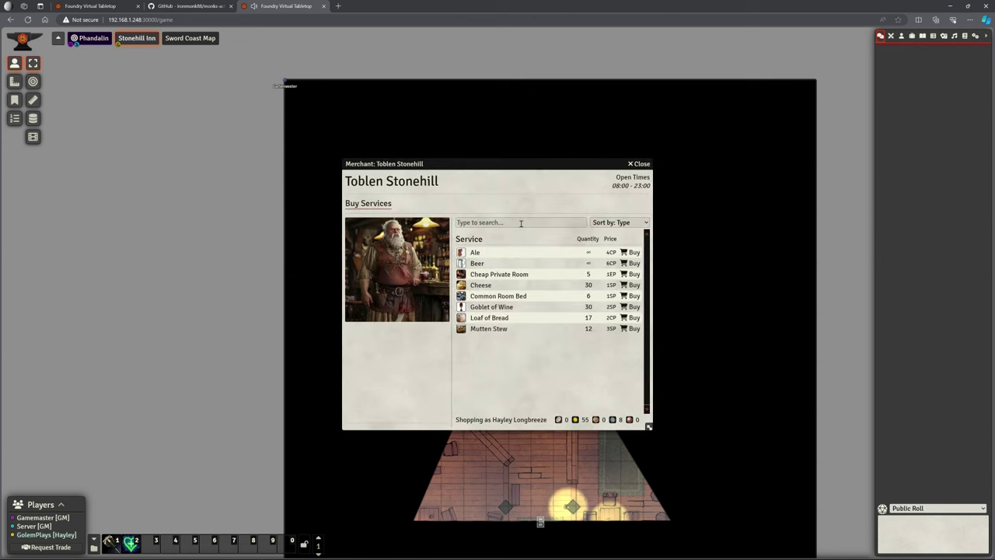
click(637, 163)
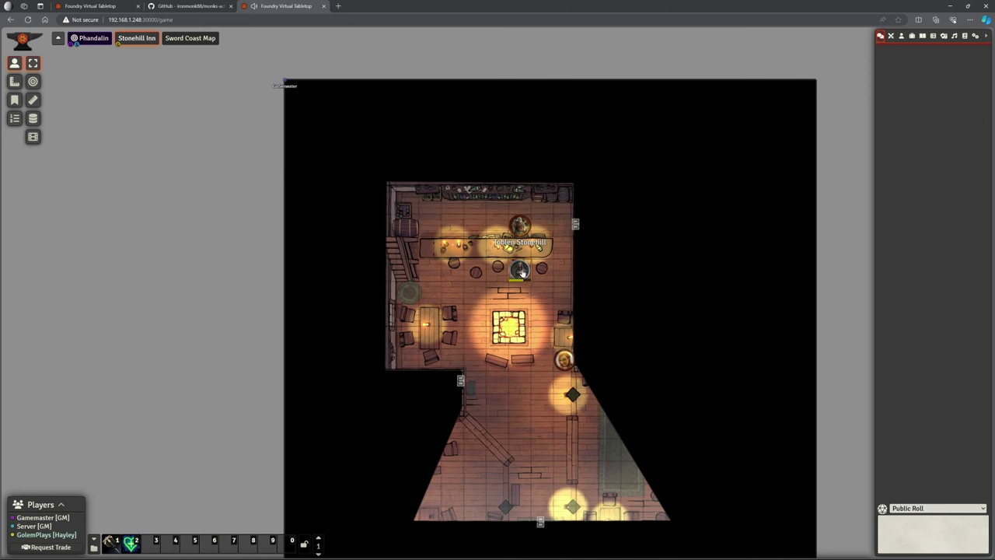
drag(519, 269, 533, 426)
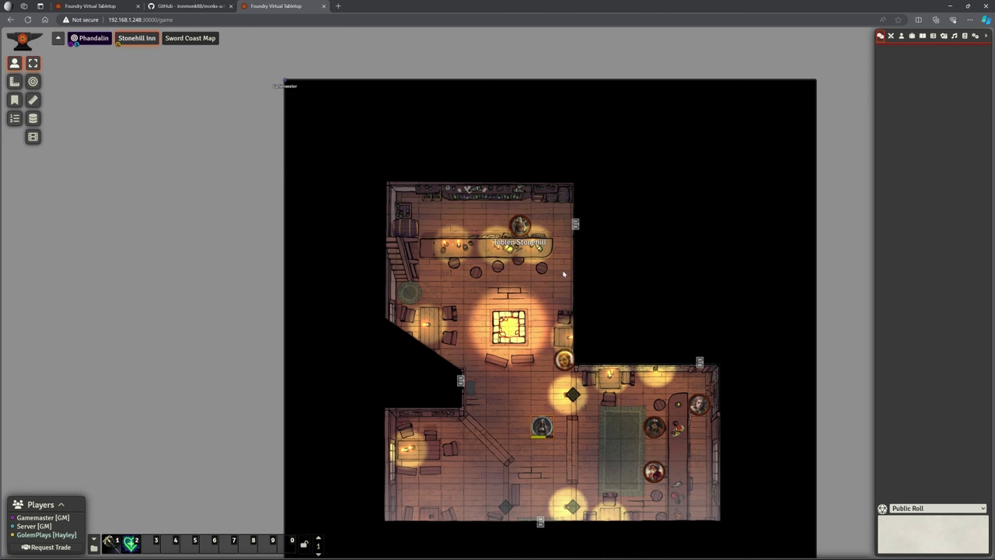
- Return to the Phandalin scene and retrigger the blacksmith tile by moving the token off it and back on
click(90, 39)
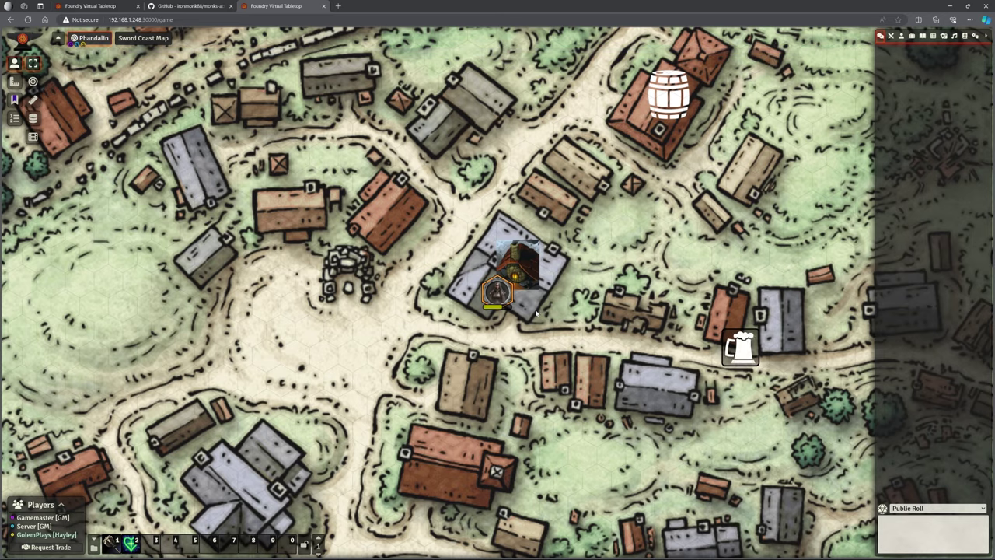
drag(496, 292, 458, 312)
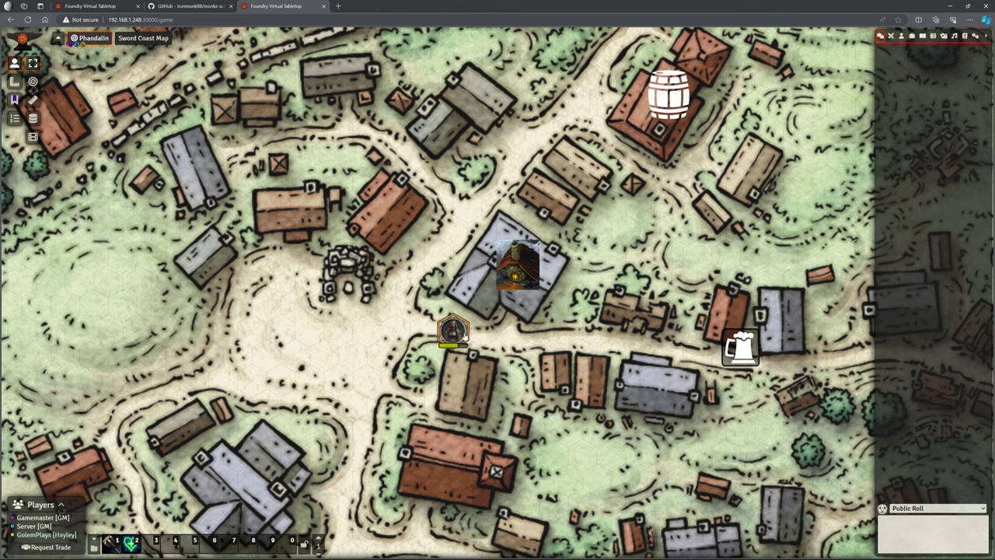
drag(453, 330, 516, 273)
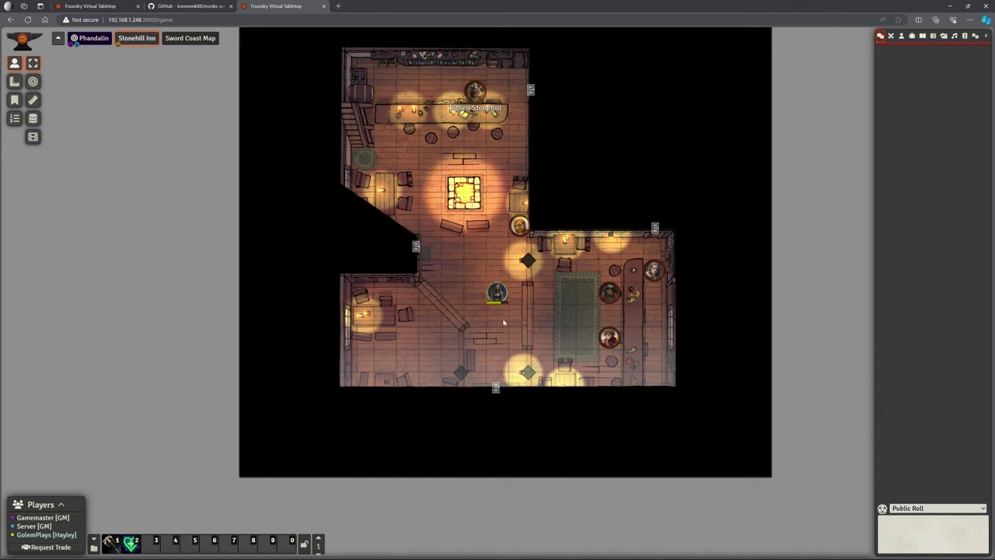
- Move the player token one square south in the inn, switch to the Gamemaster's browser tab and activate the Stonehill Inn scene
mouse_move(497, 293)
mouse_down()
mouse_move(515, 395)
mouse_move(497, 303)
mouse_up()
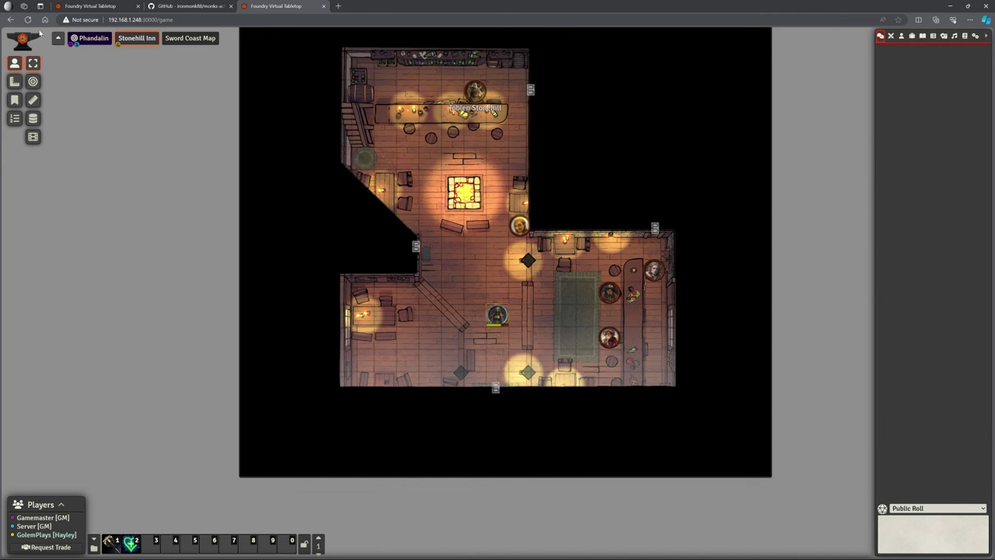
click(89, 5)
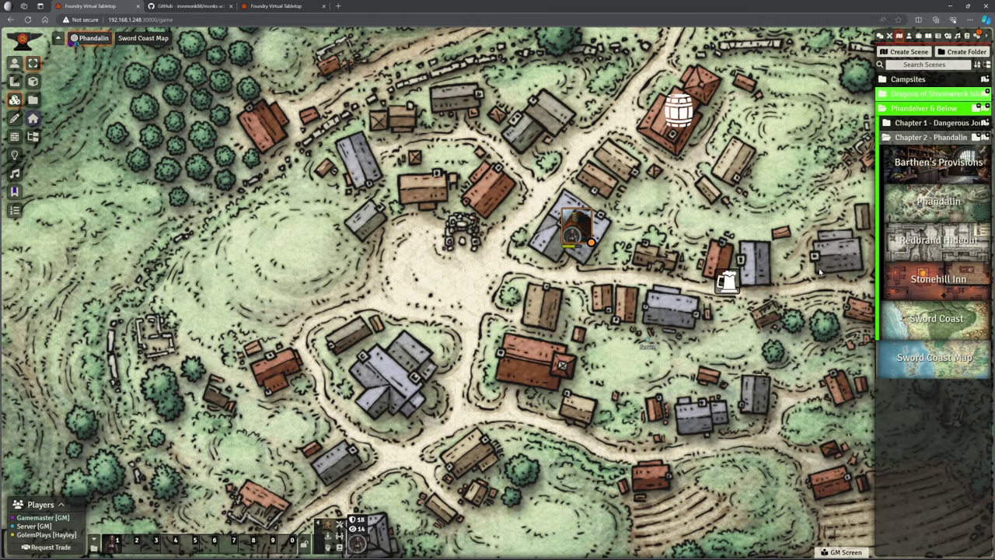
right_click(939, 283)
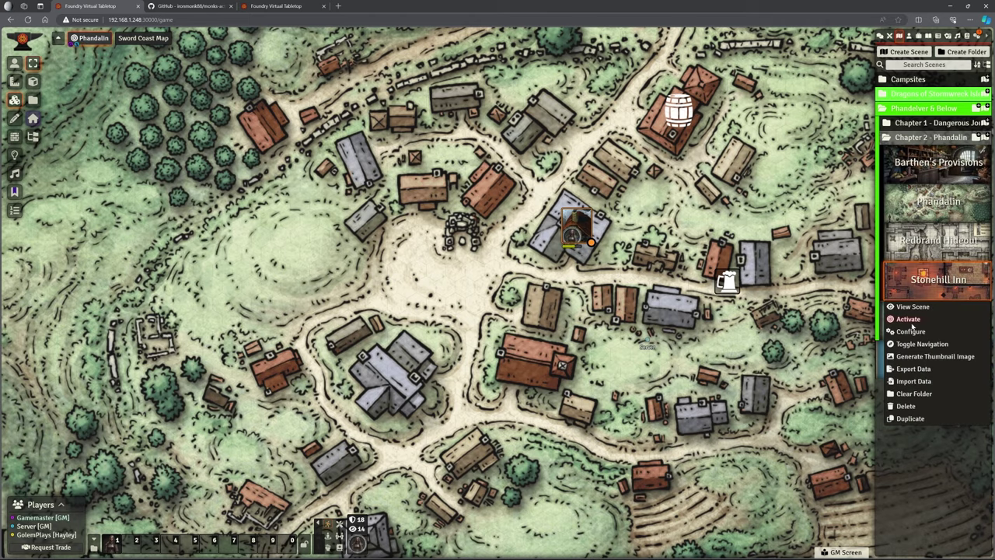
click(908, 319)
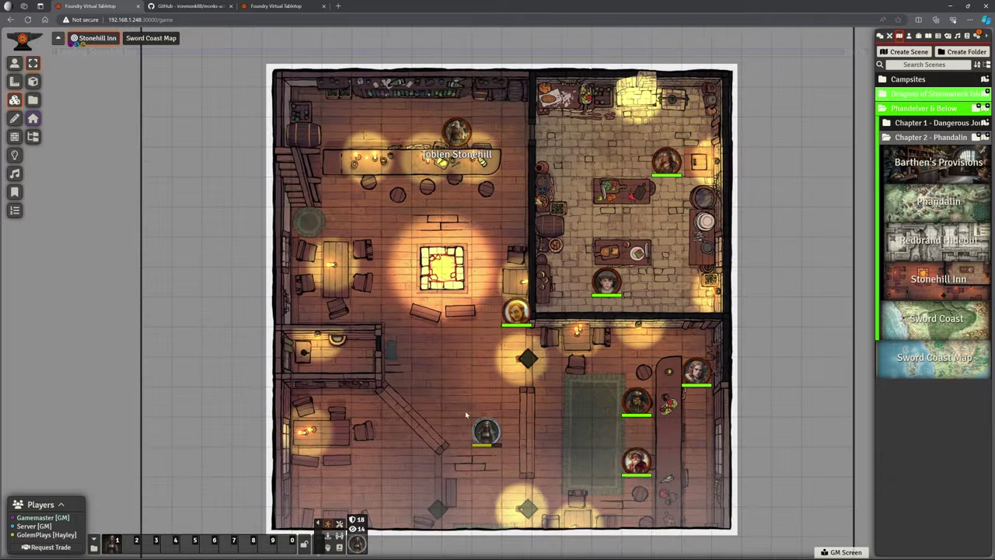
- Move the player token down to just inside the inn's south entrance in the Gamemaster's view
scroll(465, 411, down, 5)
scroll(482, 327, up, 3)
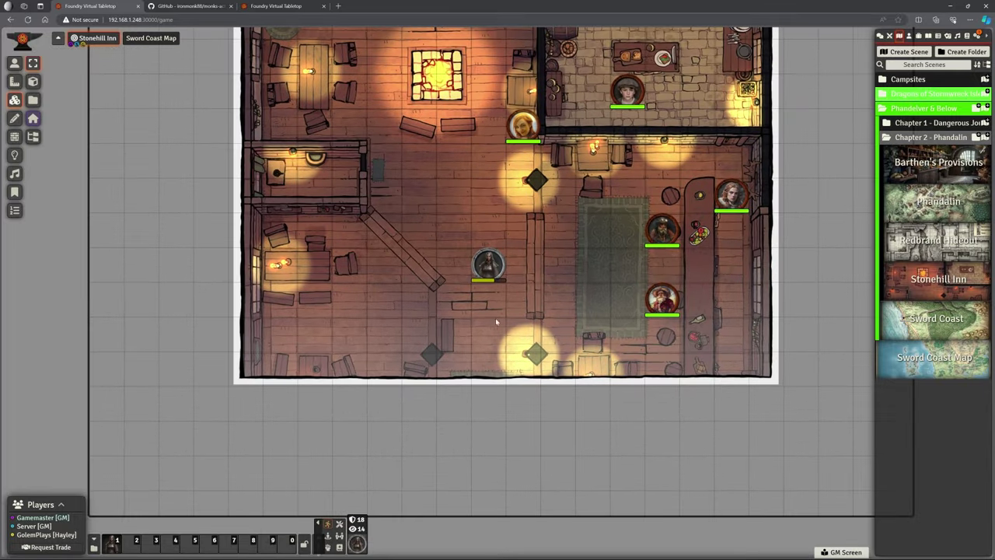
click(14, 62)
click(488, 264)
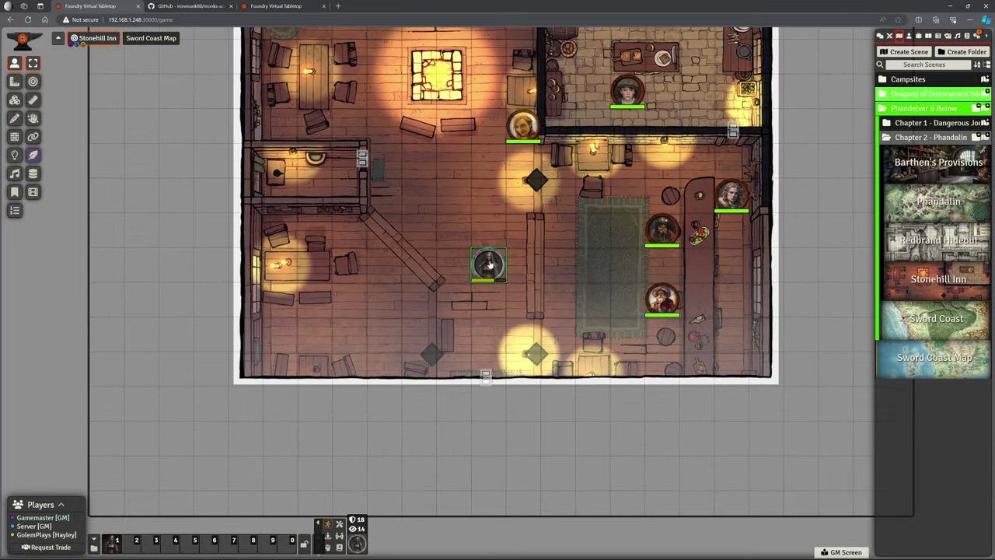
drag(488, 264, 488, 333)
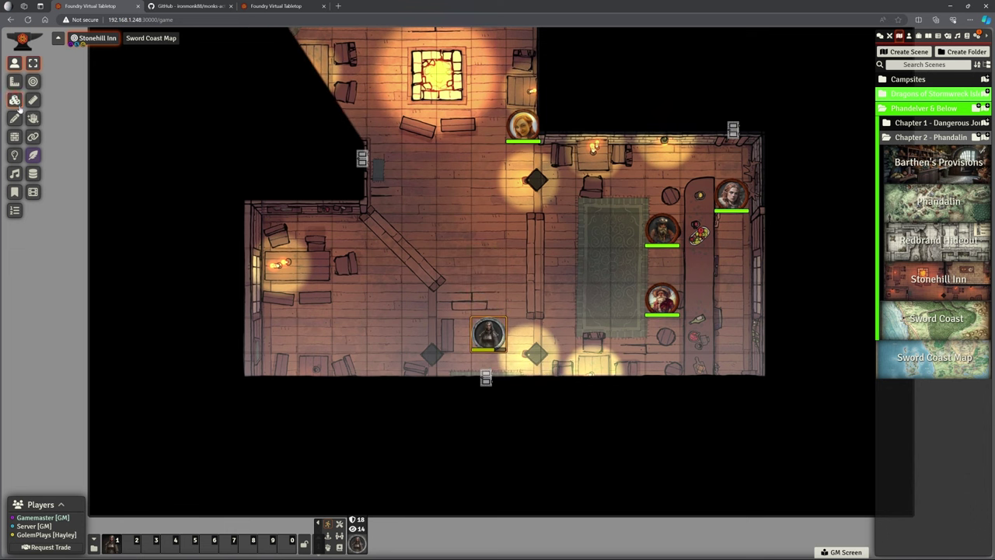
- Draw a 210 by 70 pixel tile across the inn's south doorway and give it an image from icons/environment/settlement
mouse_move(34, 64)
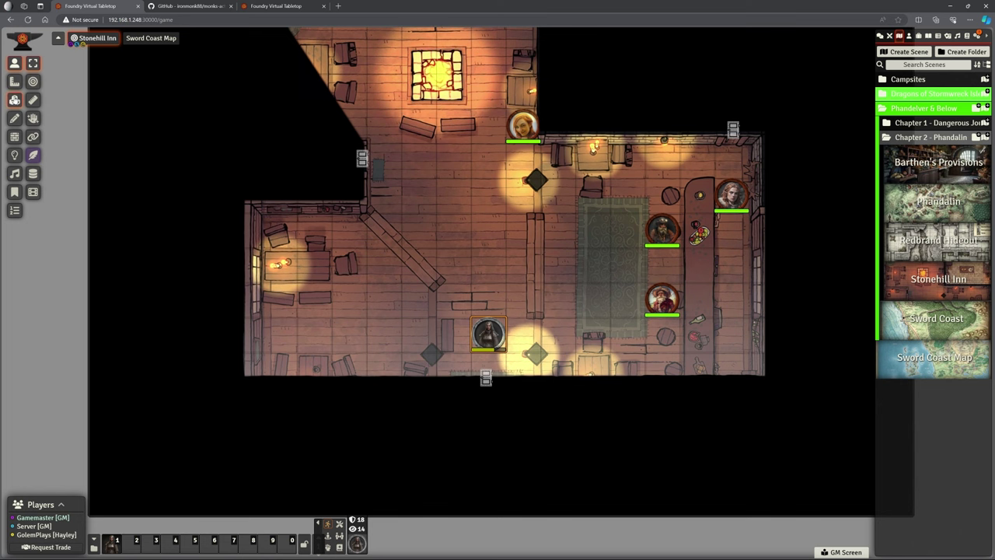
click(14, 99)
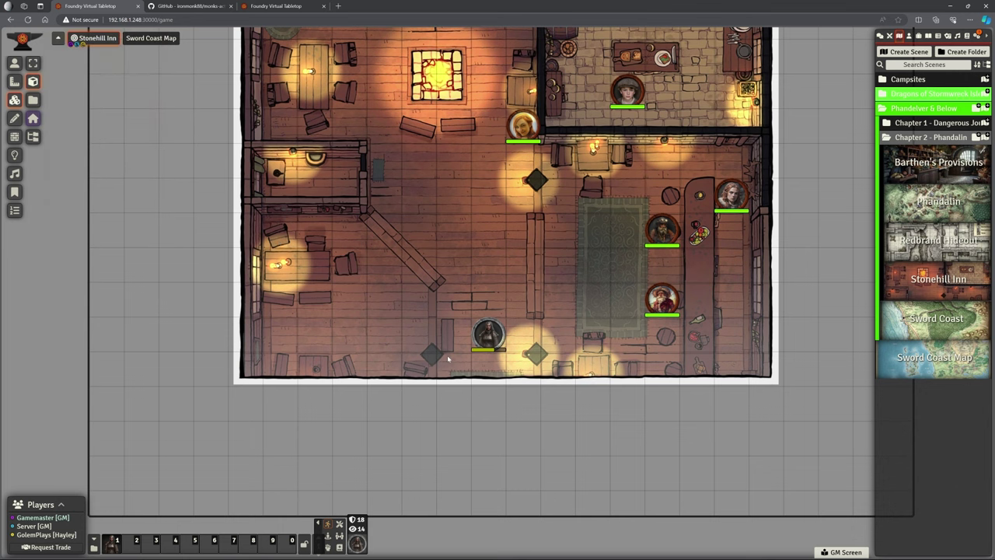
drag(437, 351, 535, 381)
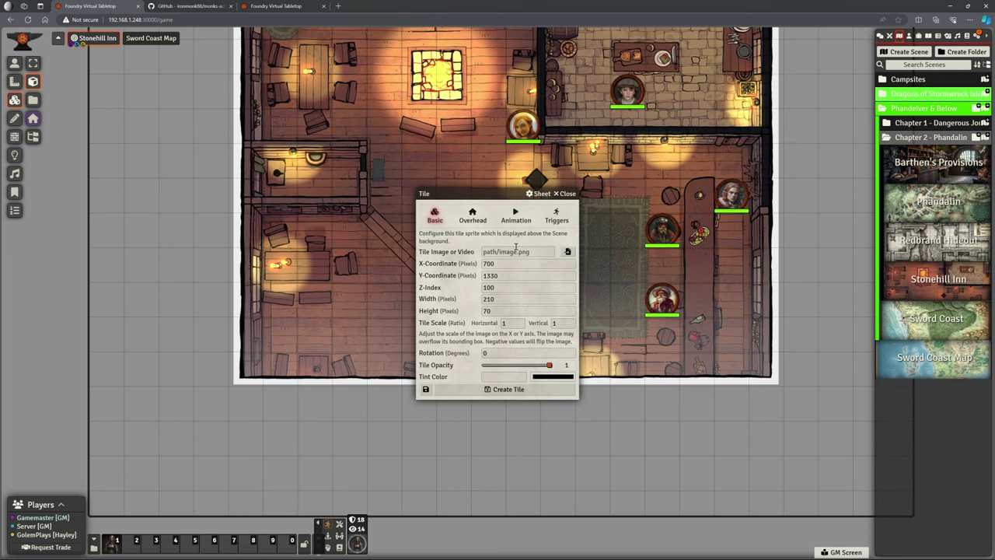
click(567, 252)
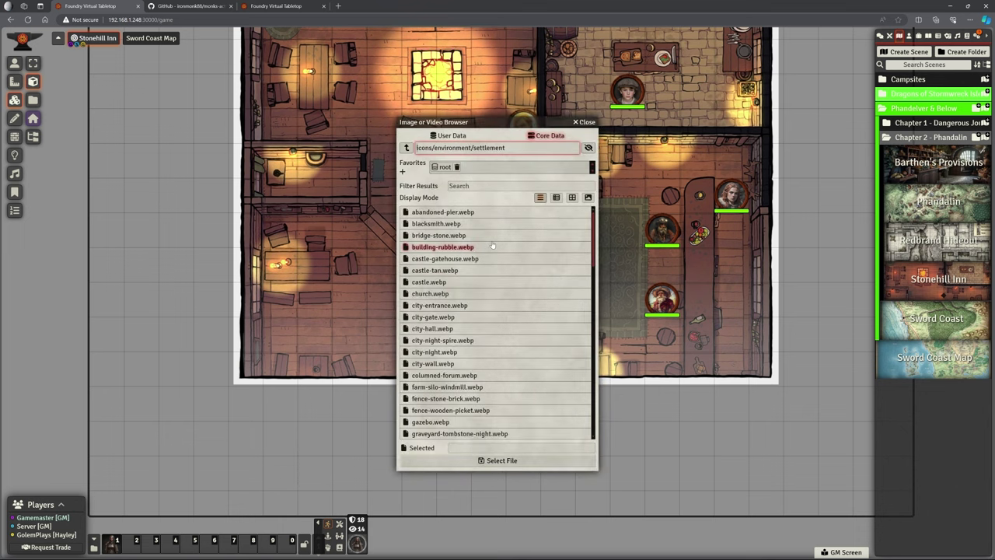
scroll(497, 256, down, 5)
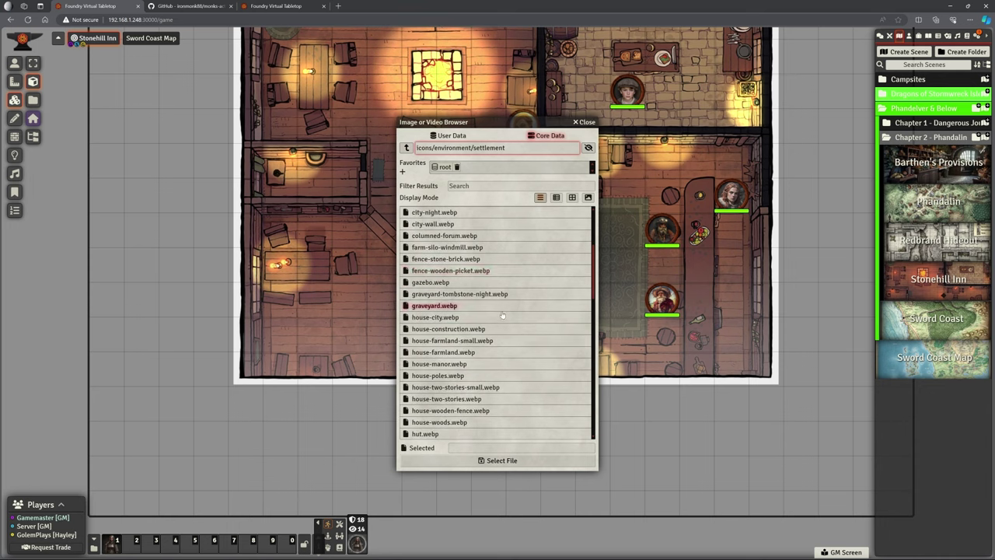
click(443, 305)
click(500, 460)
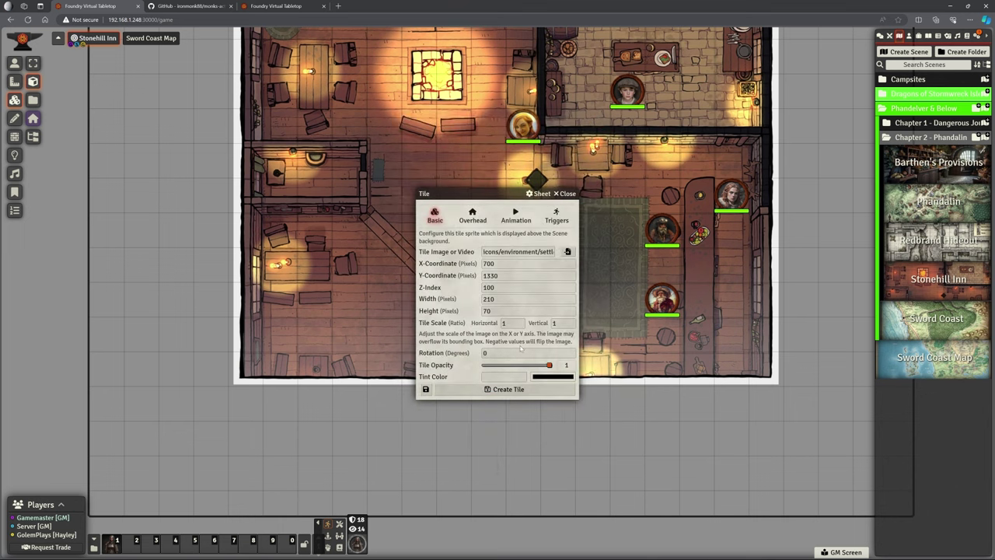
- Restrict the doorway tile's trigger to Only Player Tokens
click(472, 217)
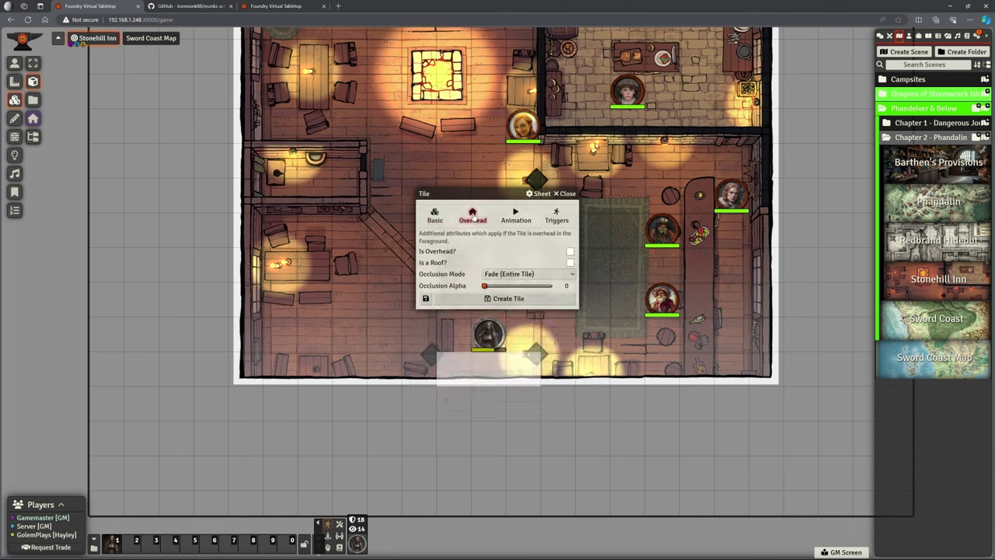
click(515, 213)
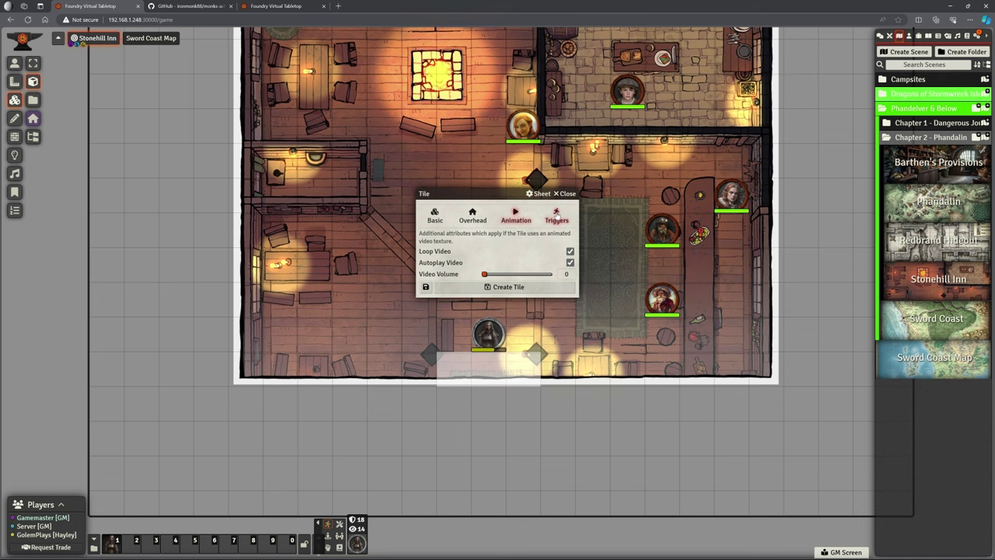
click(556, 215)
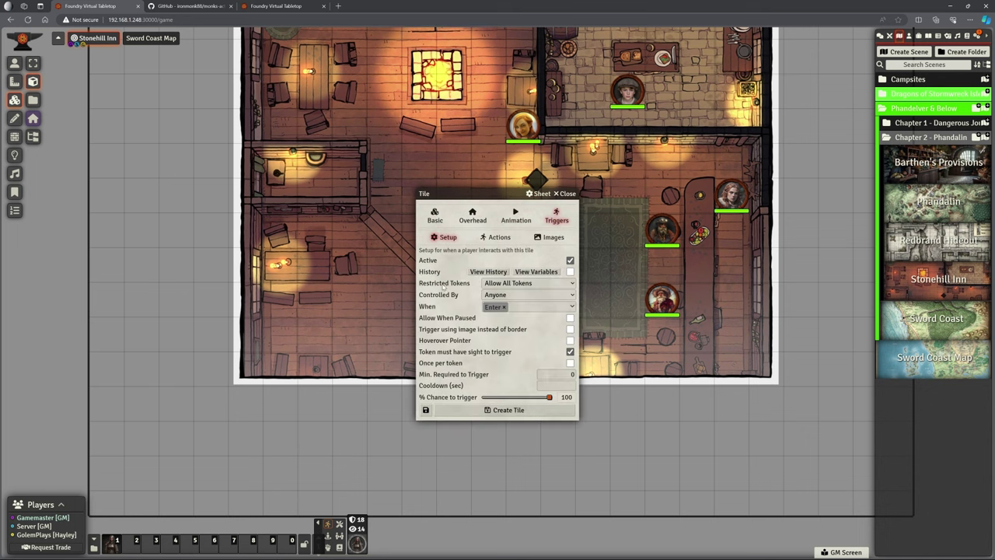
click(503, 285)
click(502, 302)
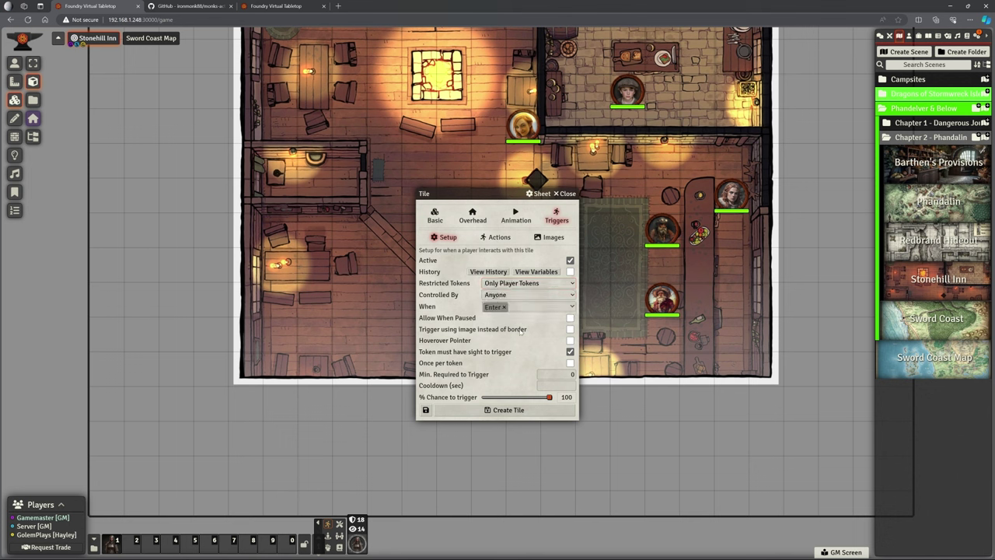
- Add a Change Scene action targeting Phandalin to the doorway tile for the triggering player, and create the tile
click(498, 237)
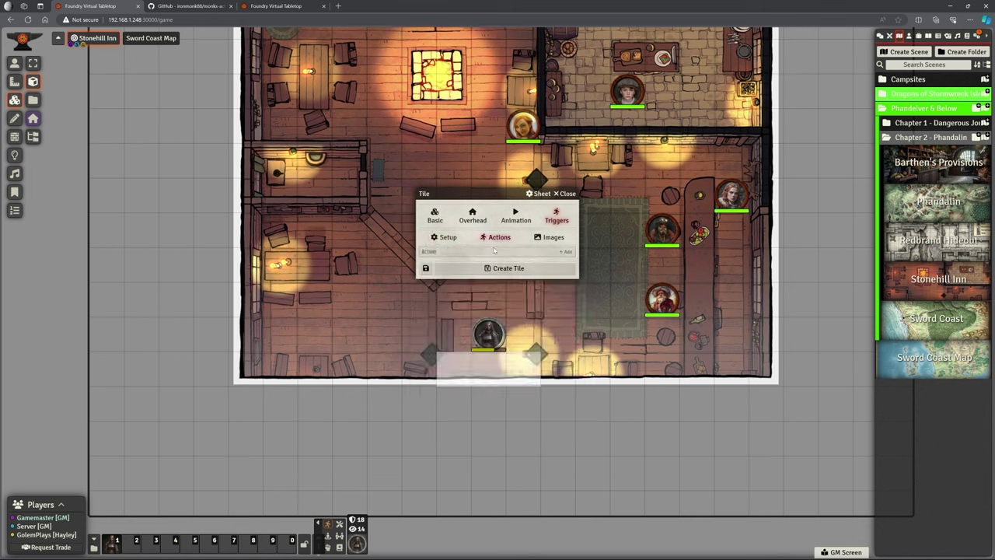
click(566, 252)
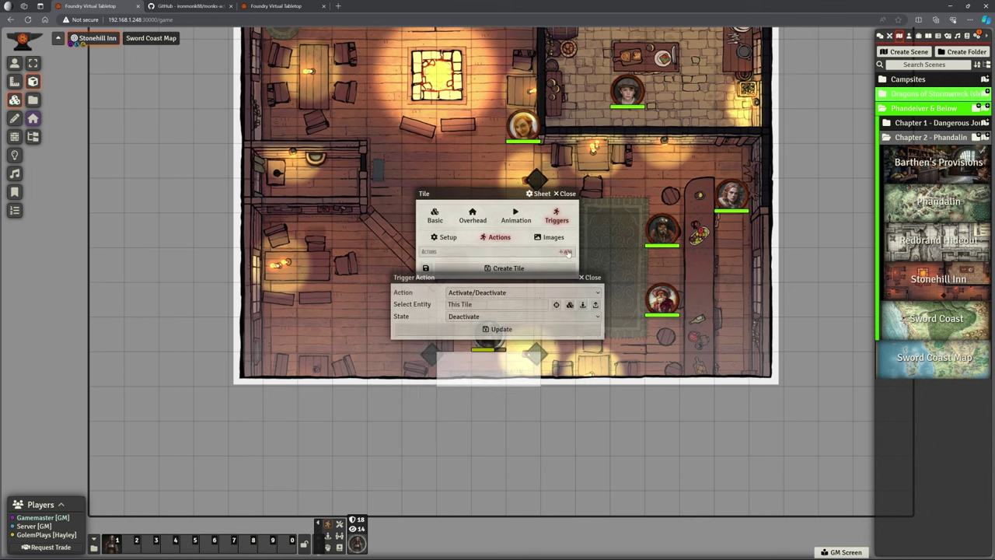
click(485, 293)
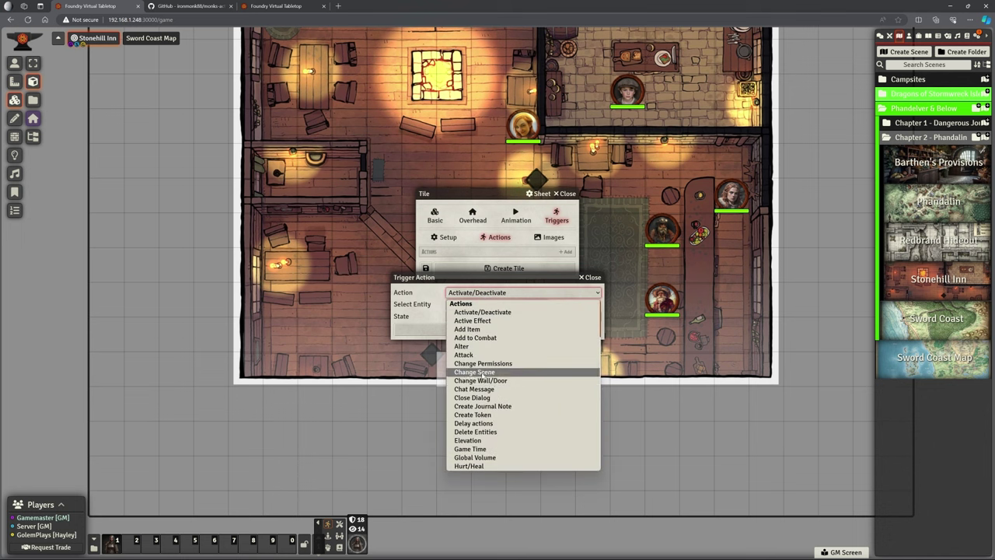
click(483, 372)
click(556, 304)
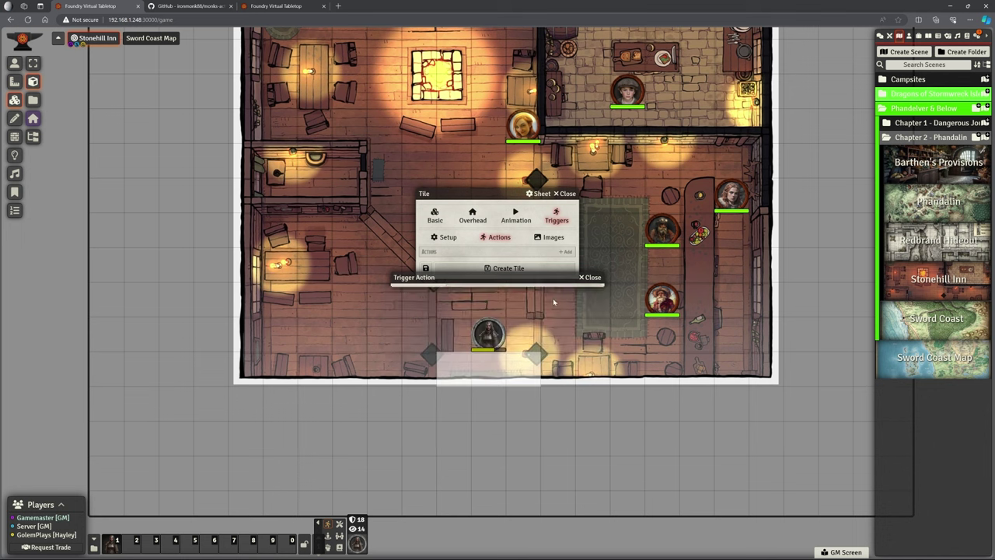
click(938, 204)
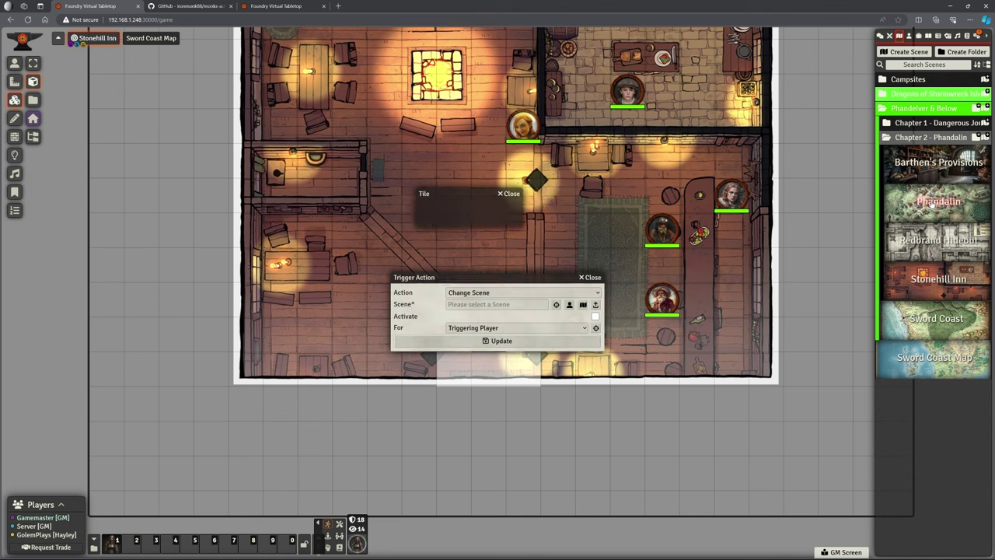
click(501, 340)
click(507, 275)
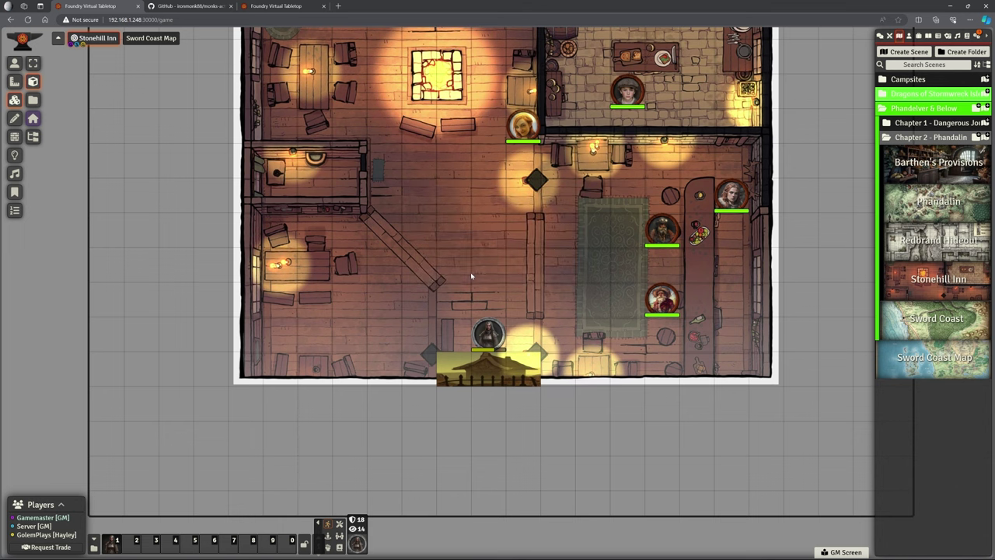
- In the player's tab, take the token through the inn's doorway tile to the barrel-marked building and open the shopkeeper's merchant window
click(312, 3)
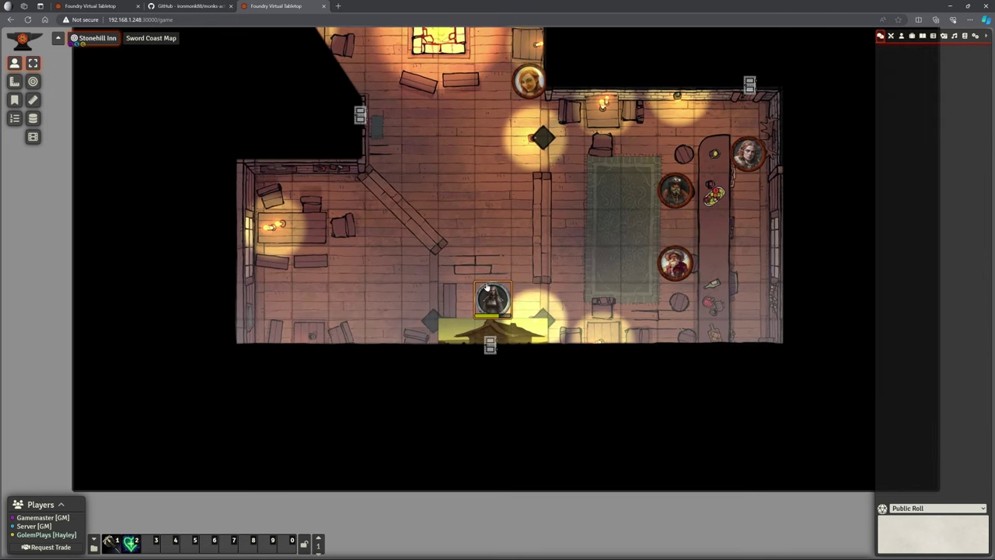
drag(486, 288, 486, 333)
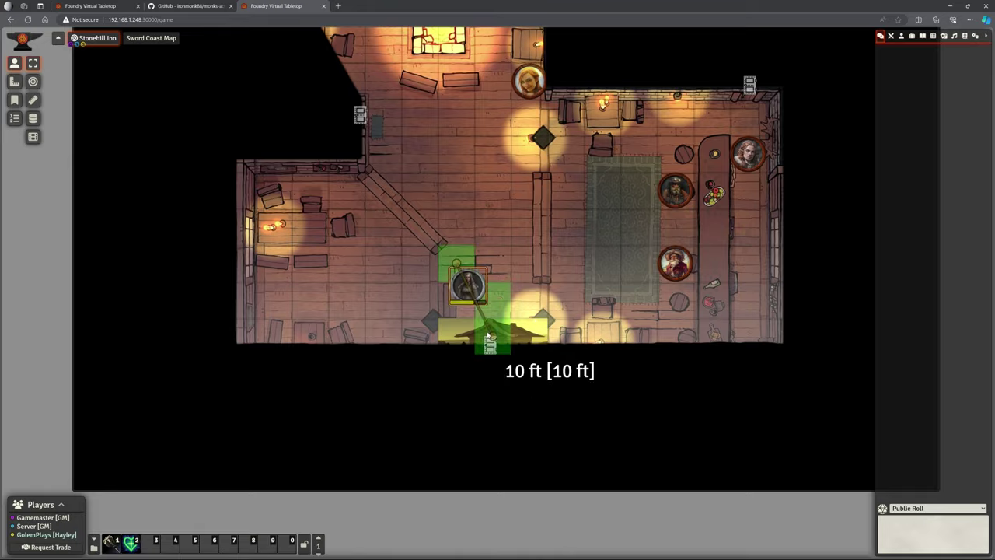
drag(498, 291, 655, 109)
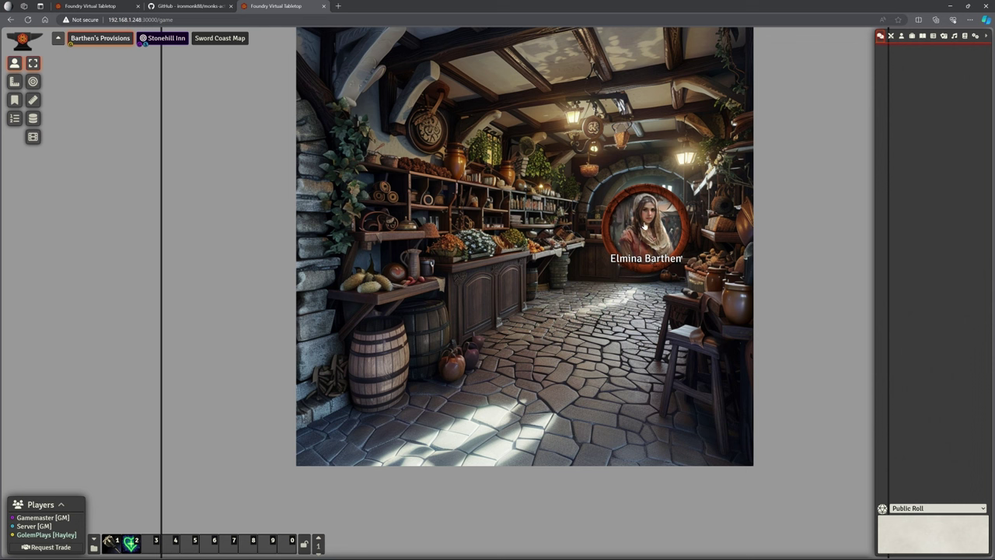
double_click(644, 225)
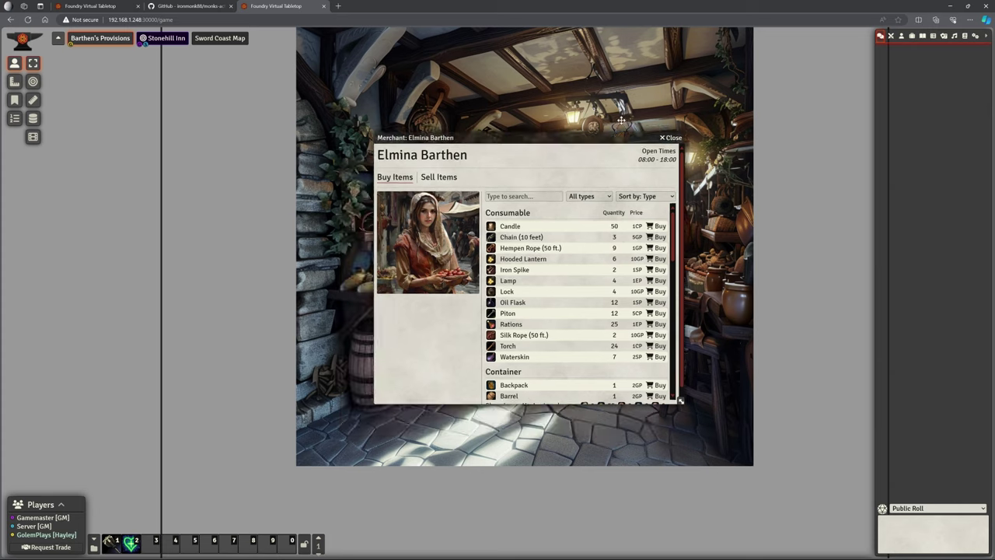
- Return to the Gamemaster's tab and activate the Barthen's Provisions scene, discarding the new tile drawn over the tokens
key(ctrl+1)
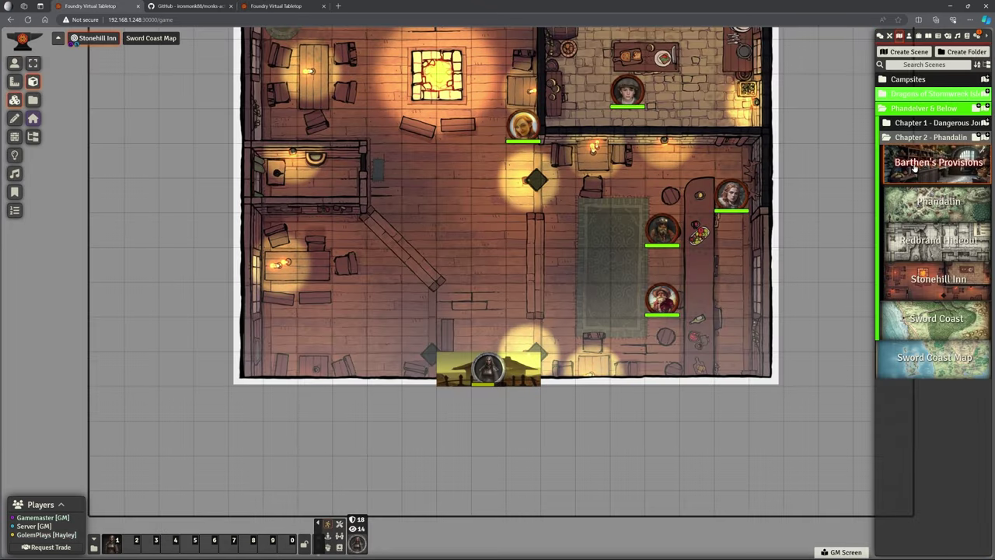
right_click(911, 178)
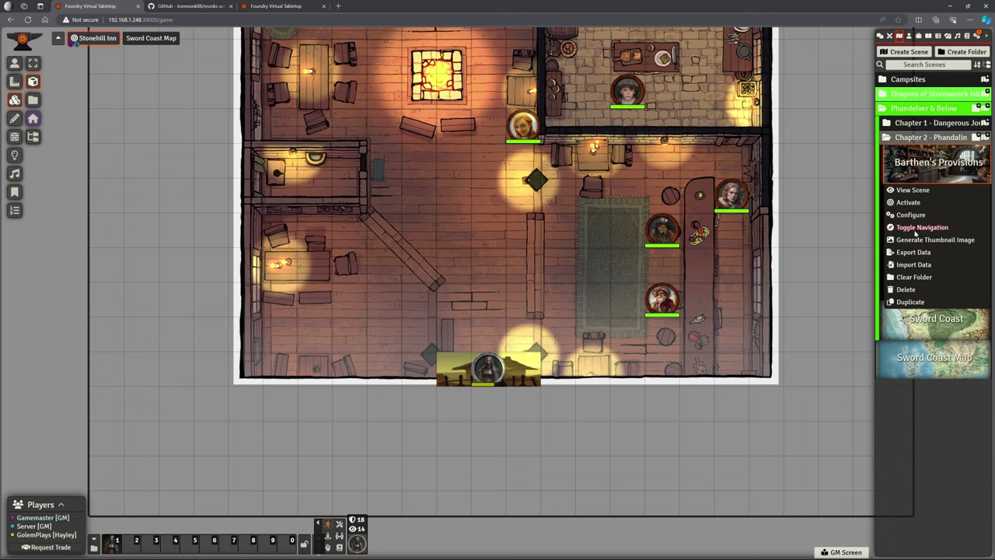
click(908, 202)
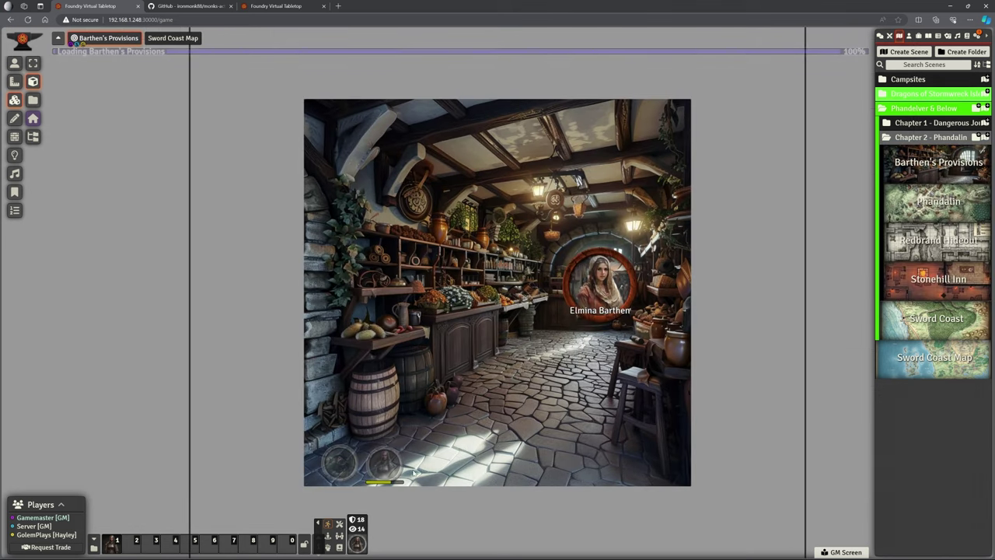
drag(319, 403, 420, 461)
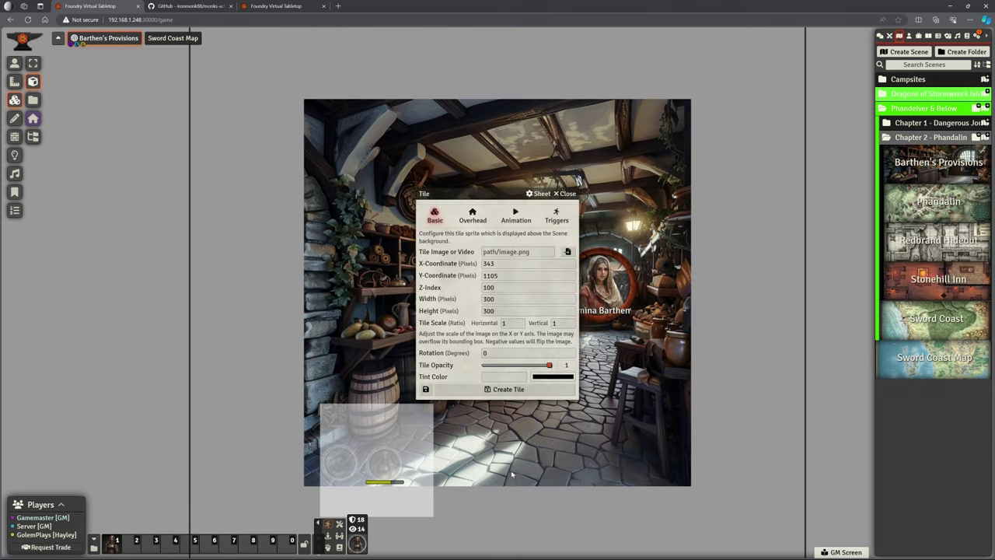
click(565, 194)
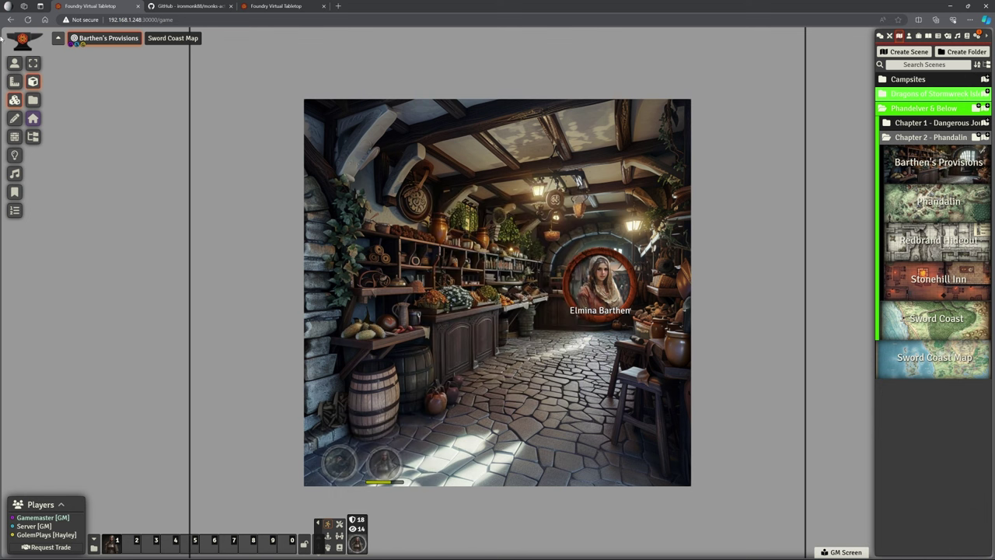
- Move the player token from the shop's front corner toward the shopkeeper and open the shopkeeper's merchant window
right_click(384, 465)
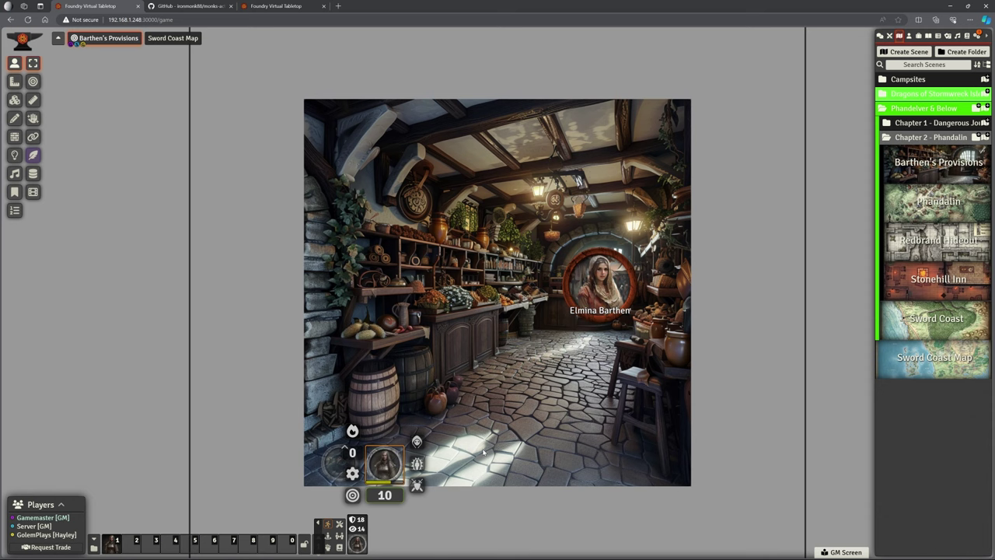
drag(483, 453, 536, 400)
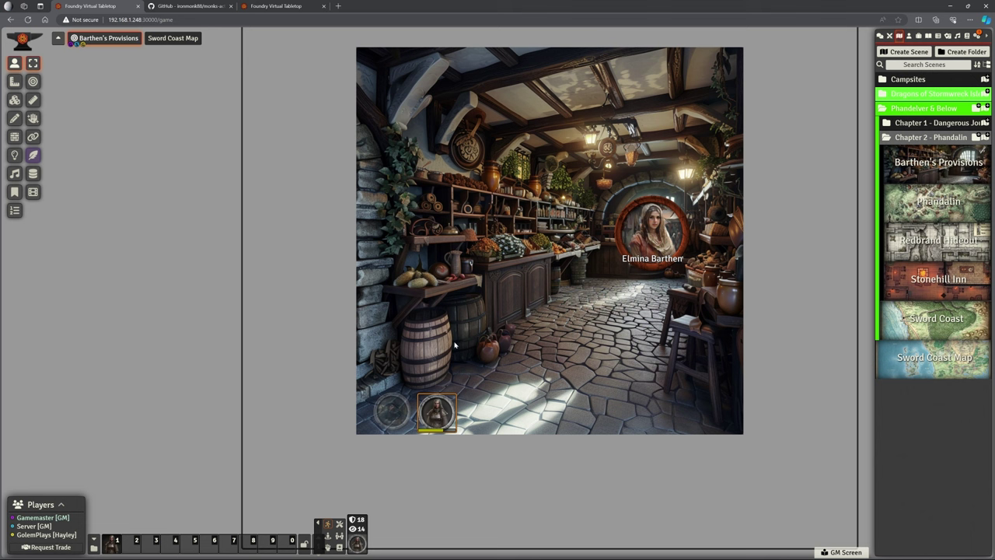
drag(438, 413, 546, 338)
double_click(645, 247)
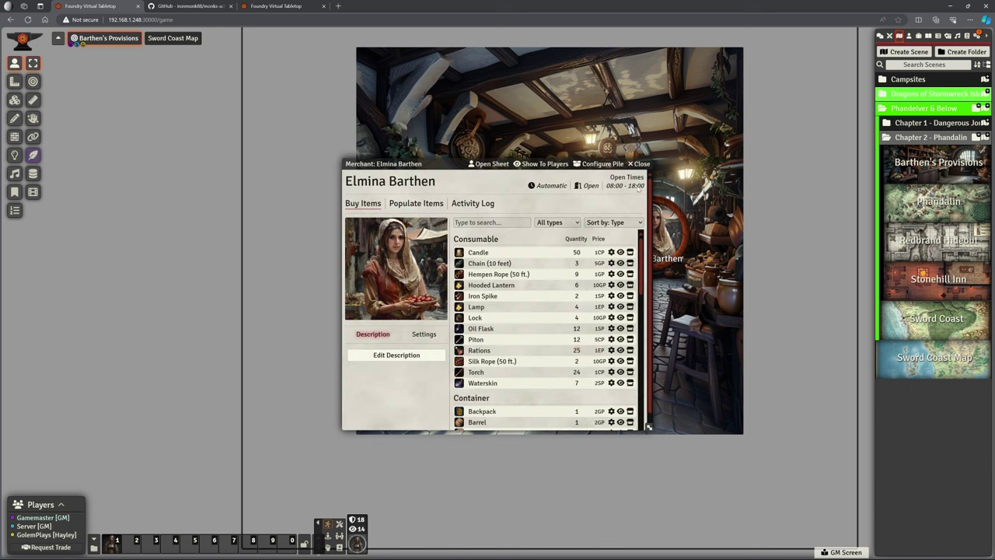
- Close the merchant window, return the token to the shop's front corner, and close the merchant window in the player's tab
click(641, 163)
drag(546, 339, 437, 416)
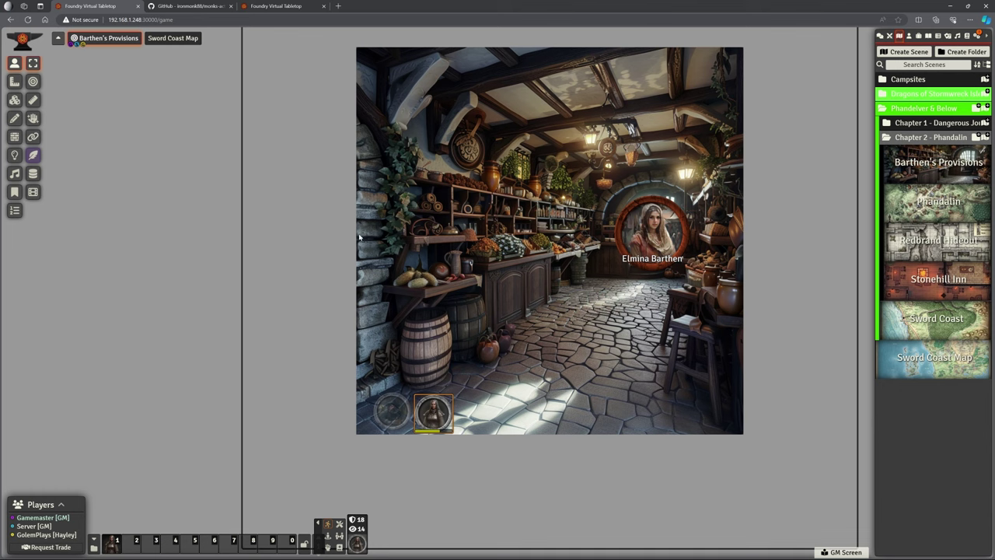
click(267, 5)
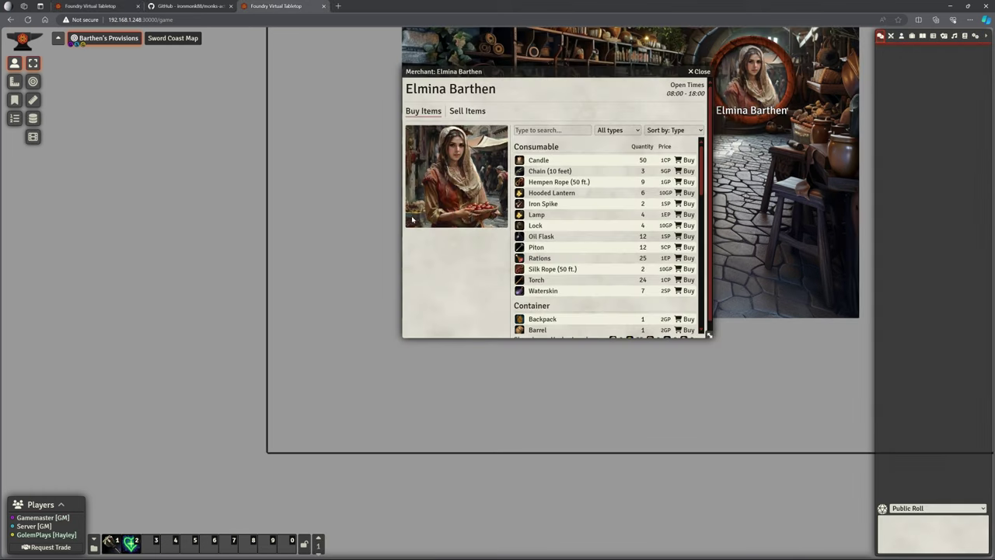
click(701, 71)
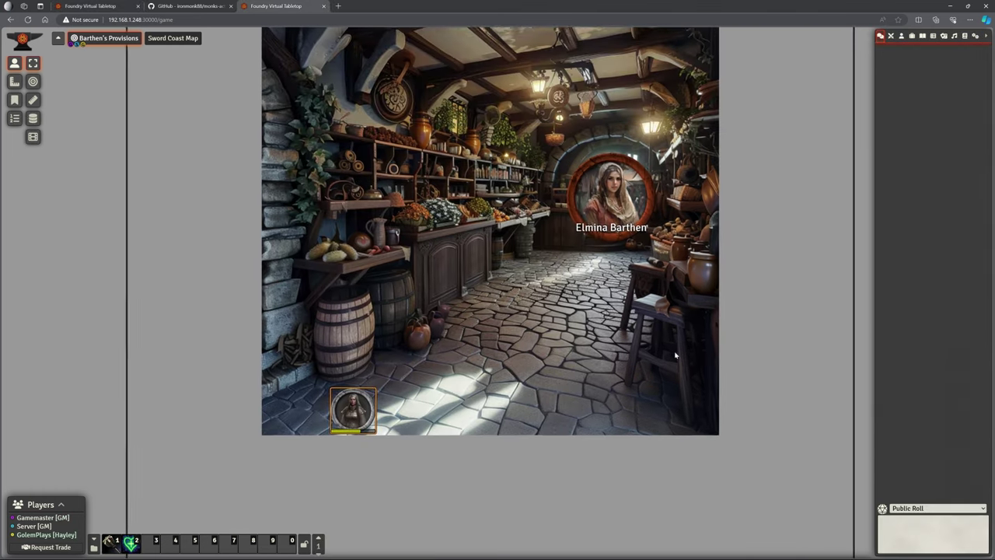
- Test the shop by moving the token toward the shopkeeper, opening and closing the merchant window, and returning to the front corner
drag(335, 416, 505, 304)
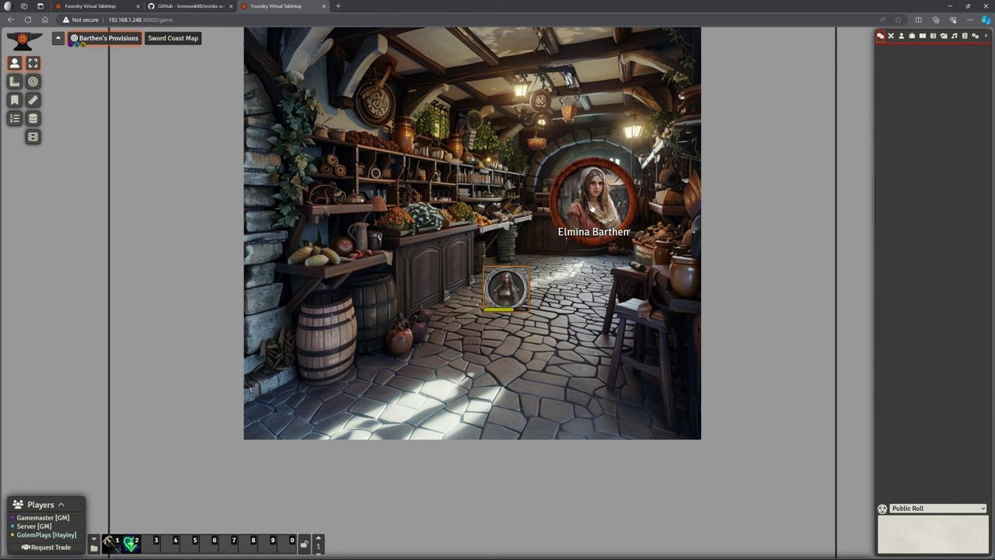
double_click(591, 207)
click(637, 164)
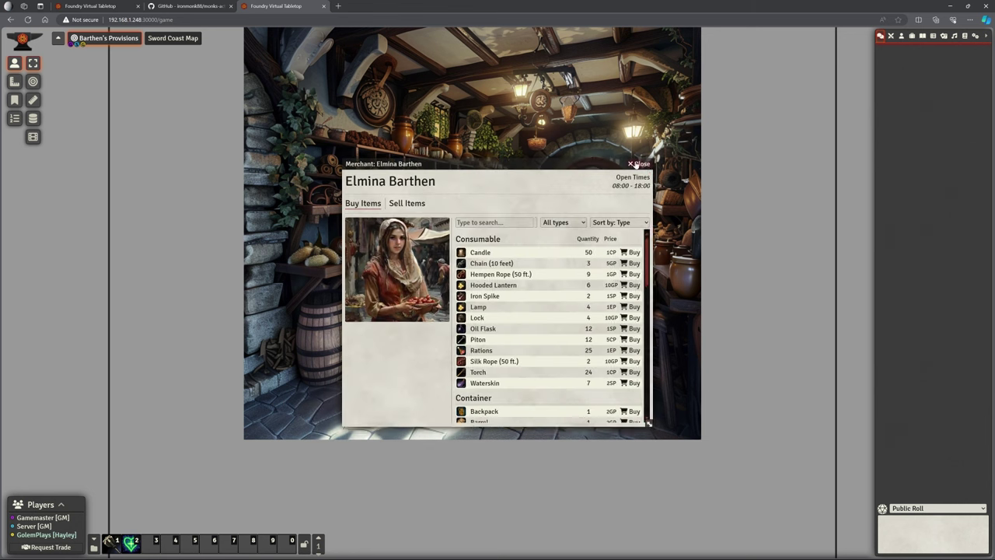
drag(490, 309, 337, 415)
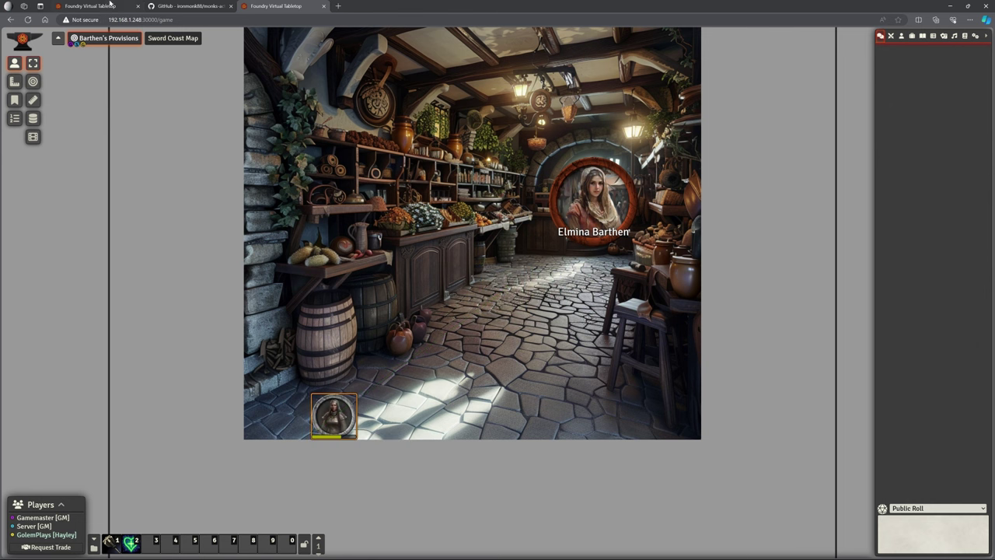
- Return to the Gamemaster's tab and activate the Stonehill Inn scene
click(110, 5)
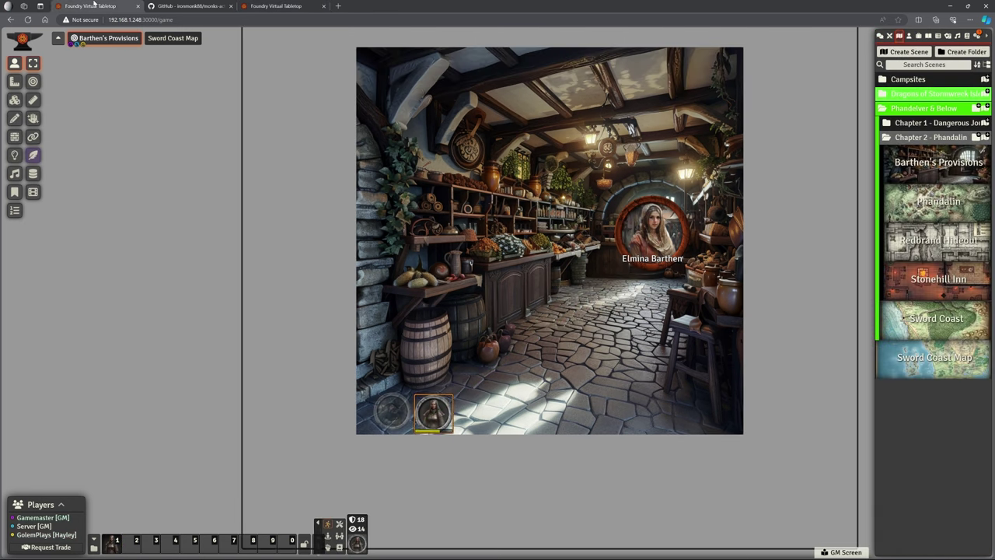
right_click(922, 284)
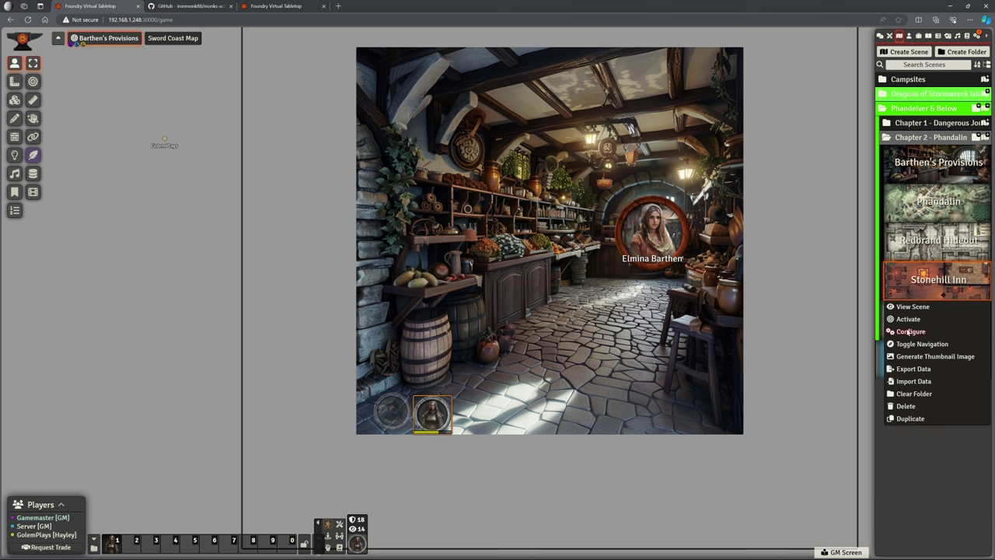
click(907, 319)
scroll(390, 351, up, 5)
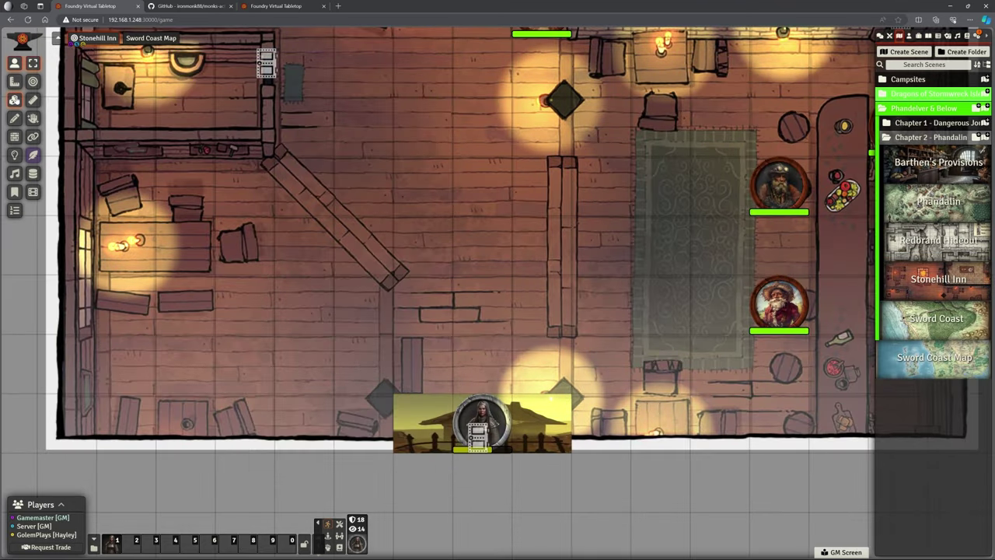
- Open the trigger actions of the tile covering the inn's doorway
click(14, 100)
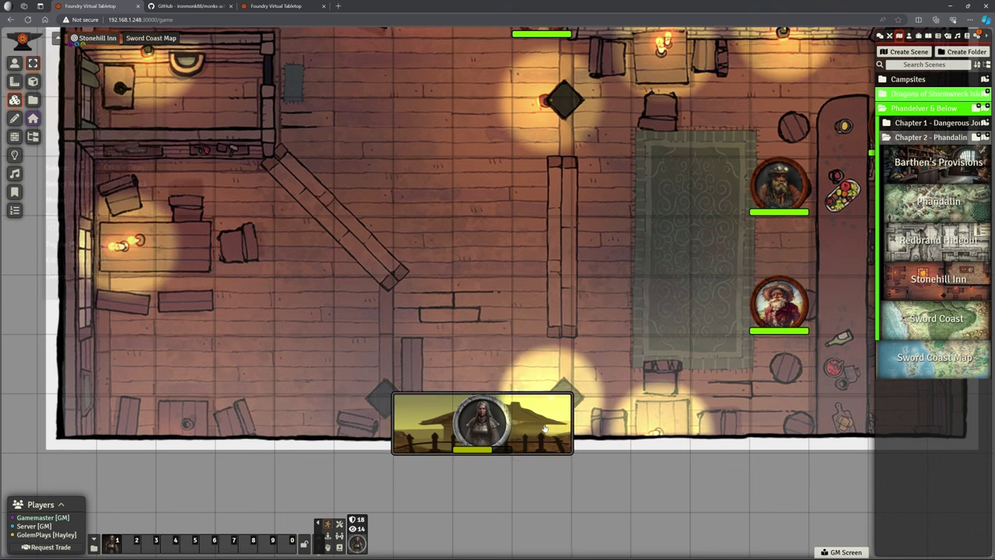
click(544, 428)
double_click(544, 429)
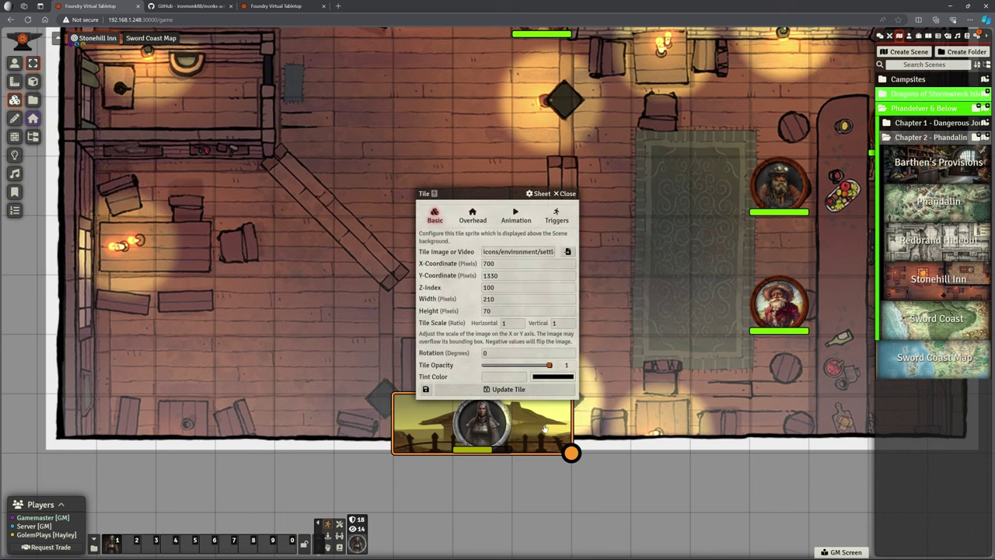
click(556, 216)
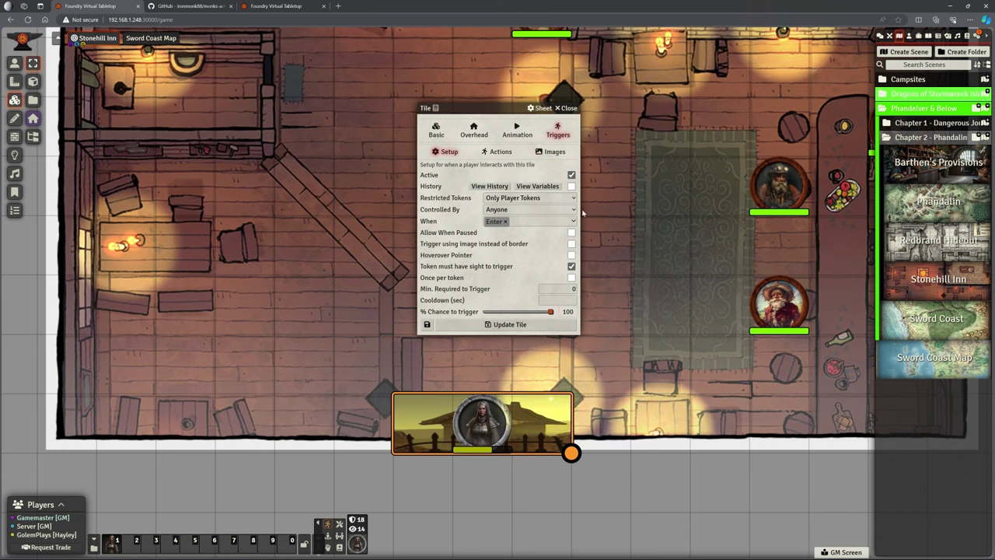
click(499, 153)
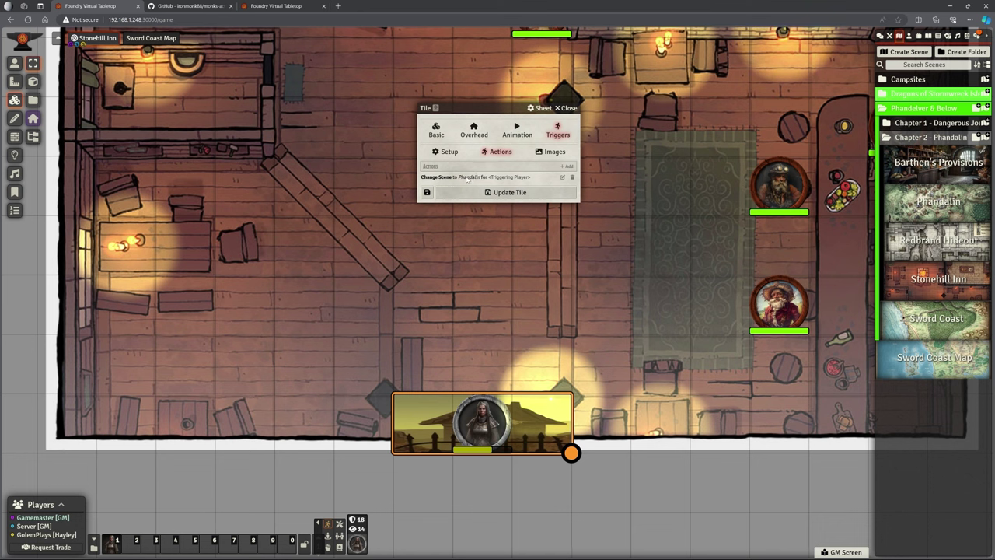
- Add a new trigger action of type Show/Hide to the inn's doorway tile
click(567, 166)
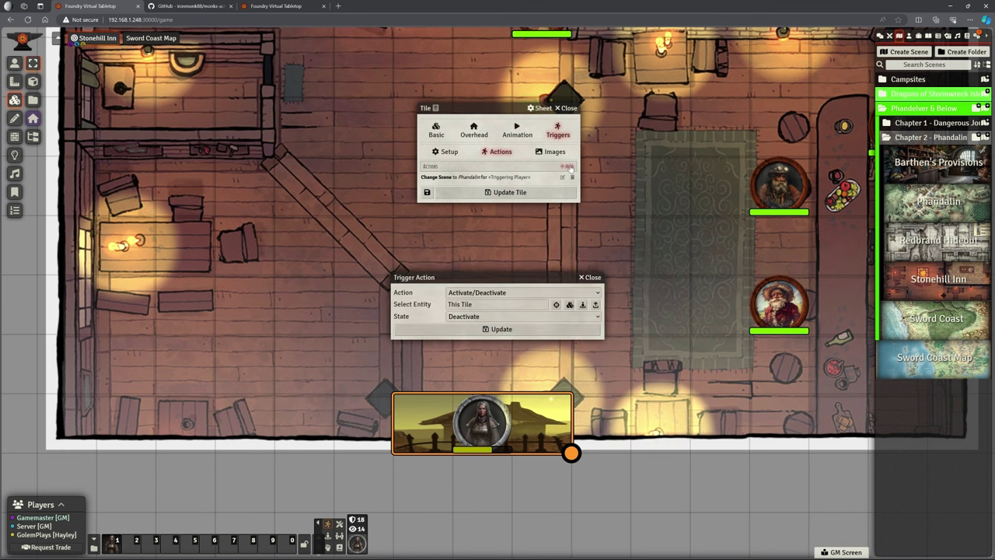
click(510, 293)
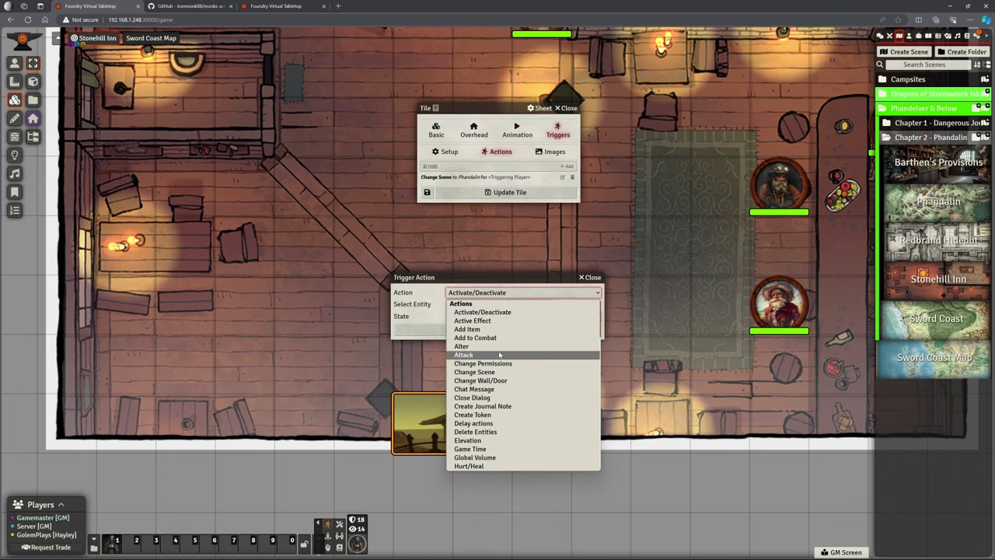
scroll(504, 362, down, 2)
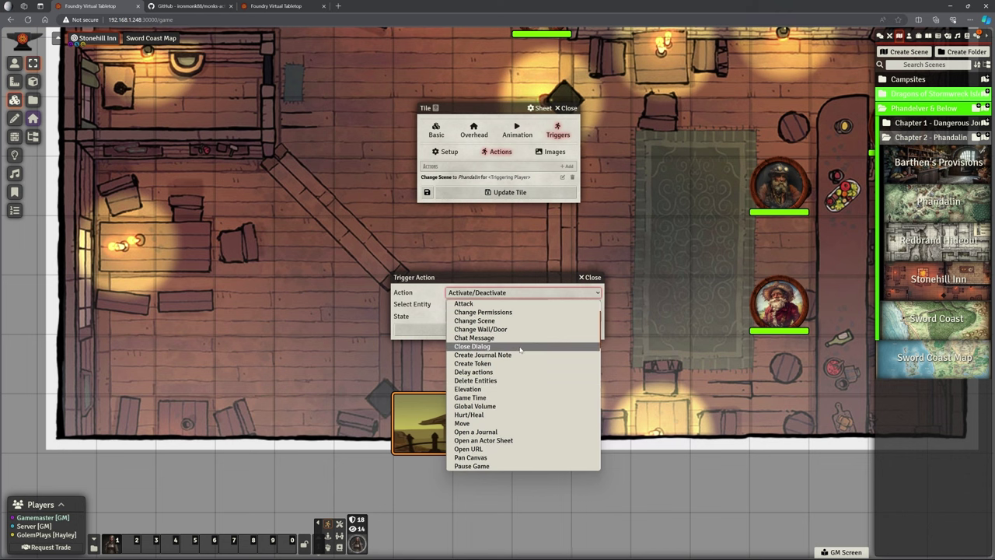
scroll(520, 350, down, 5)
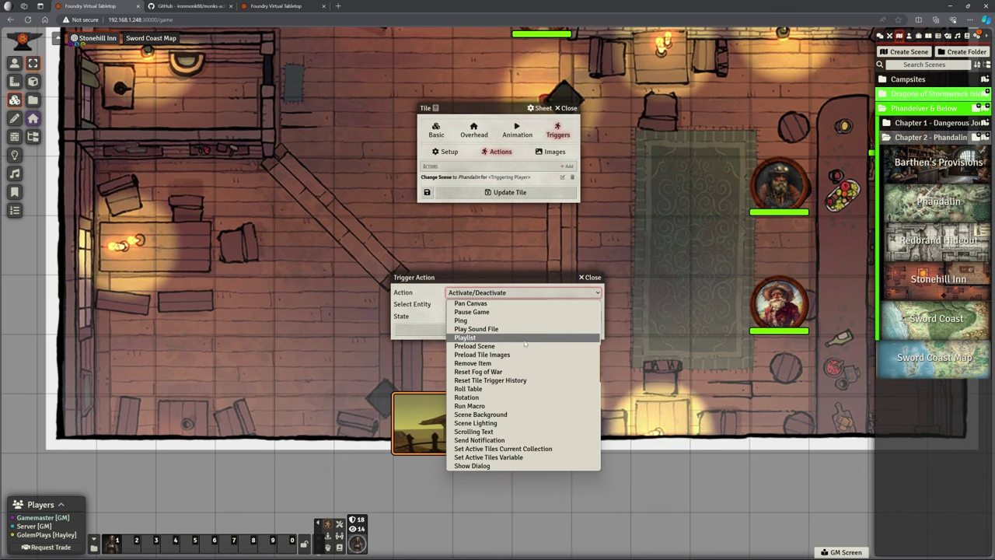
scroll(523, 345, down, 1)
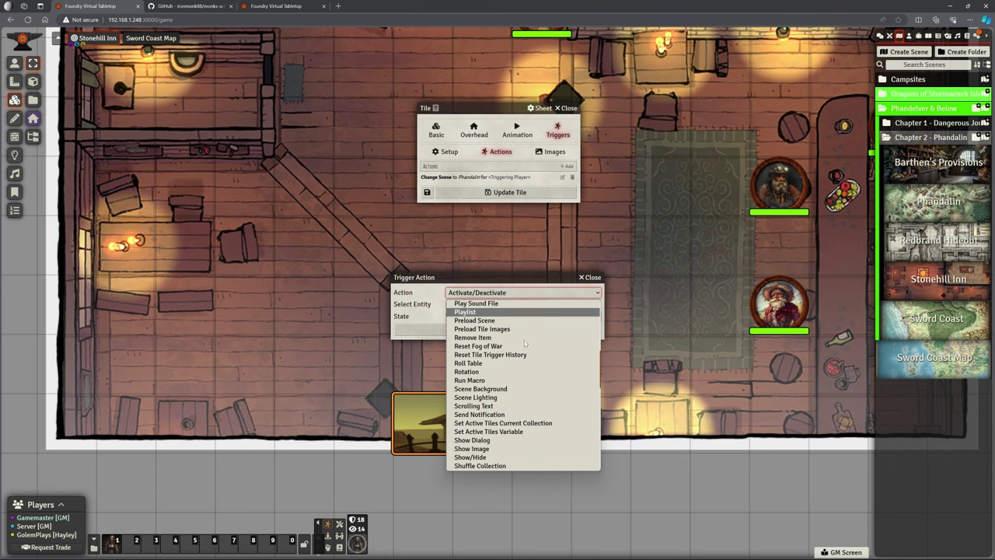
scroll(517, 416, down, 1)
click(514, 432)
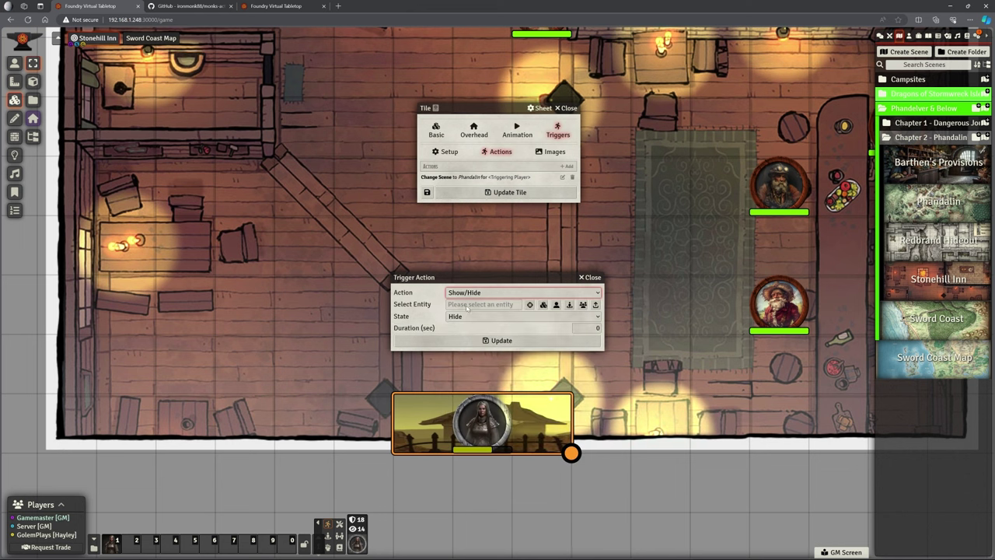
- Apply the Hide action to the triggering token, place it before the Change Scene action, and update the tile
click(556, 305)
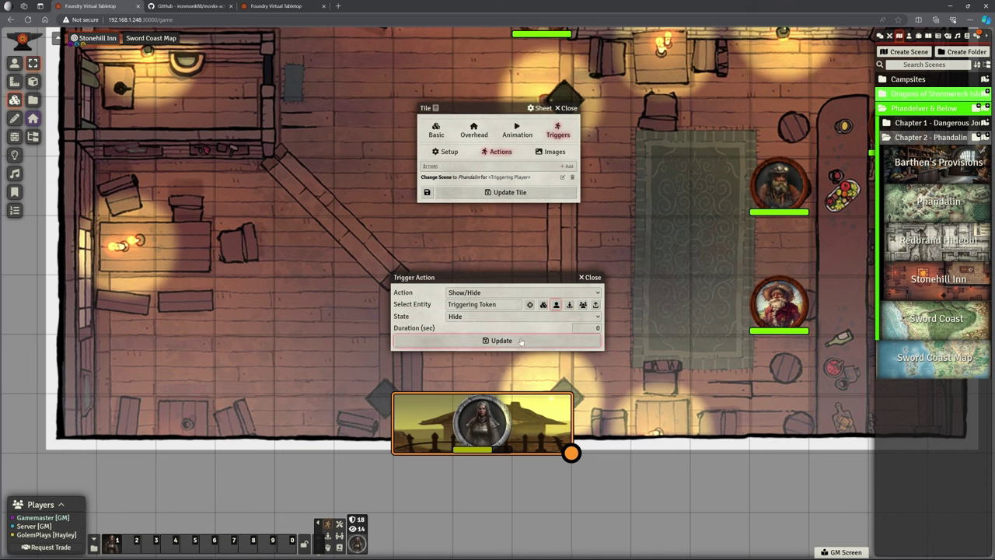
click(519, 341)
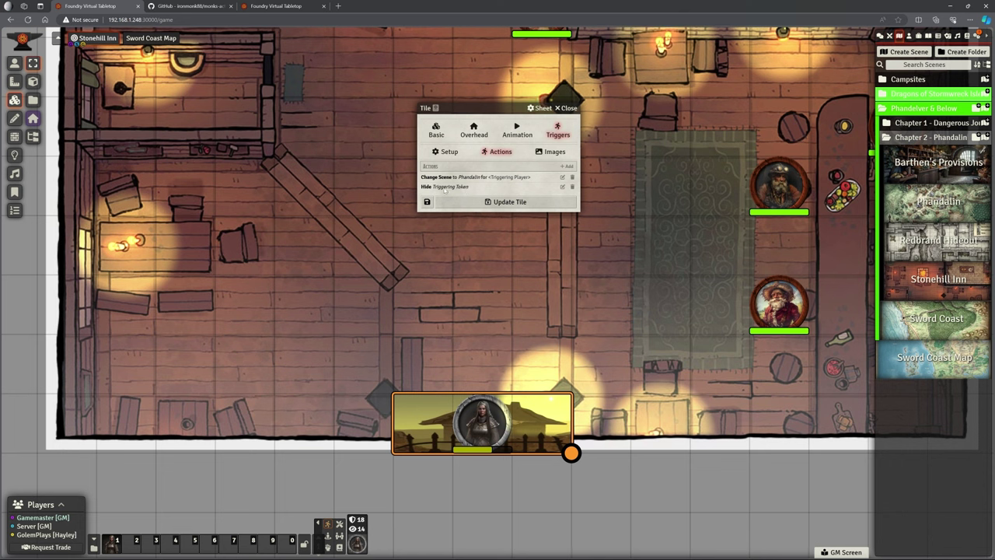
drag(453, 187, 430, 178)
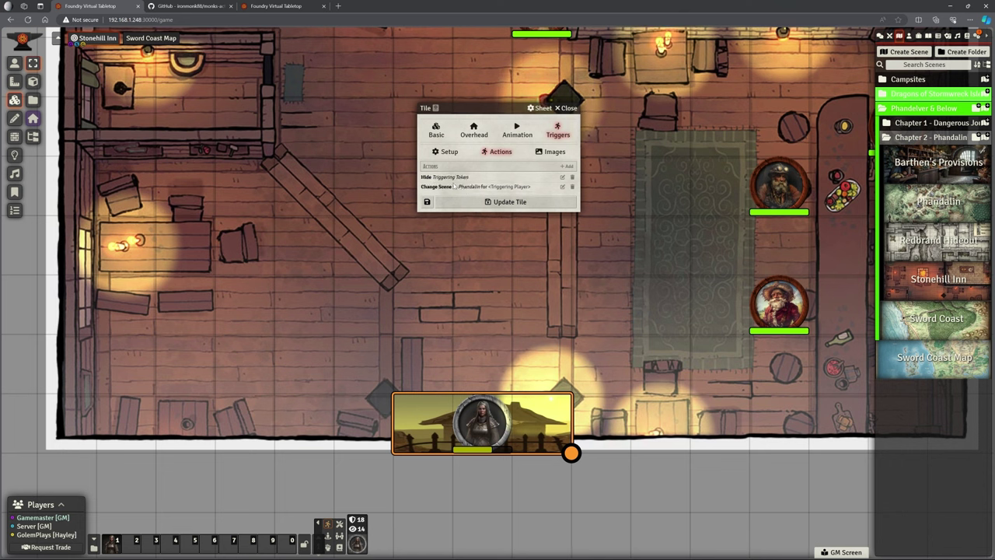
click(496, 203)
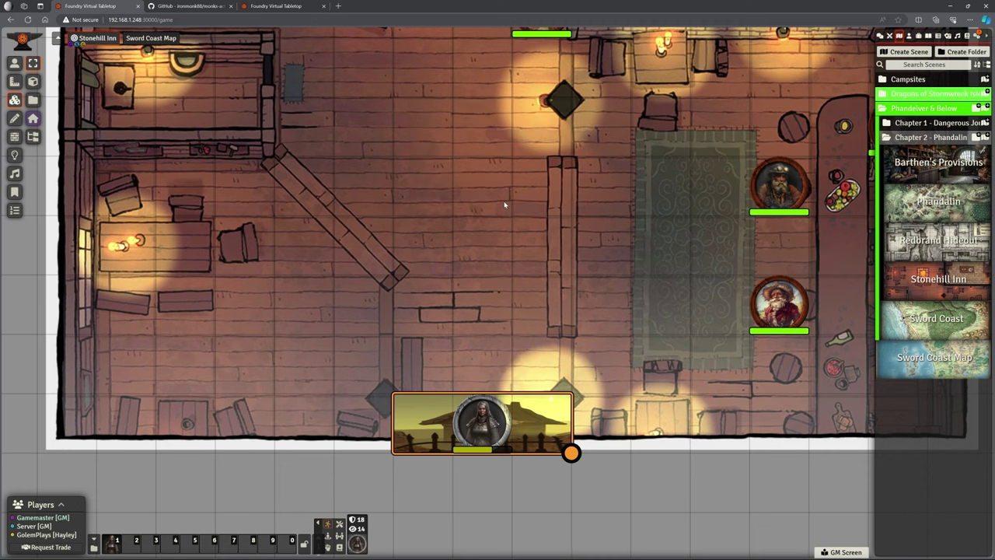
- In the player's tab, move the token off the inn's doorway tile and back onto it to trigger the actions
click(278, 6)
drag(495, 294, 498, 255)
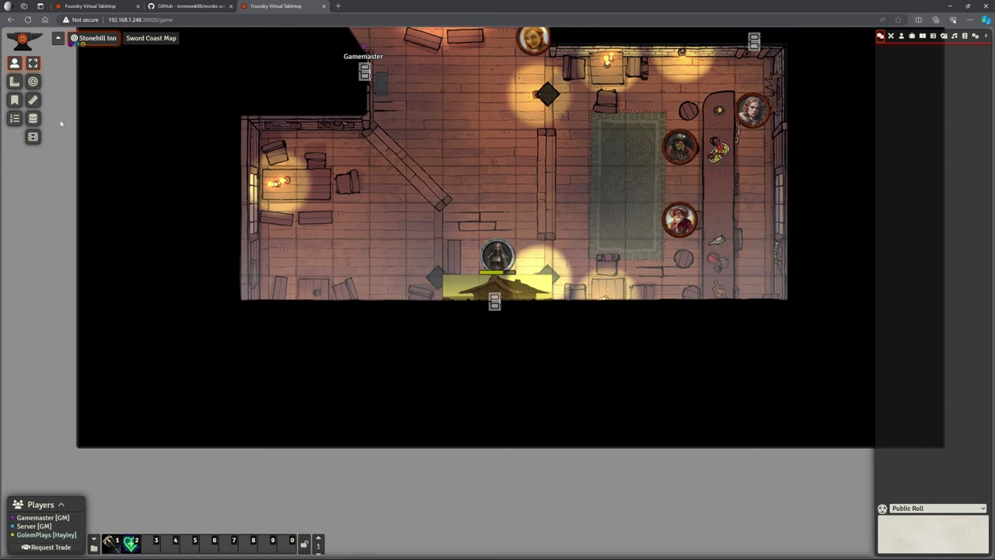
drag(497, 255, 497, 288)
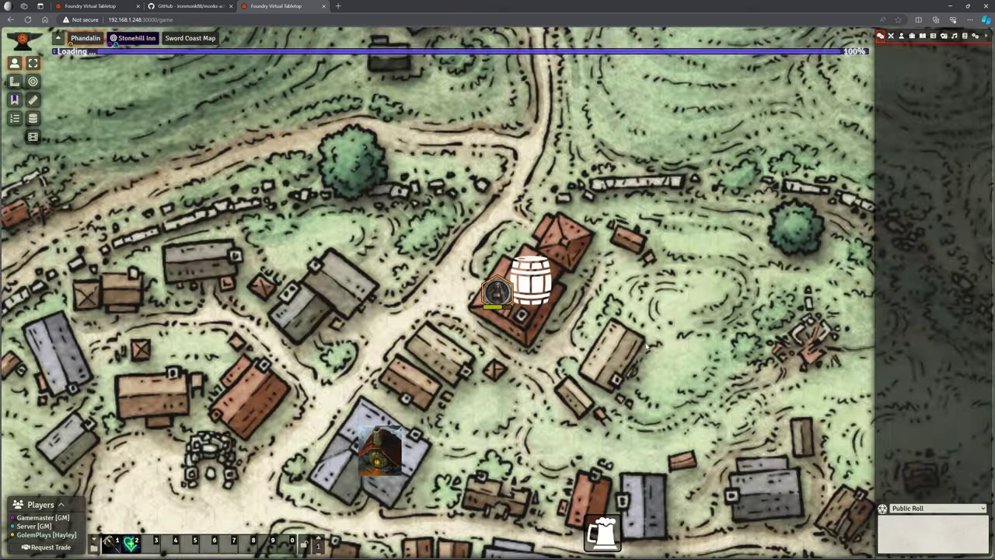
- Return to the Gamemaster's tab and check the player token's visibility on the inn's doorway tile with the token controls
click(89, 6)
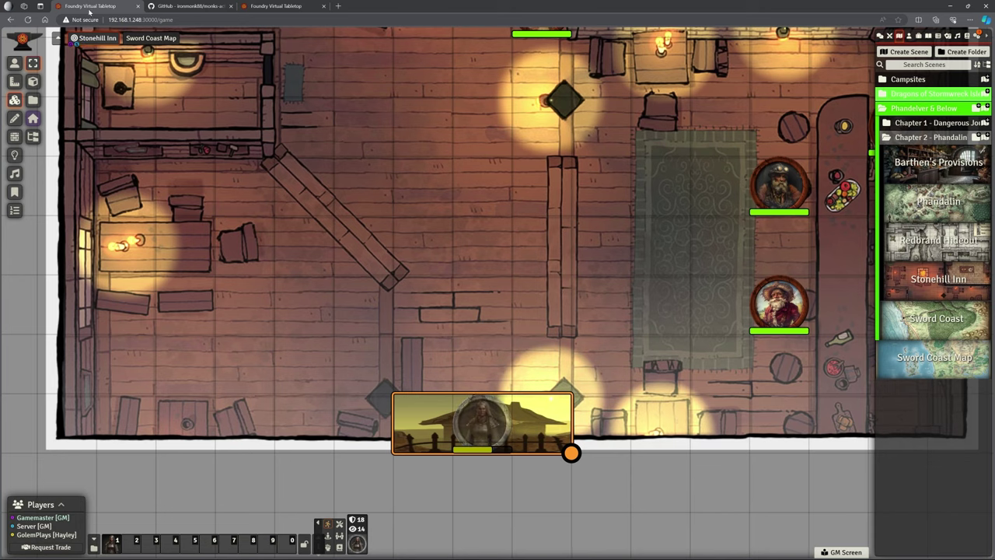
drag(470, 425, 478, 406)
click(14, 62)
right_click(490, 305)
right_click(489, 300)
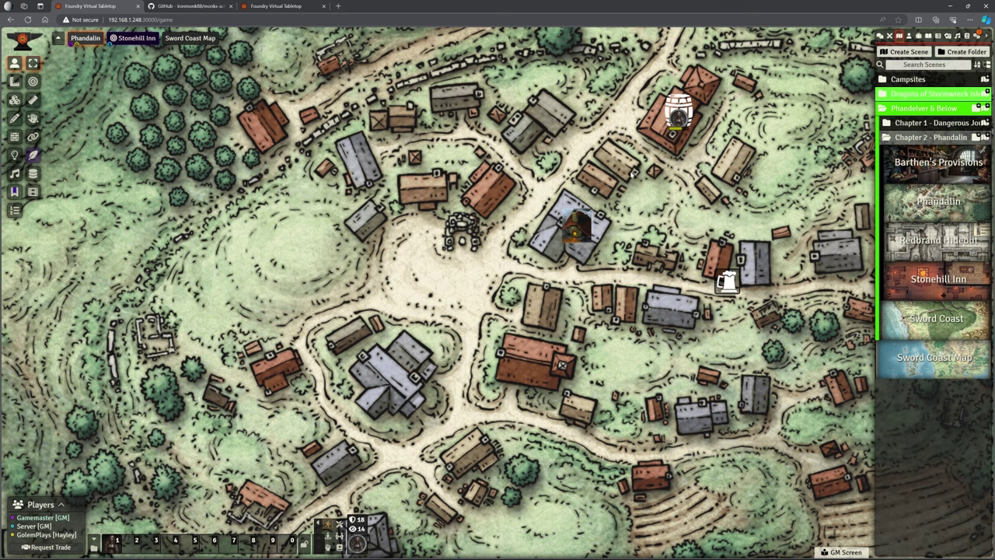
- View the Stonehill Inn scene again and examine the player token on the doorway tile
right_click(933, 284)
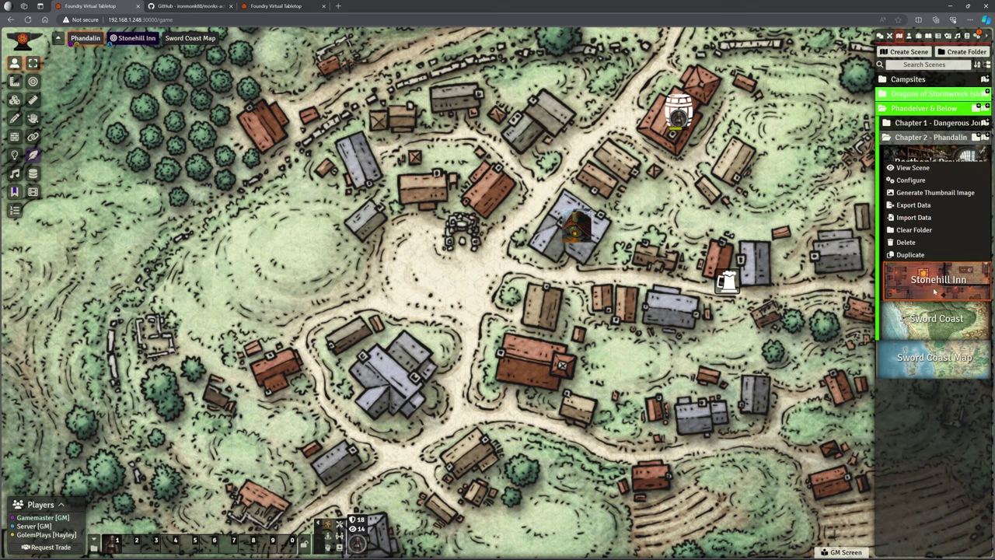
click(913, 167)
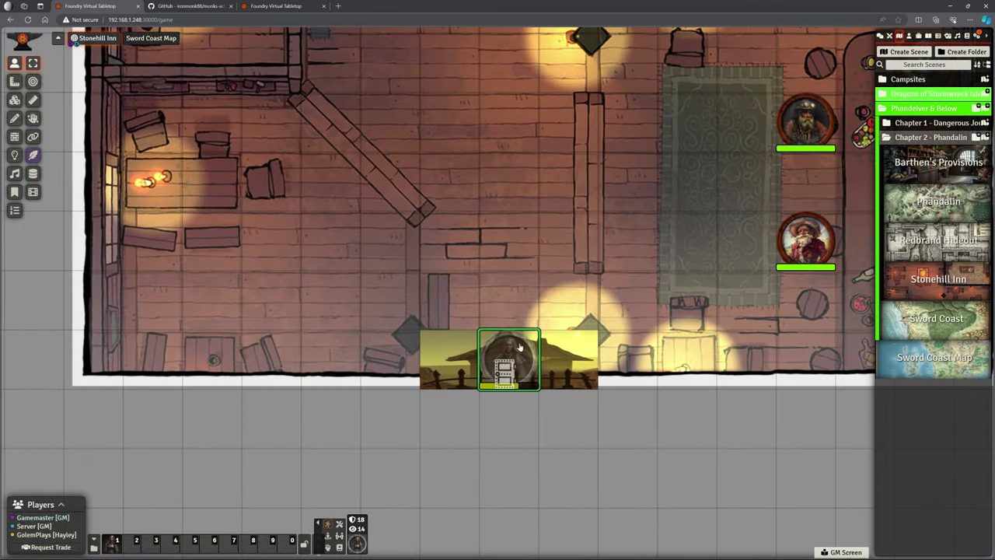
click(522, 353)
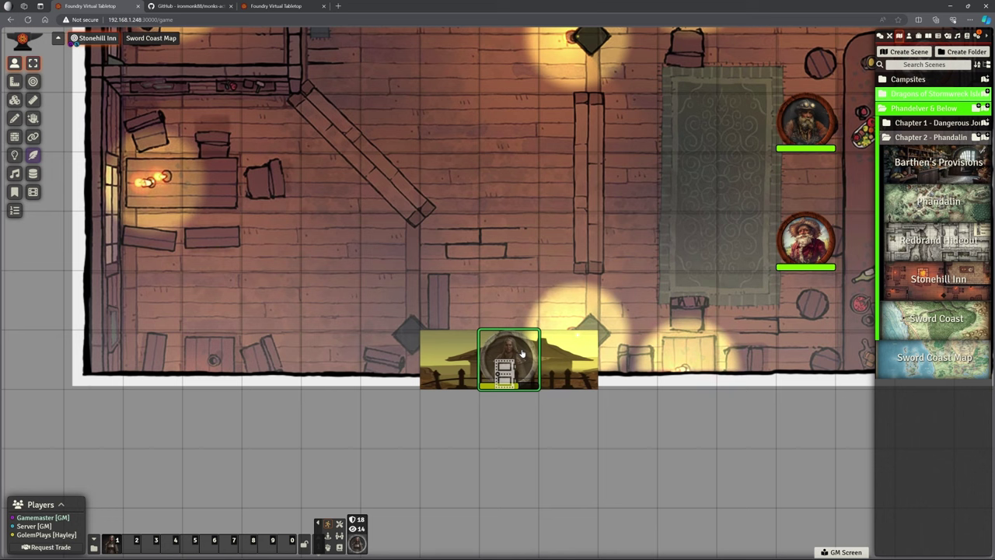
click(396, 276)
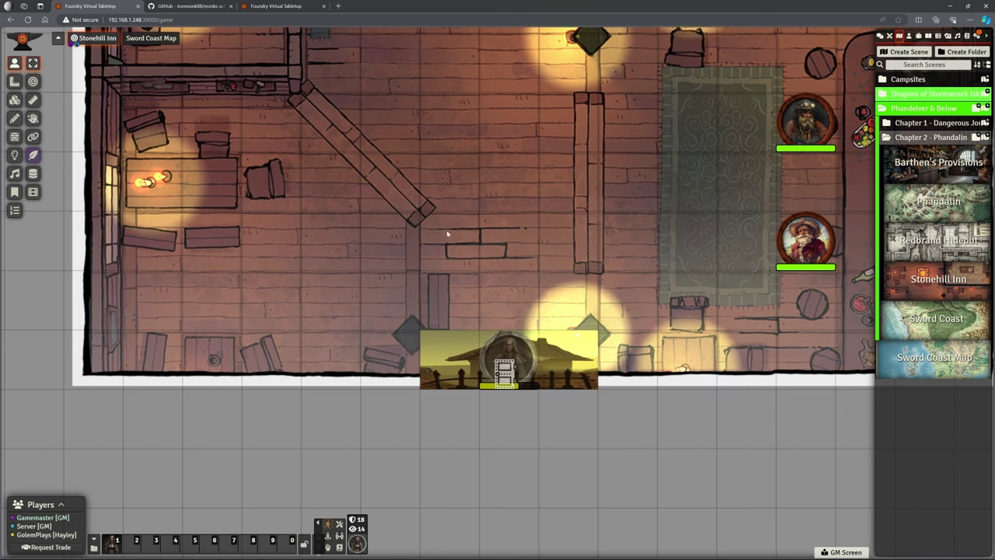
- In the player's tab, move the token onto the barrel-marked building, and open and close the token's HUD inside the shop
click(282, 5)
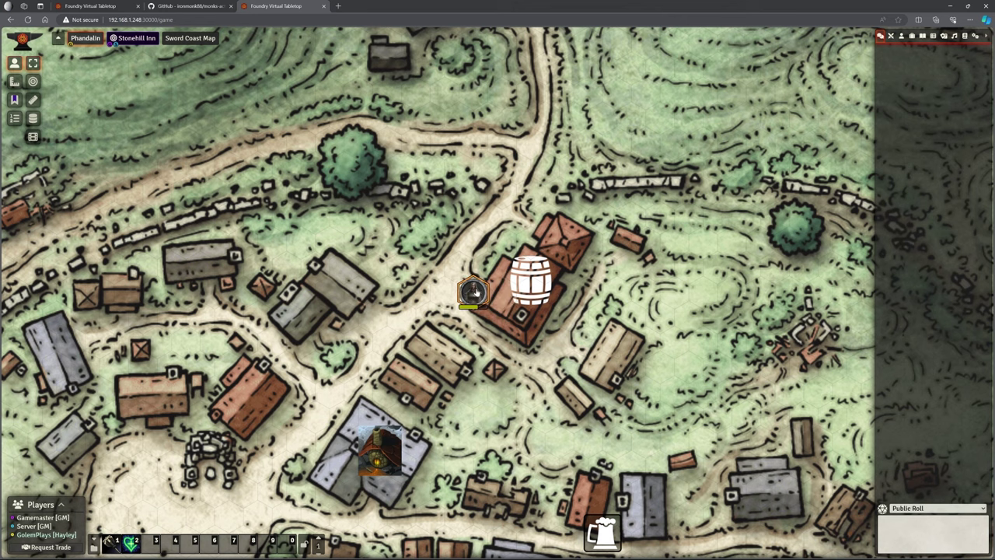
drag(498, 291, 519, 286)
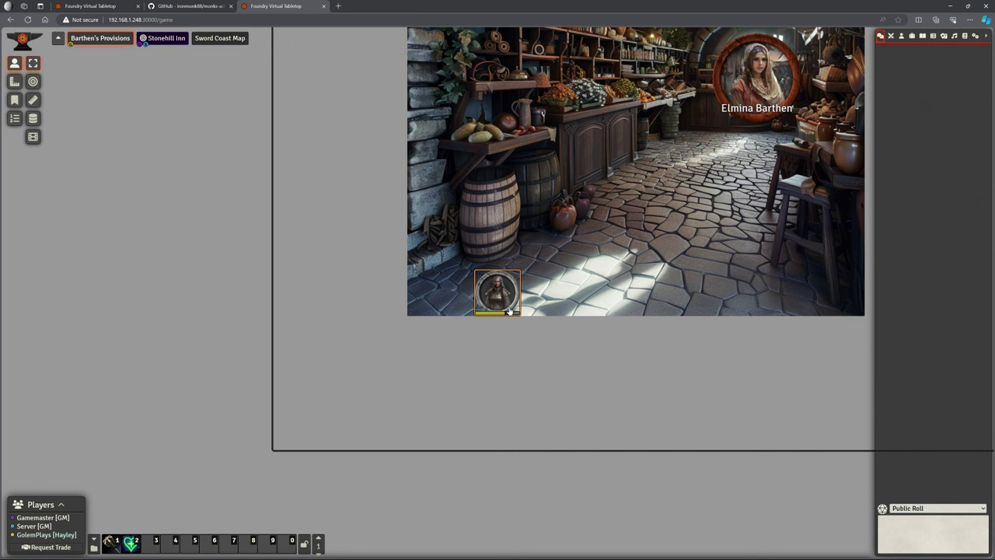
right_click(493, 288)
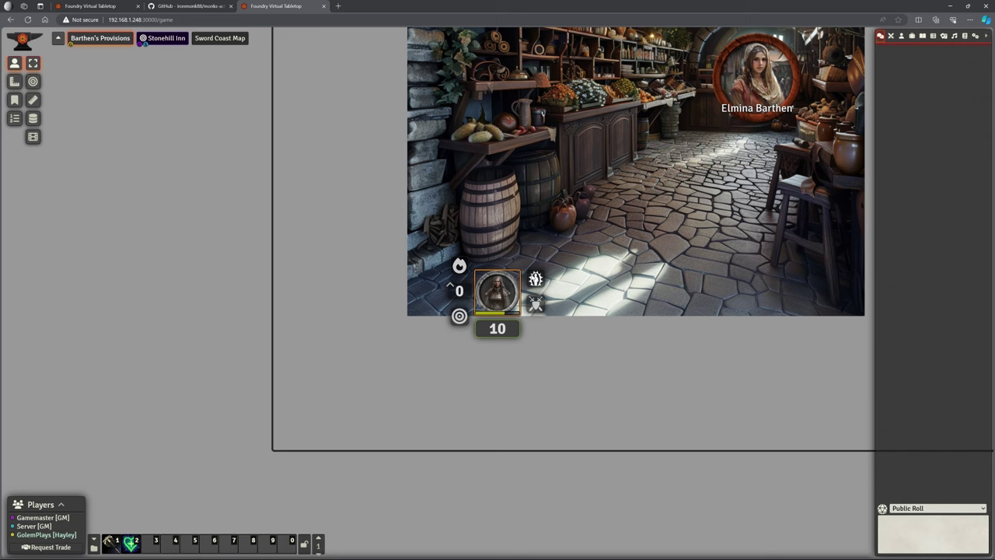
click(504, 293)
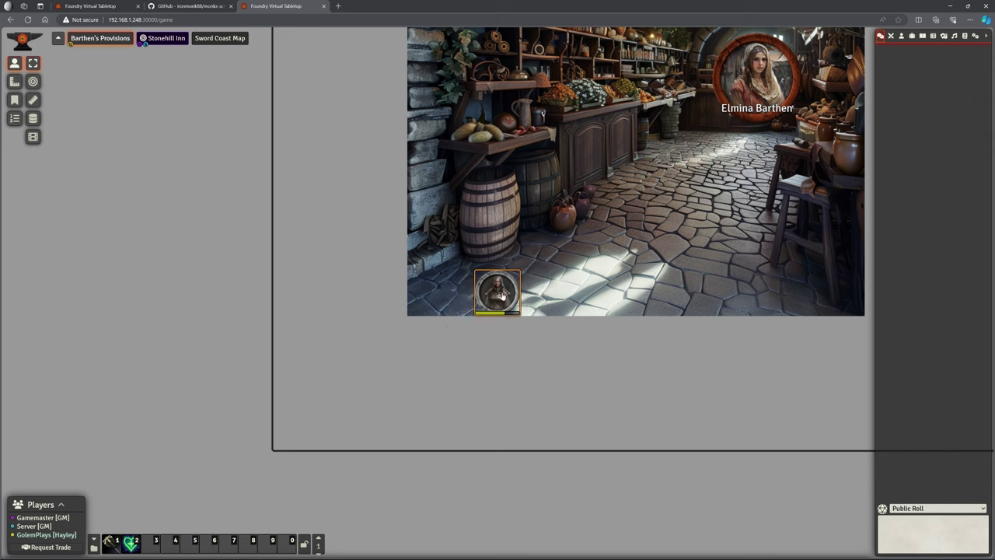
- Return to the Gamemaster's tab and activate the Barthen's Provisions scene
key(ctrl+1)
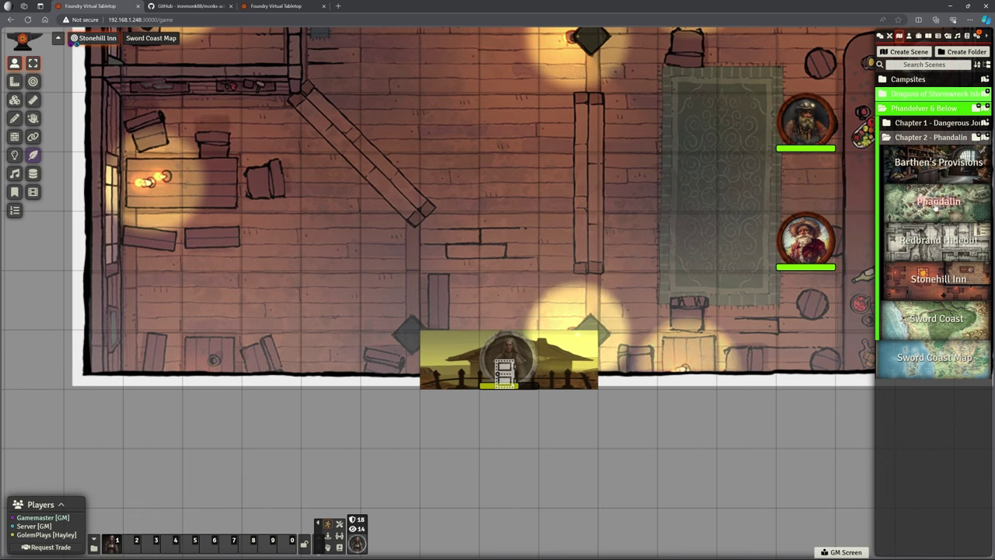
right_click(916, 174)
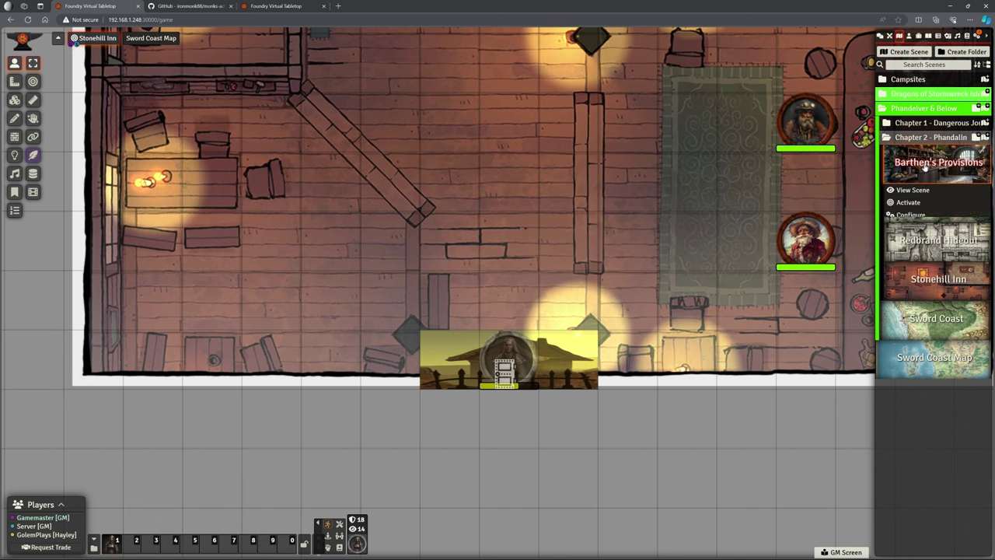
click(906, 201)
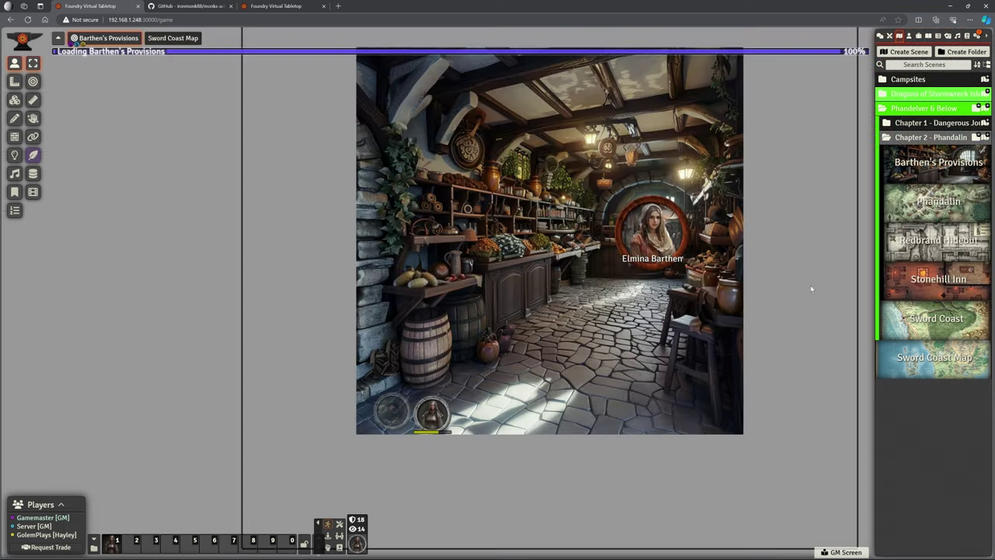
- Hide the player token inside the shop, and check its visibility in the player's tab
right_click(434, 418)
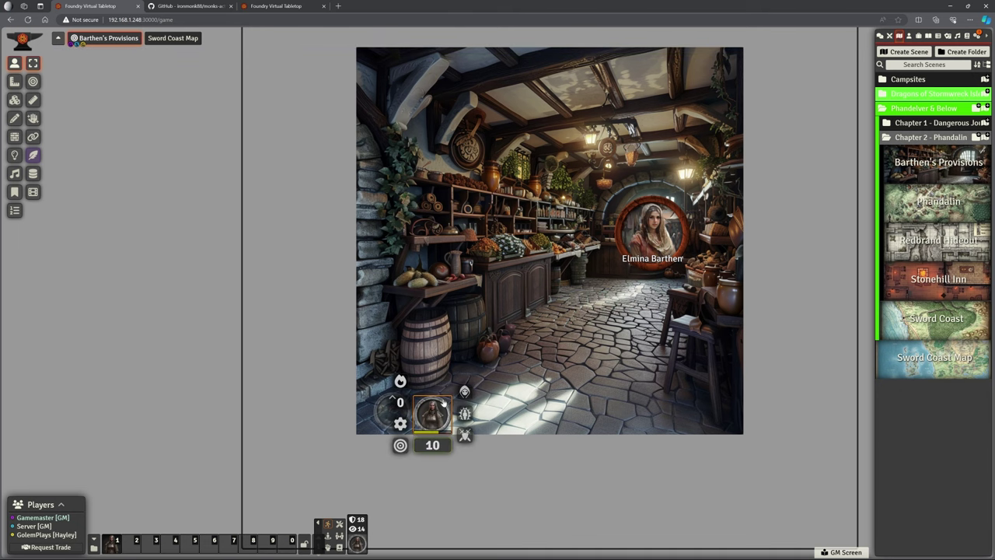
right_click(544, 383)
click(273, 6)
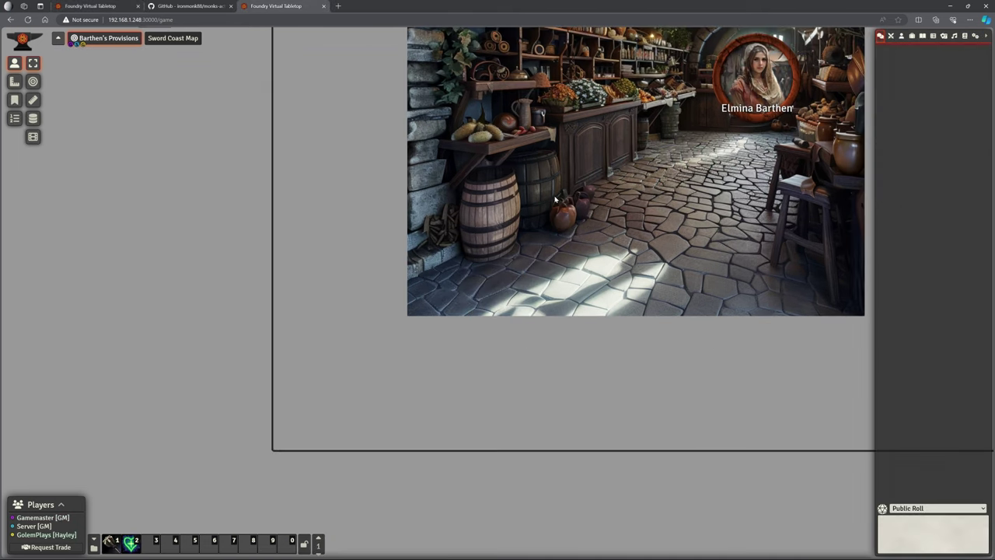
- Activate the Phandalin scene from the Gamemaster's tab
click(80, 6)
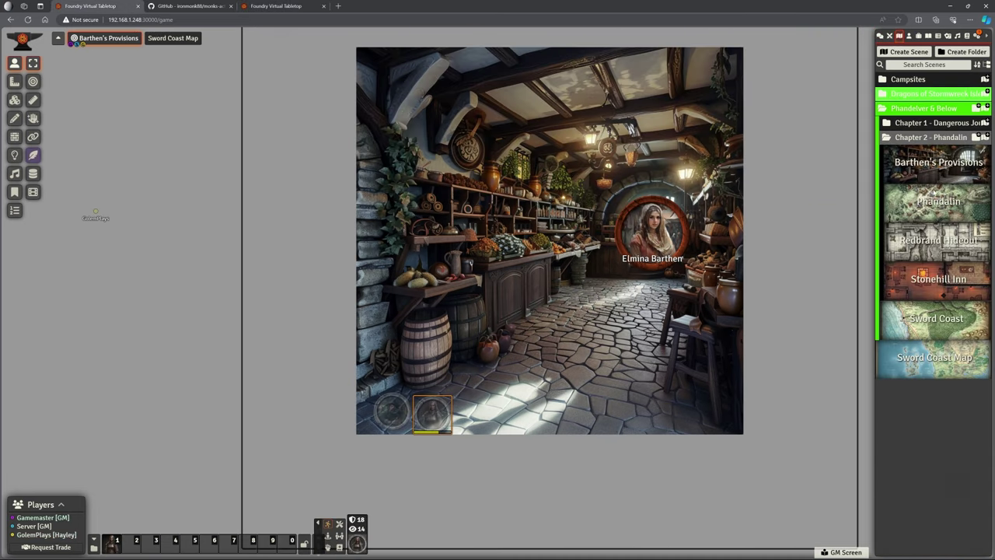
right_click(938, 203)
click(908, 240)
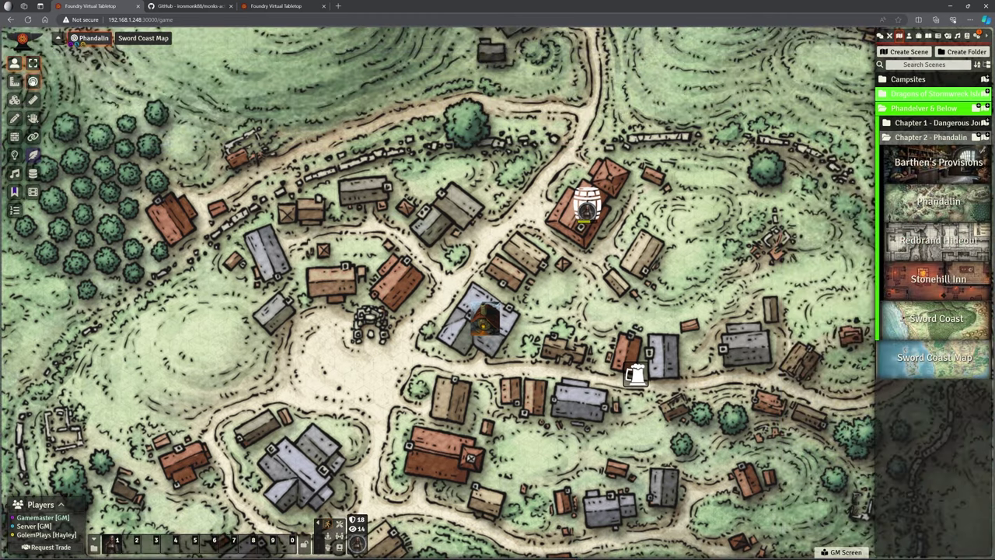
- Open the barrel tile's configuration on the Phandalin map and show its trigger actions
click(14, 99)
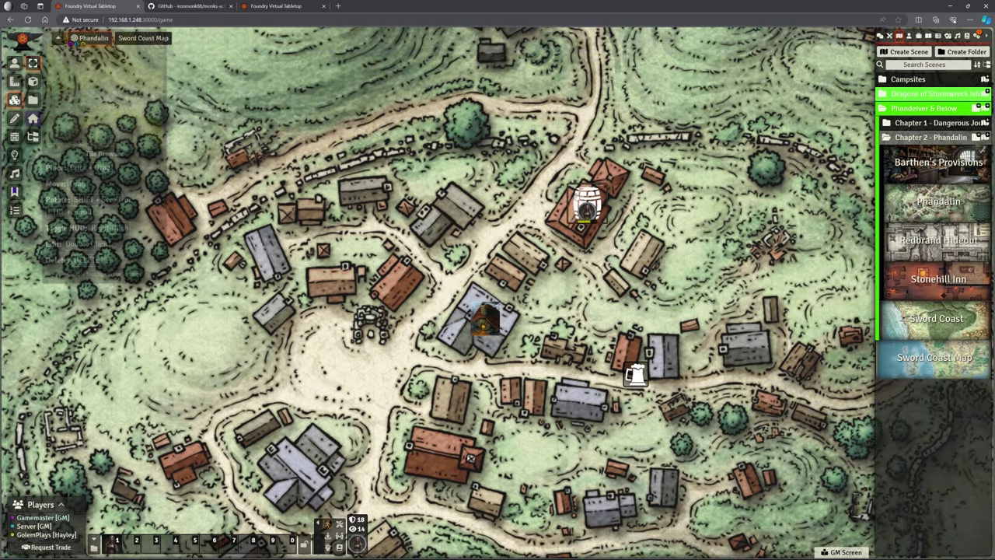
double_click(578, 196)
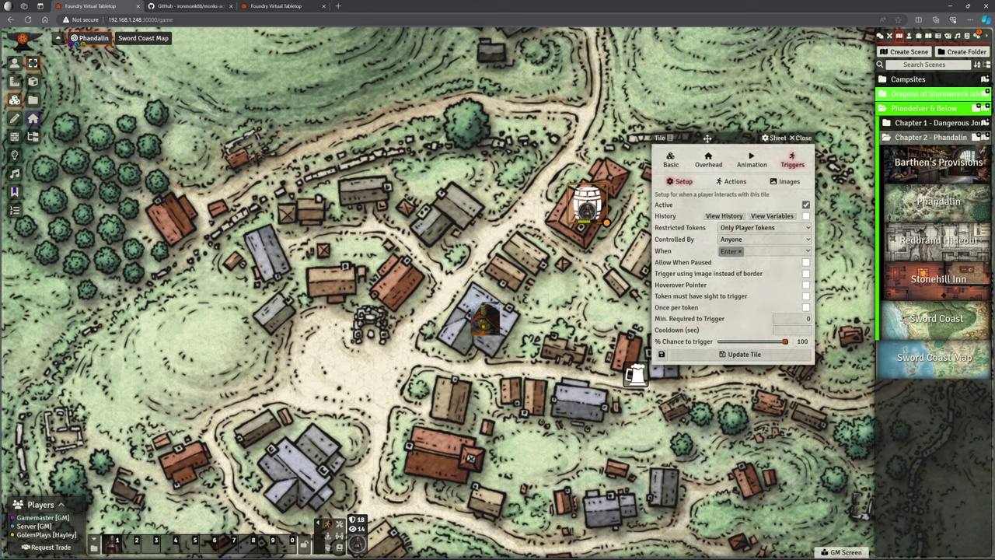
drag(705, 140, 710, 169)
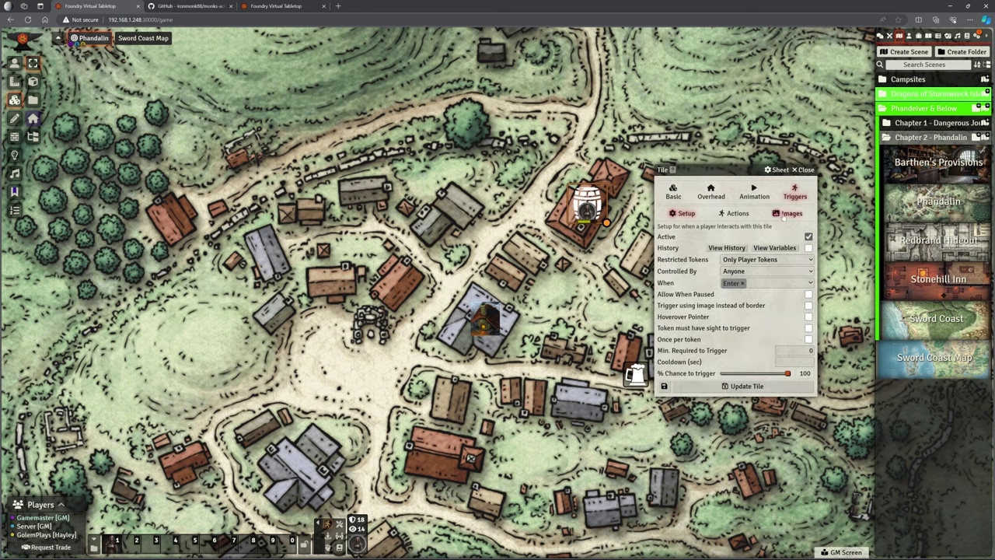
click(736, 213)
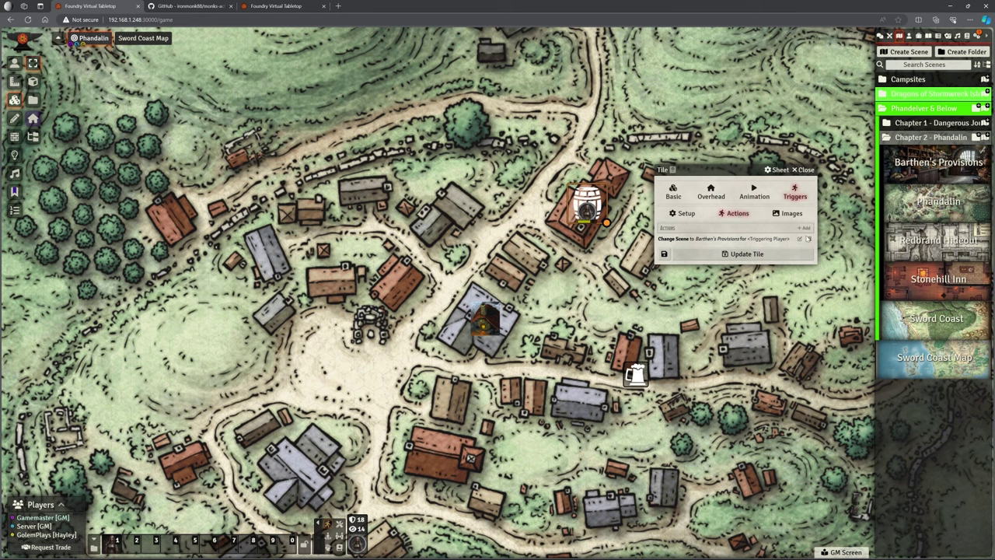
- Add a Show/Hide action for the Triggering Token with the state Show to the barrel tile, and update the tile
click(805, 228)
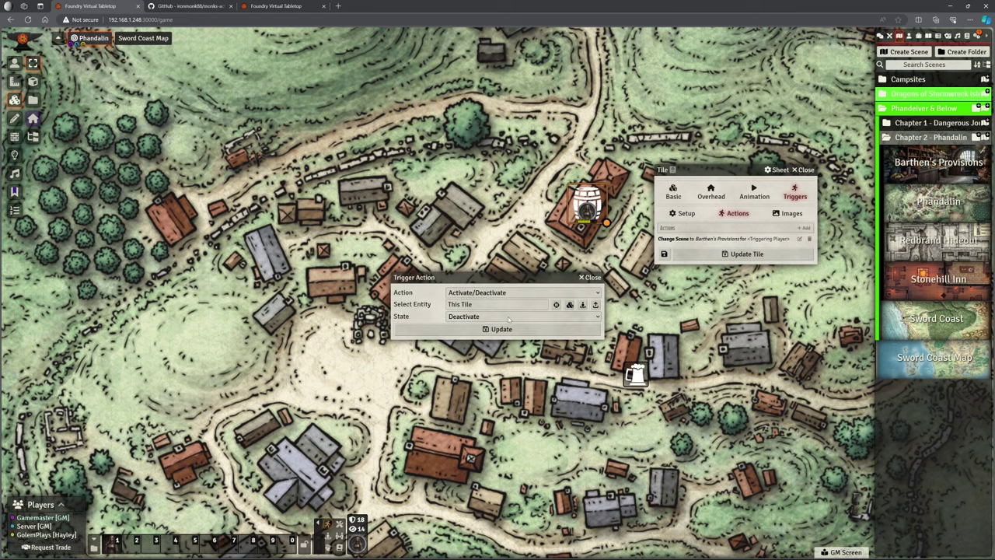
click(485, 293)
scroll(506, 355, down, 5)
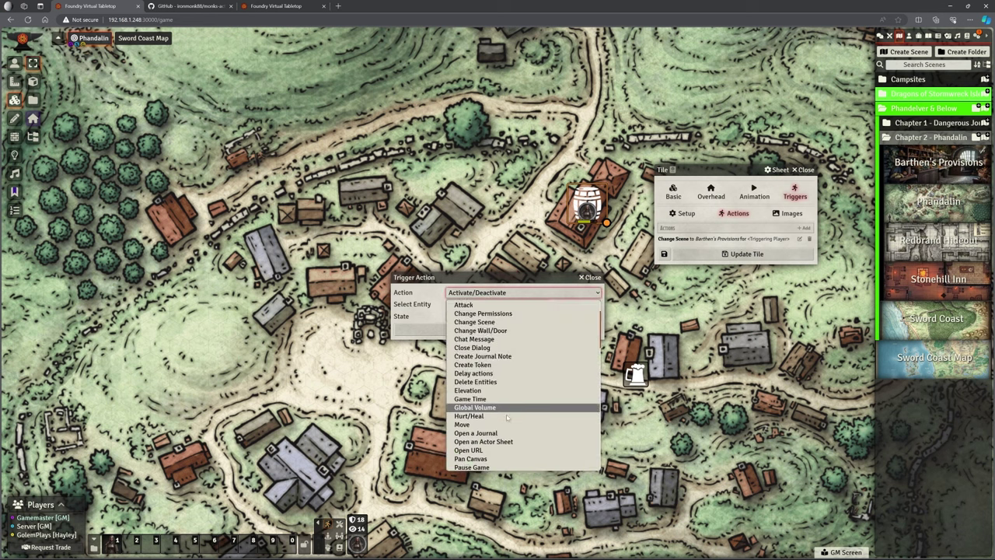
scroll(505, 355, down, 3)
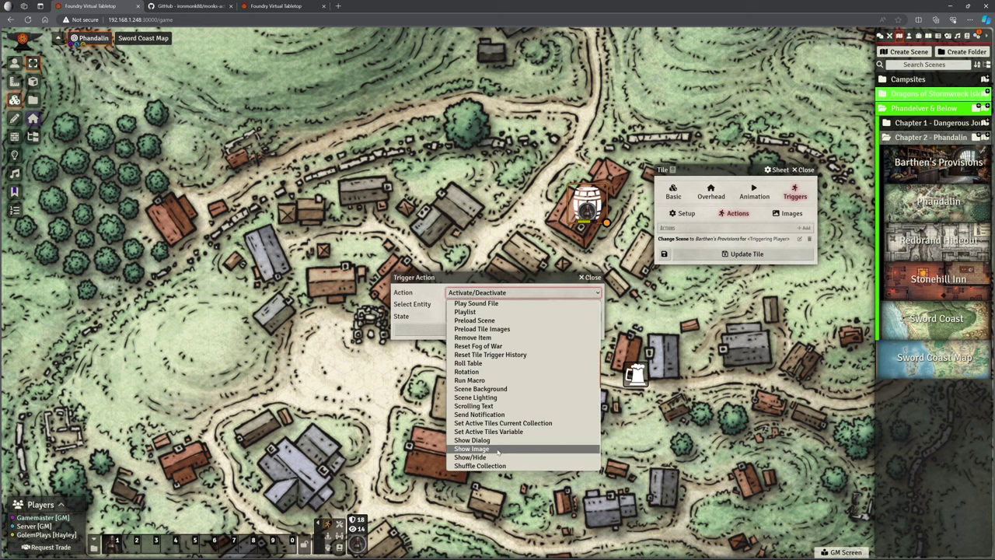
click(492, 457)
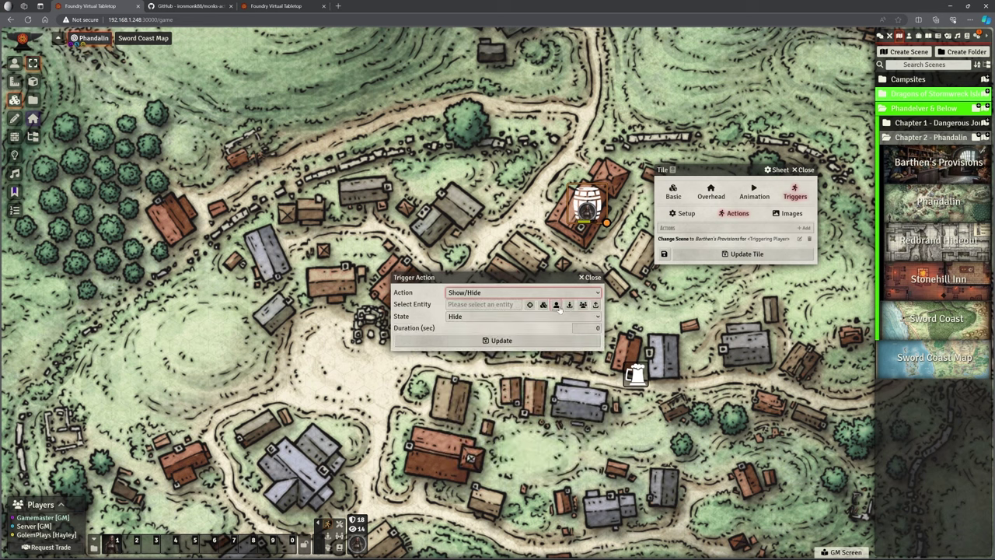
click(556, 304)
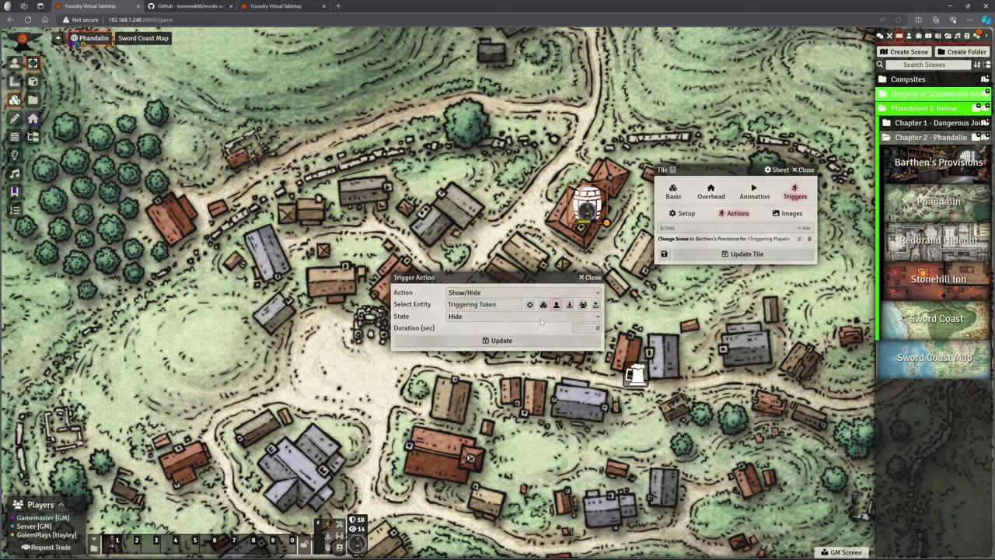
click(545, 317)
click(512, 328)
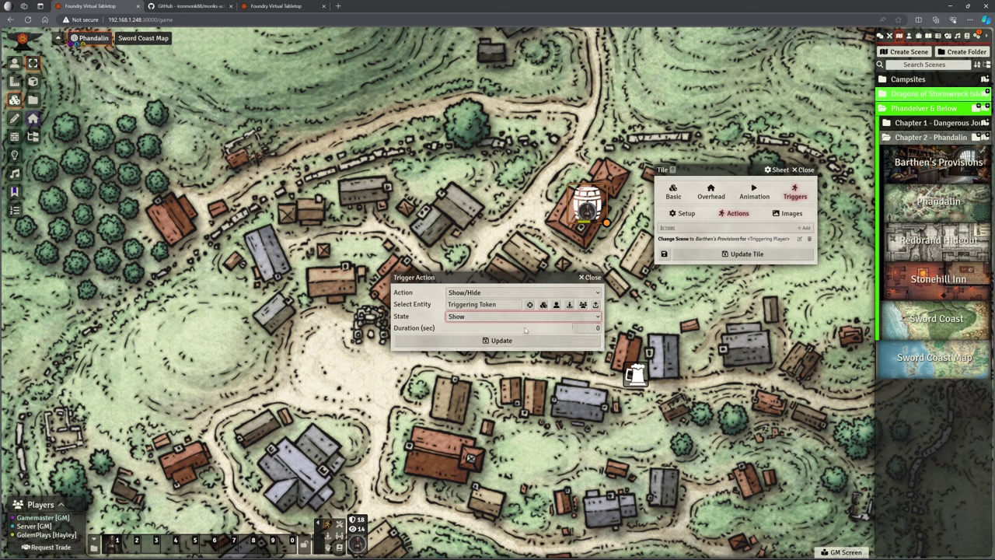
click(501, 340)
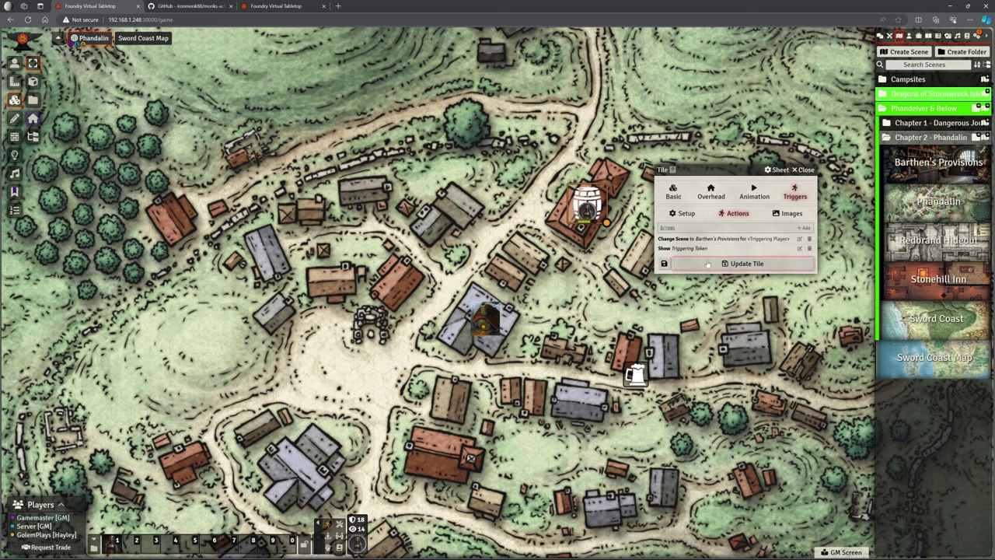
click(707, 264)
- In the player's tab, move the token off the barrel tile onto the adjacent road, and return to the Gamemaster's tab
click(271, 5)
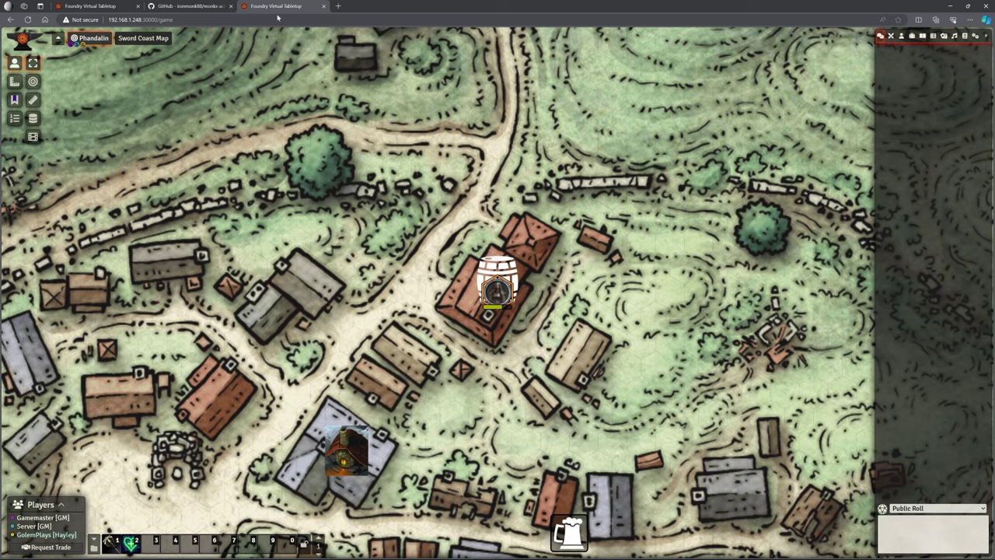
drag(492, 294, 440, 293)
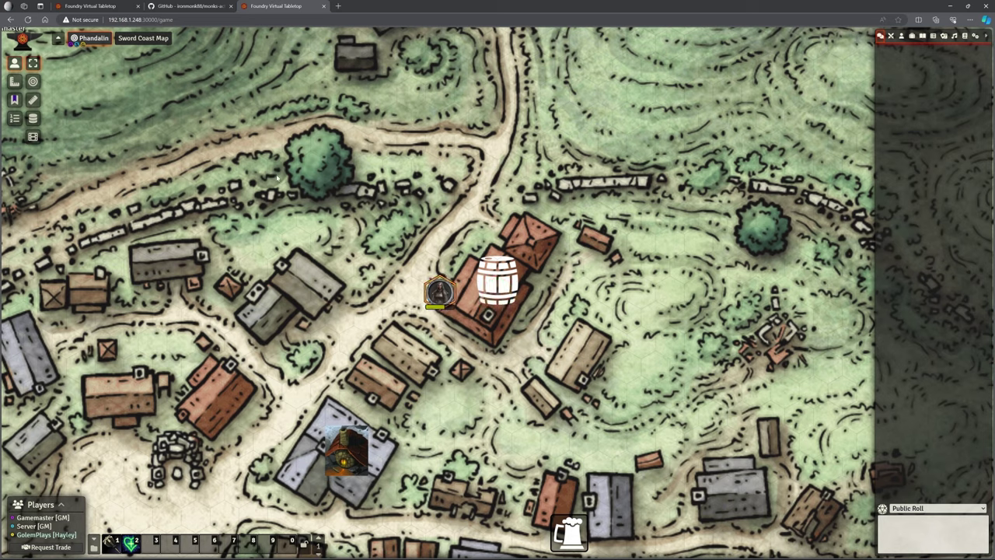
click(99, 5)
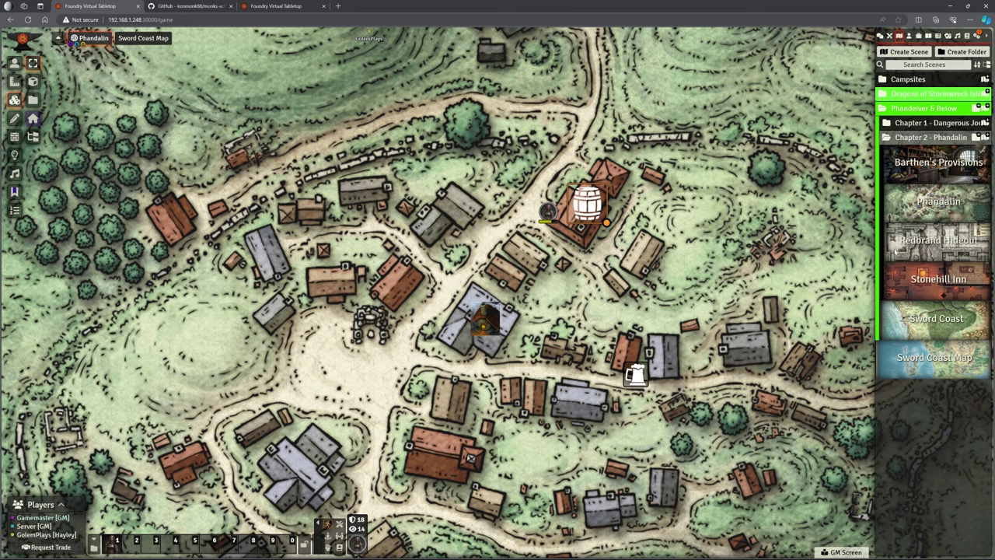
- Activate Barthen's Provisions again and check the hidden token's visibility from the player's tab
right_click(902, 171)
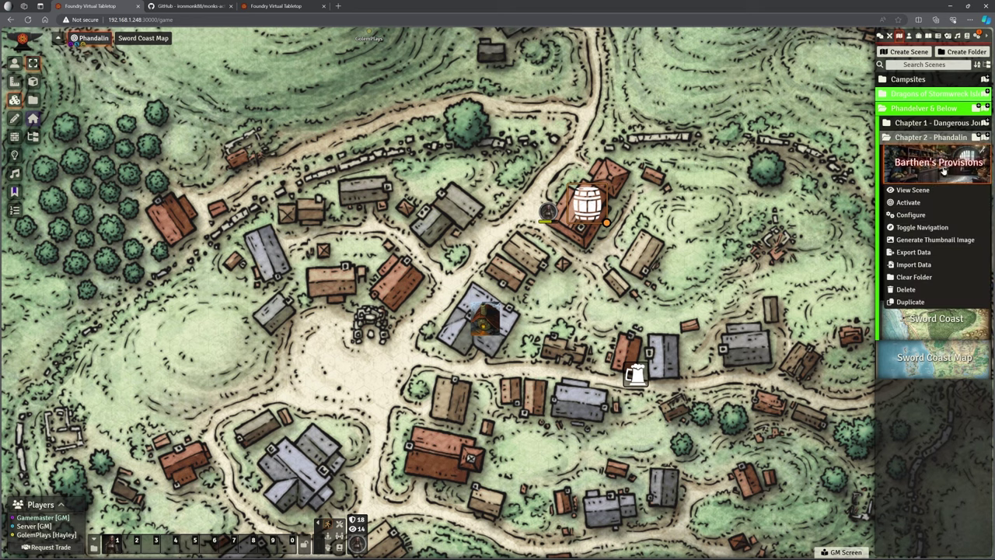
click(908, 202)
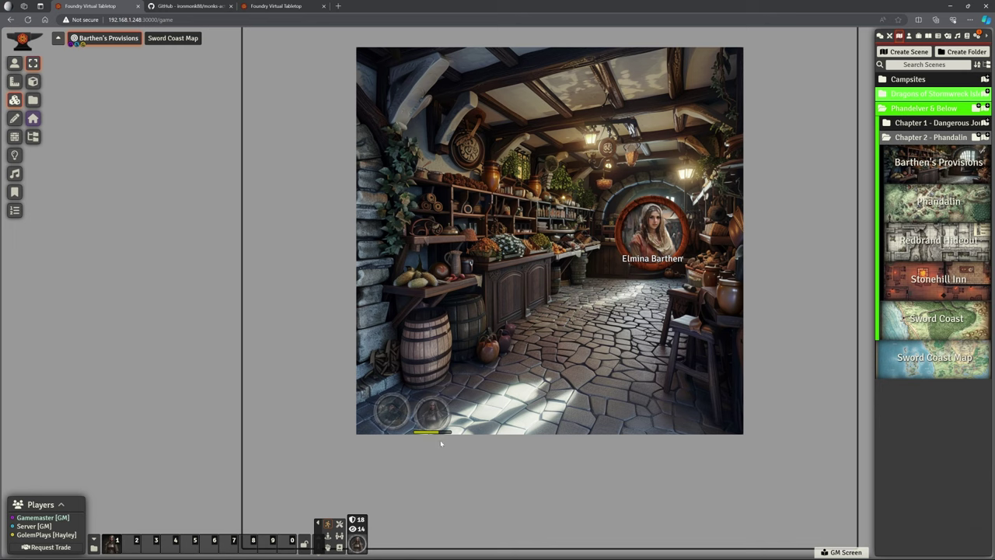
click(269, 6)
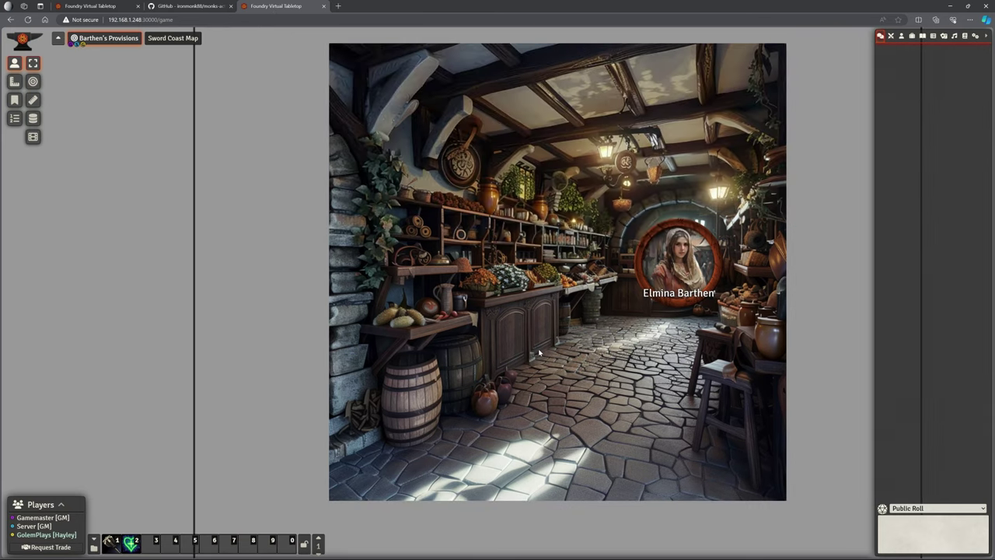
- Reactivate Phandalin as Gamemaster, and move the token farther from the barrel-marked building in the player's tab
click(89, 5)
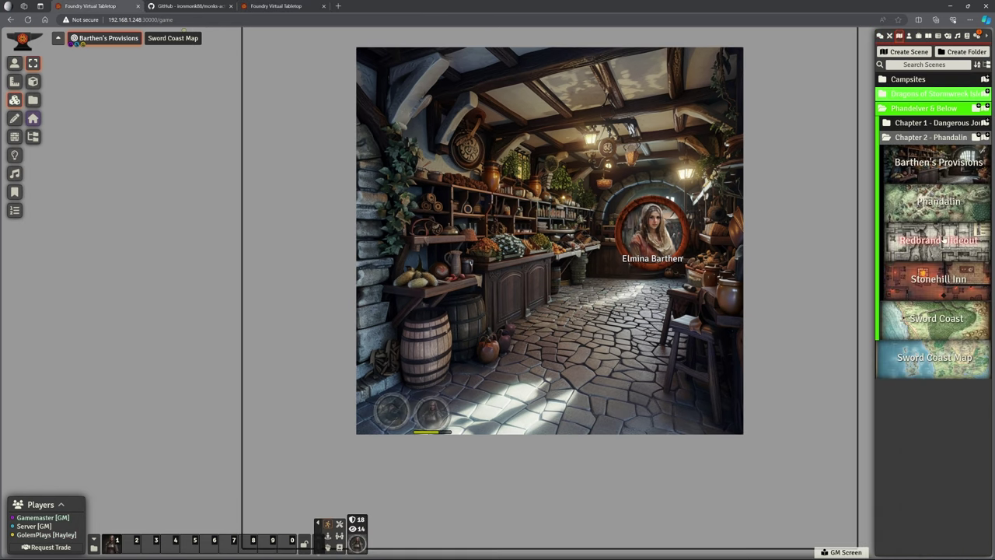
right_click(931, 207)
click(914, 229)
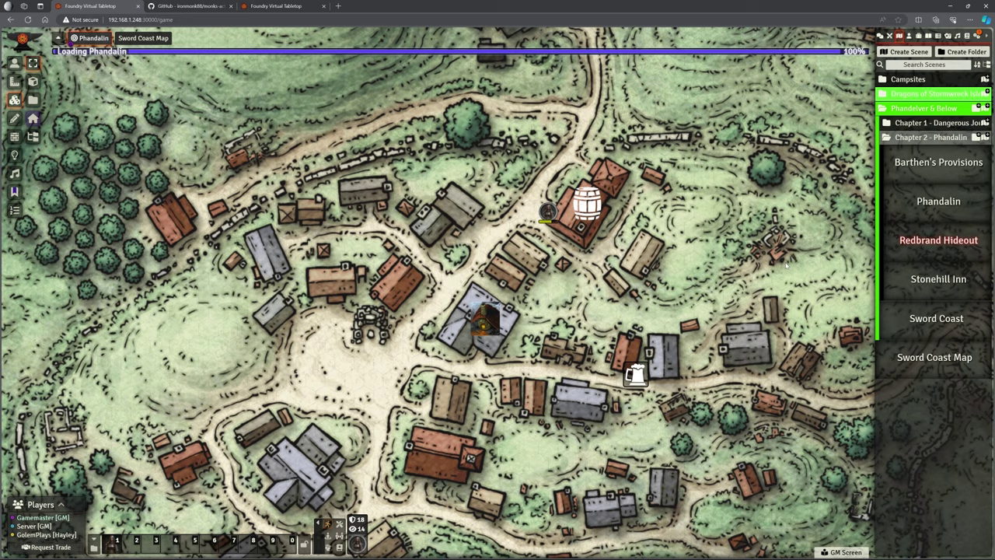
click(271, 7)
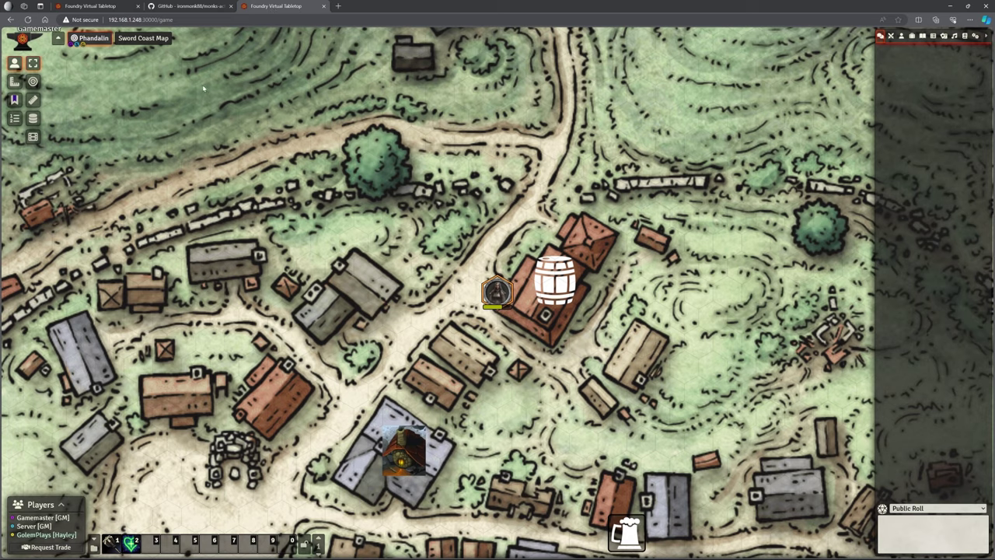
click(101, 4)
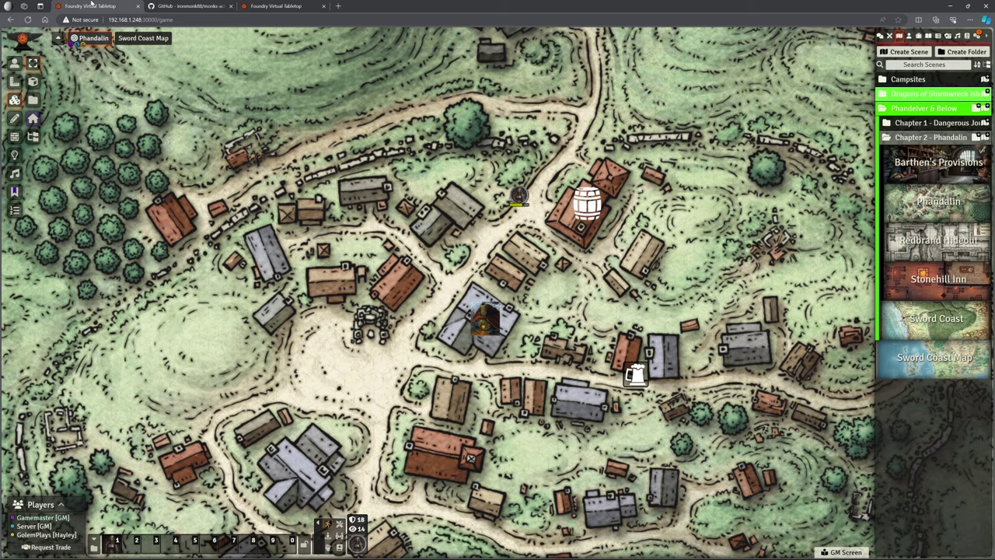
click(276, 6)
scroll(599, 454, up, 5)
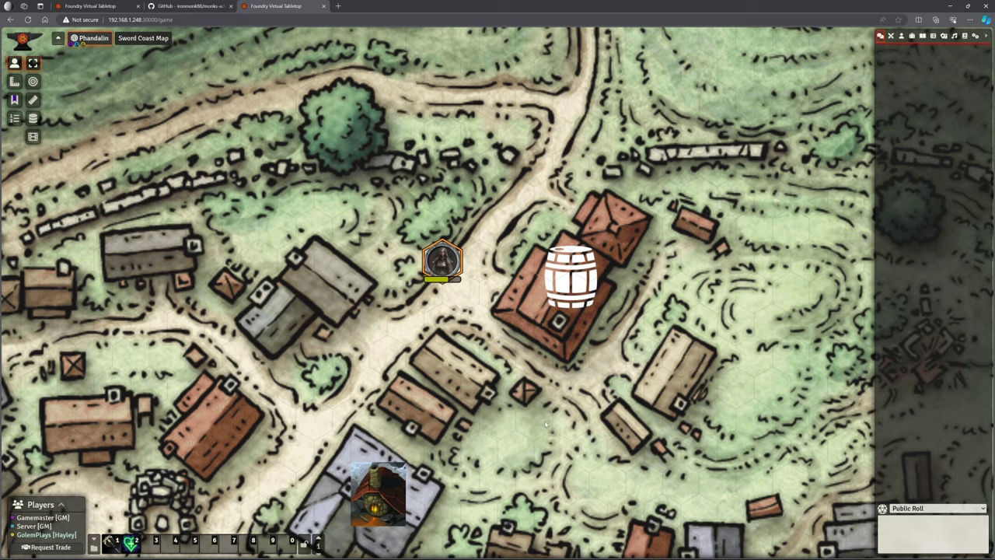
- In the Gamemaster's tab, view the Barthen's Provisions scene while leaving Phandalin active
click(97, 5)
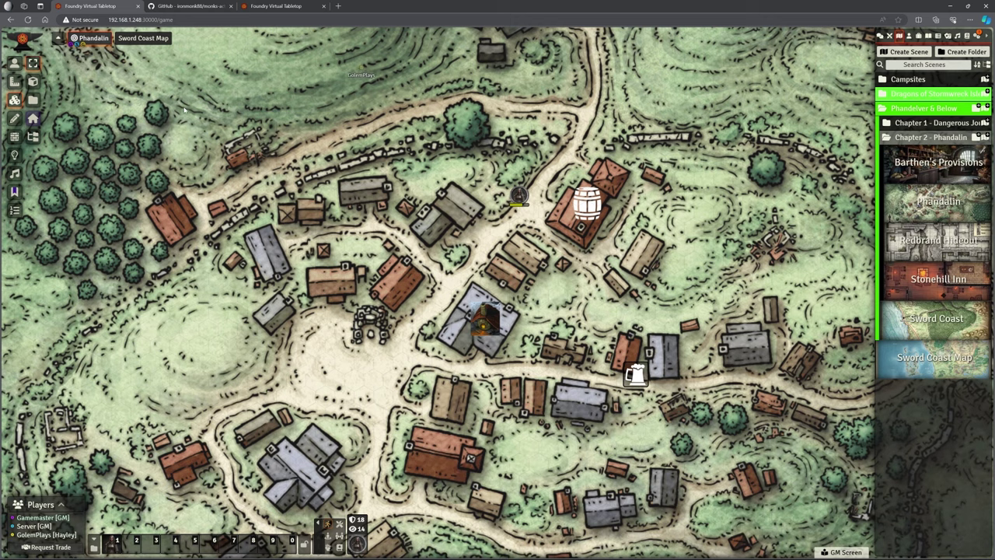
click(933, 286)
click(597, 188)
right_click(927, 168)
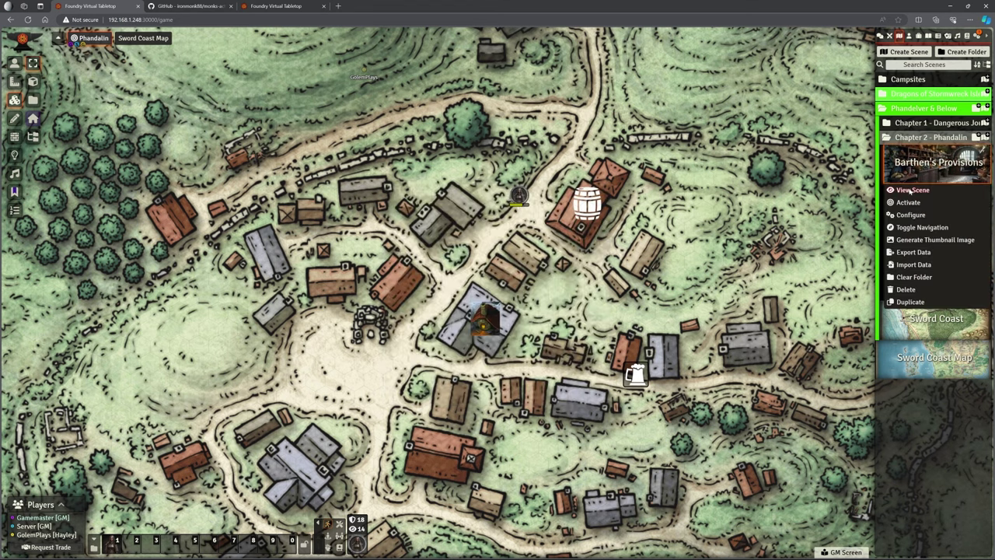
click(913, 190)
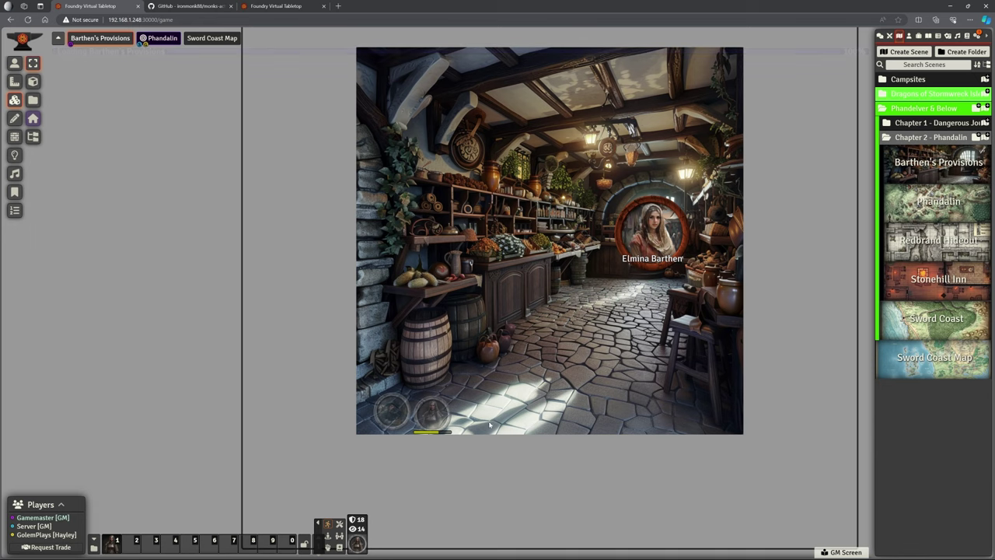
- In the player's tab, move the token onto the barrel tile, and check the shop scene in the Gamemaster's tab
click(276, 9)
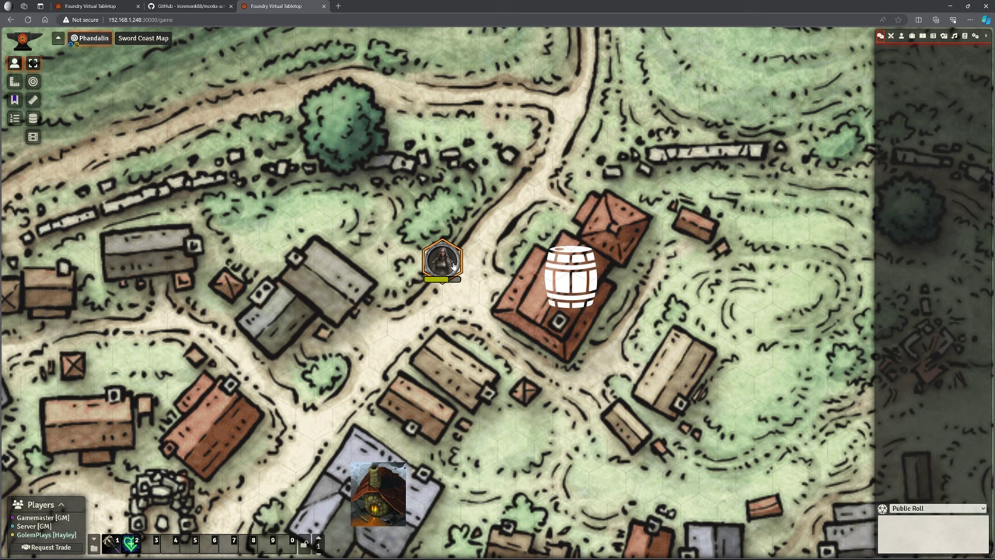
drag(452, 266, 554, 285)
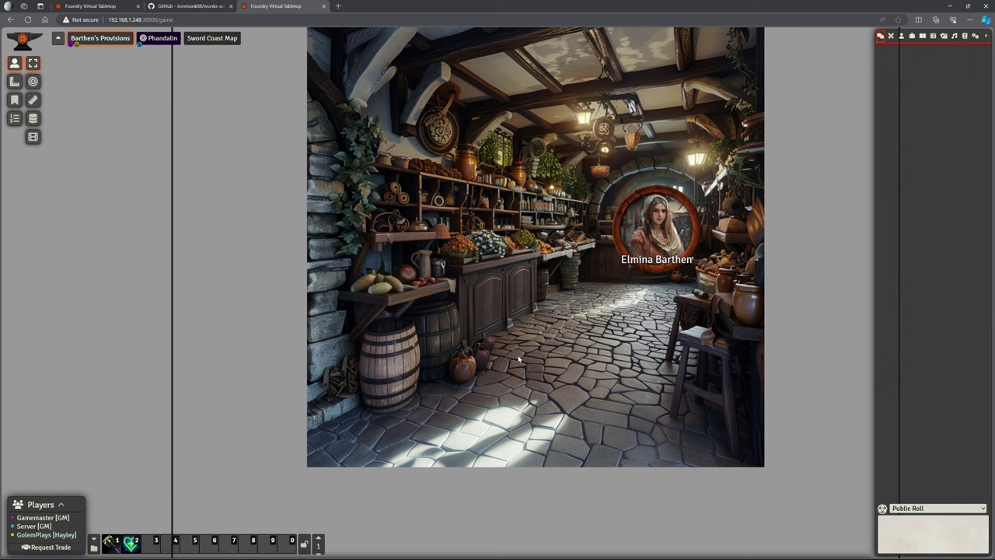
click(87, 5)
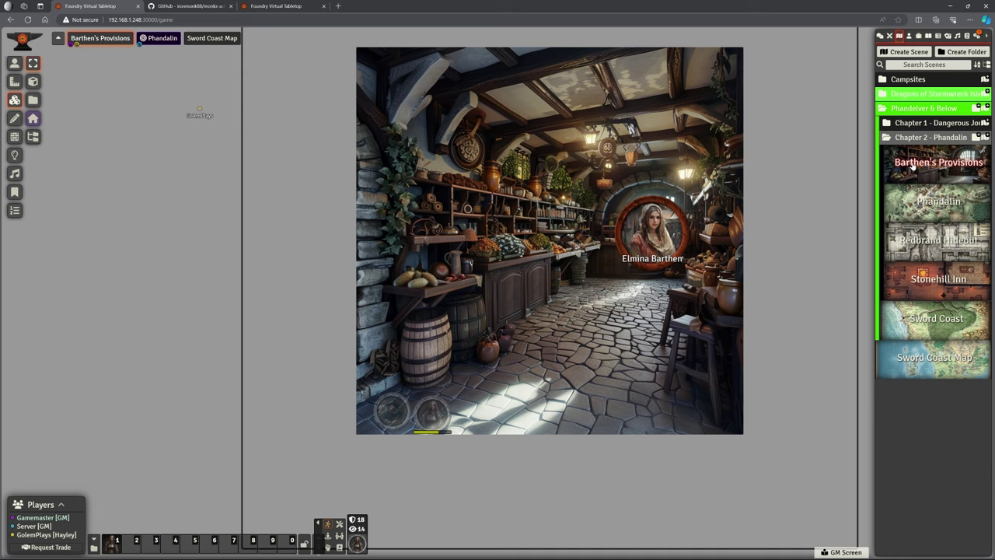
- View the Phandalin scene as Gamemaster, and move the token off the barrel tile onto the nearby road
right_click(942, 208)
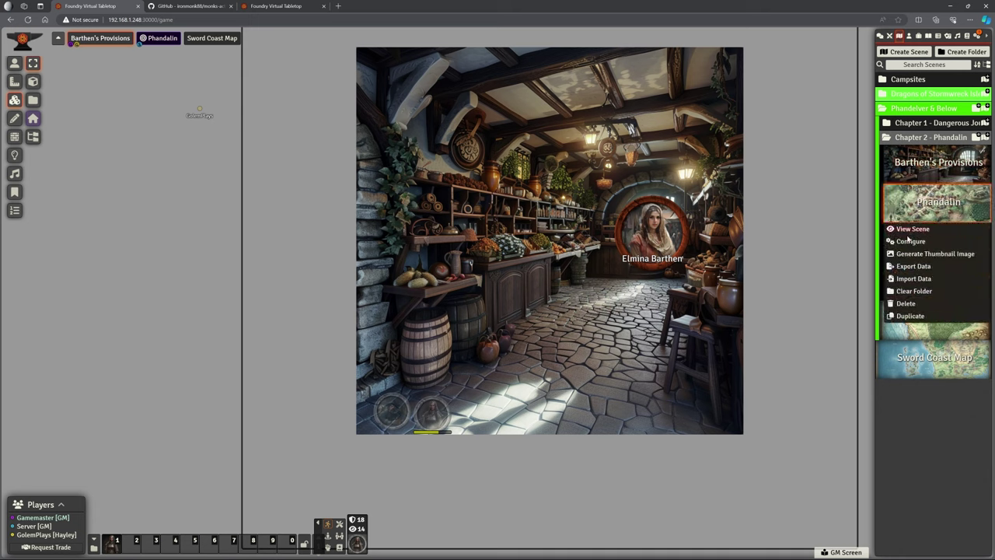
click(911, 228)
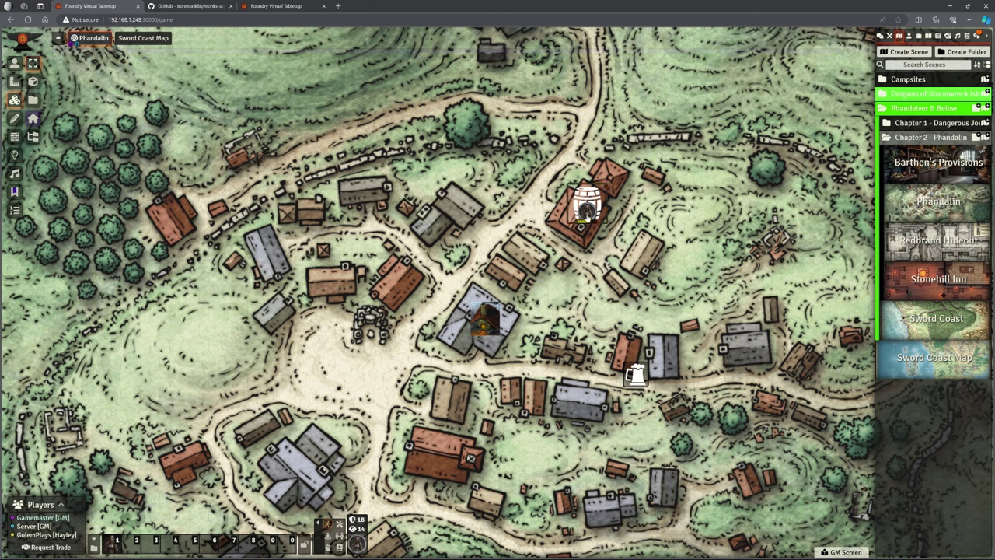
click(587, 206)
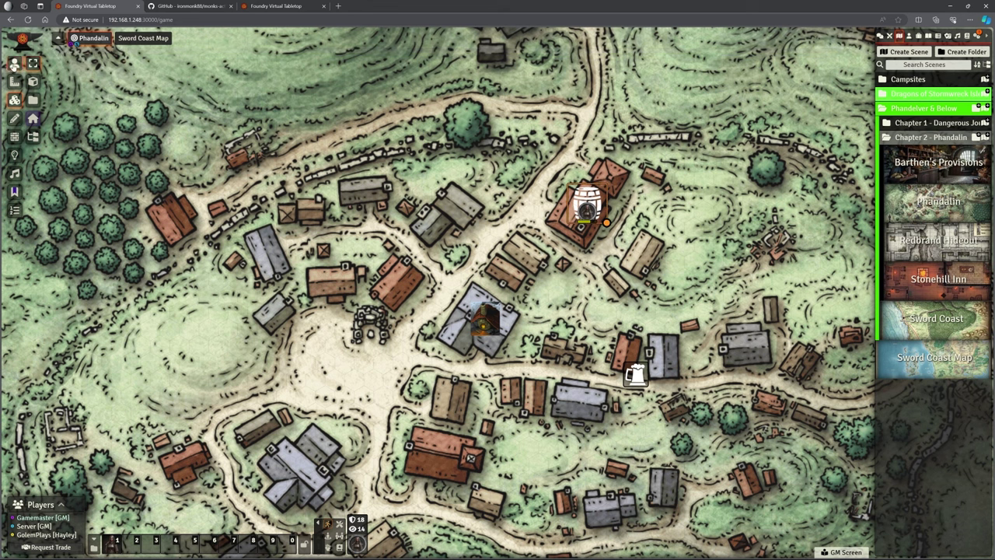
drag(588, 208, 540, 231)
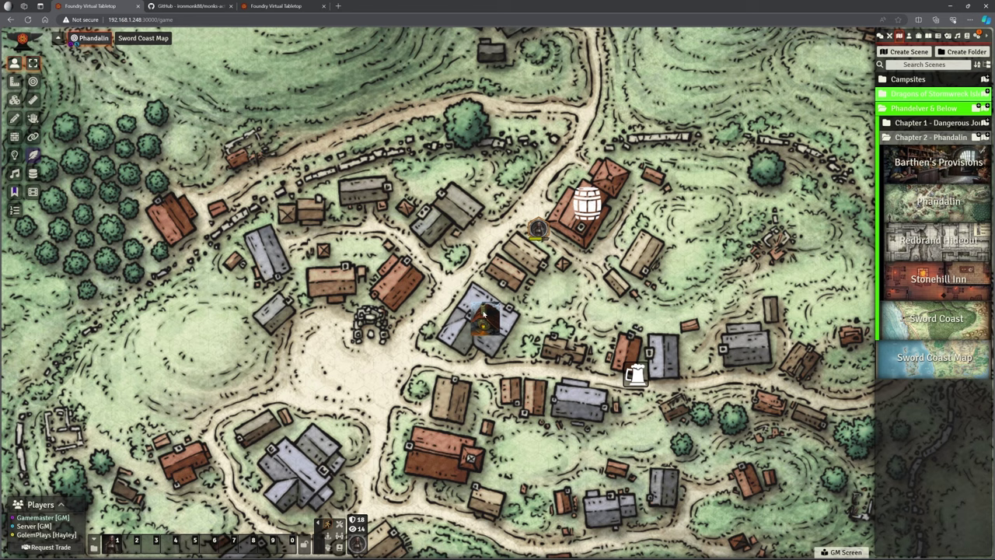
- Test the inn tile by taking the token into Stonehill Inn and back out through its exit tile, then place it on Phandalin's road
drag(538, 230, 441, 296)
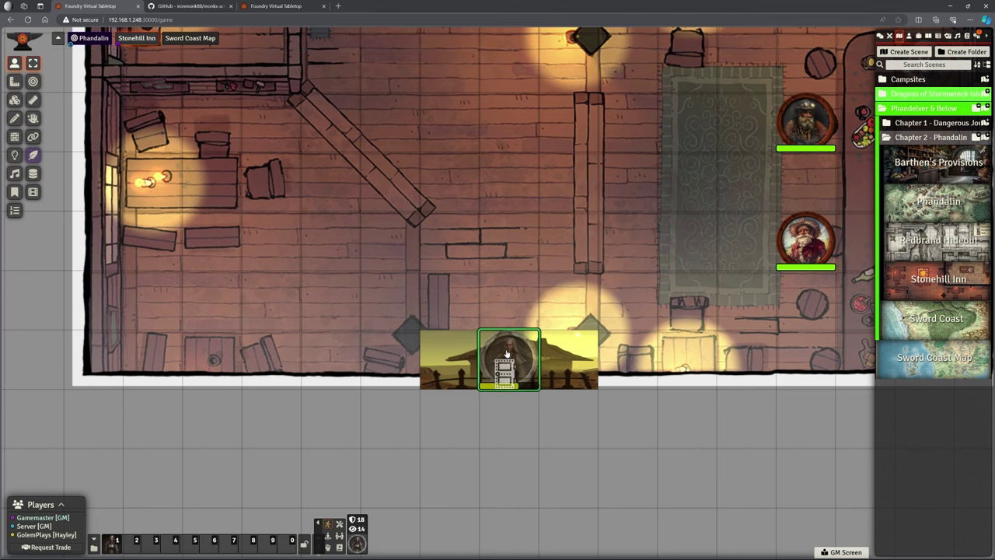
drag(504, 353, 509, 381)
drag(478, 322, 408, 361)
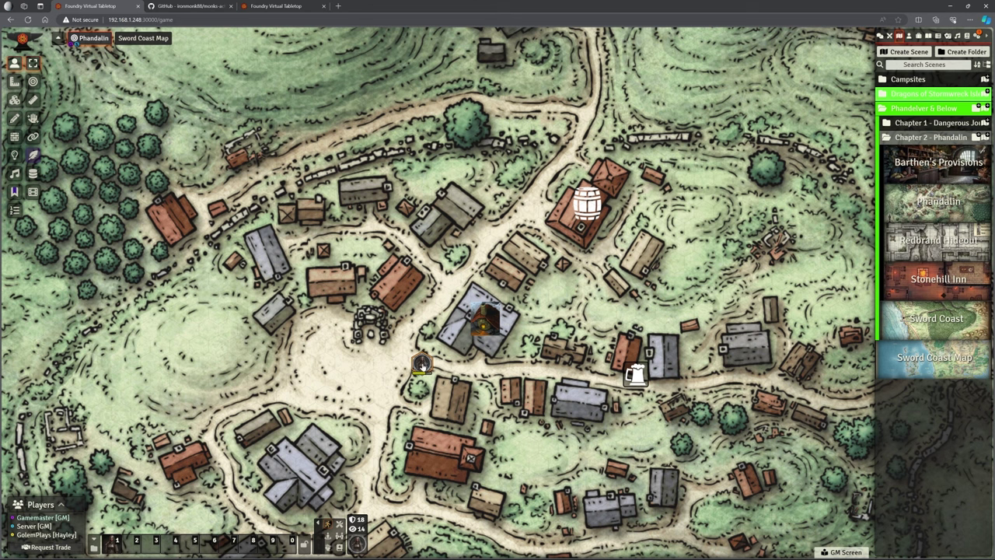
- Check the player's current scene, and examine the available options for the Phandalin scene and the Players list
click(276, 5)
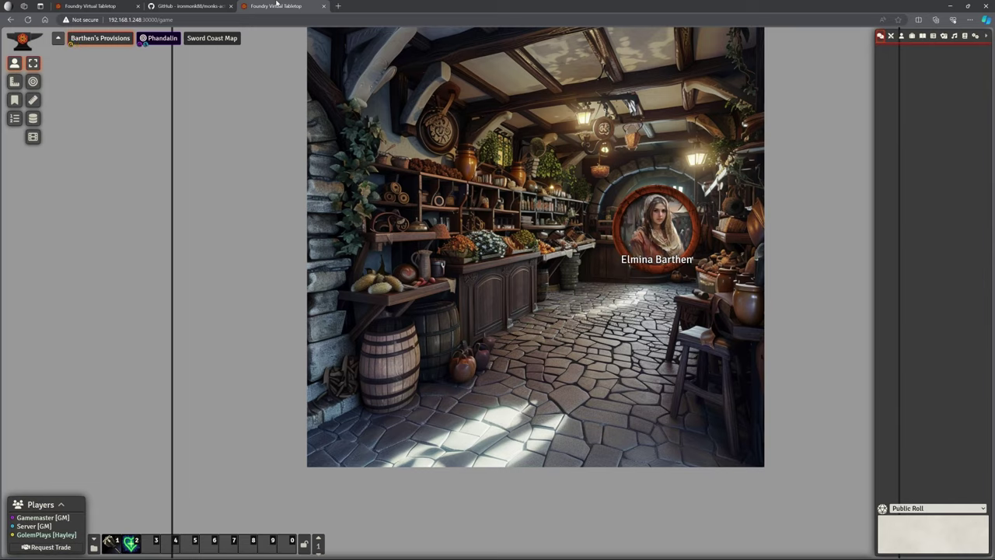
click(93, 6)
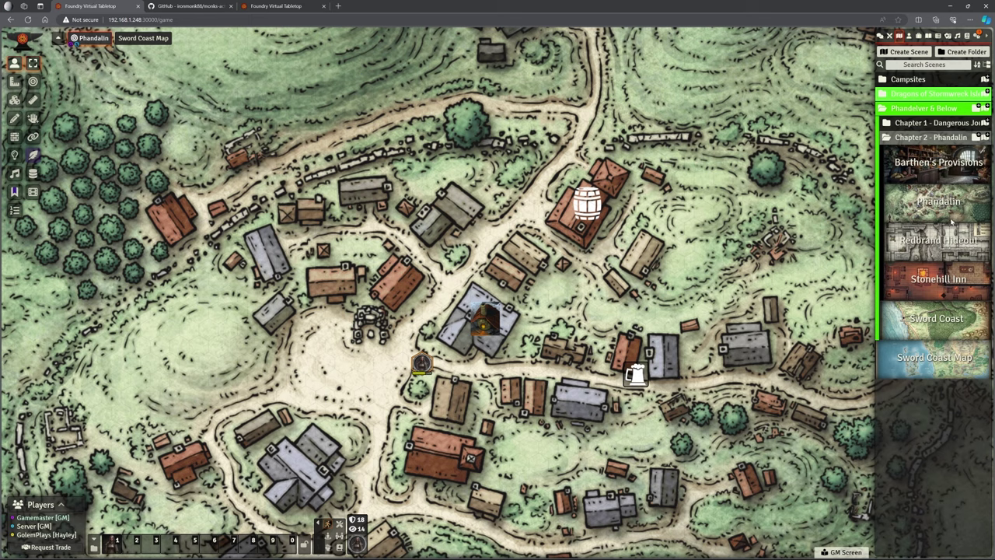
right_click(939, 203)
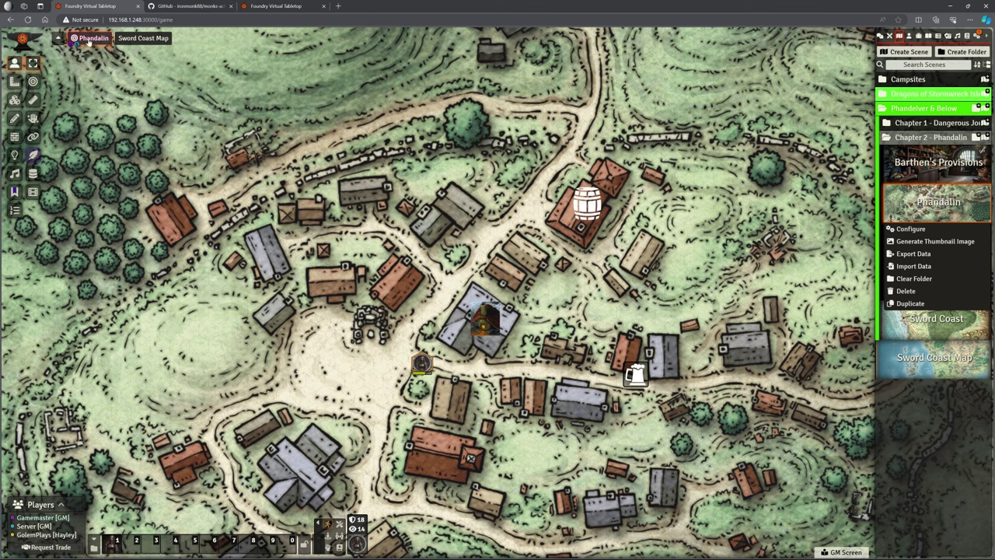
right_click(90, 41)
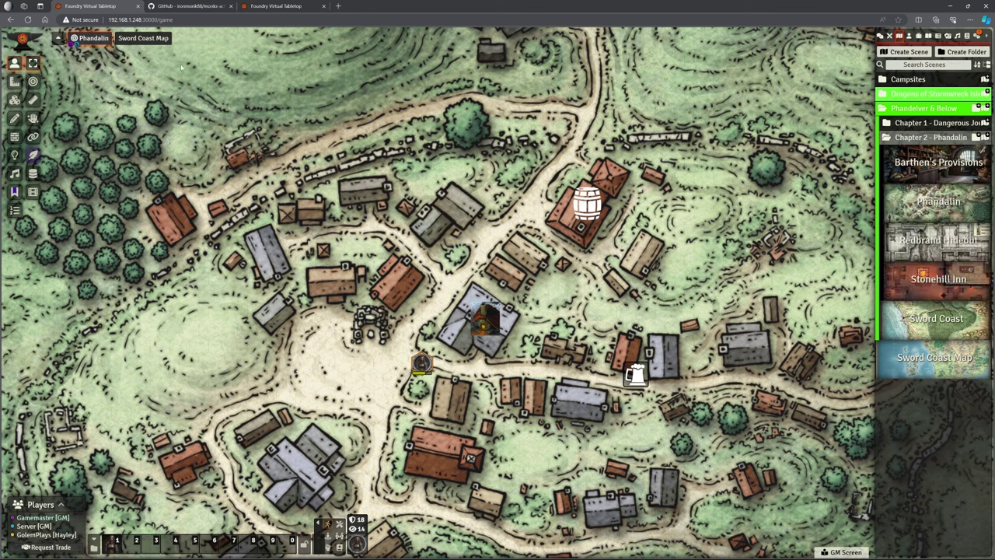
right_click(47, 535)
click(37, 499)
- In the player's tab, move the token onto Phandalin's central inn tile, and check the scene it loads
click(281, 6)
drag(507, 291, 613, 215)
scroll(395, 385, up, 3)
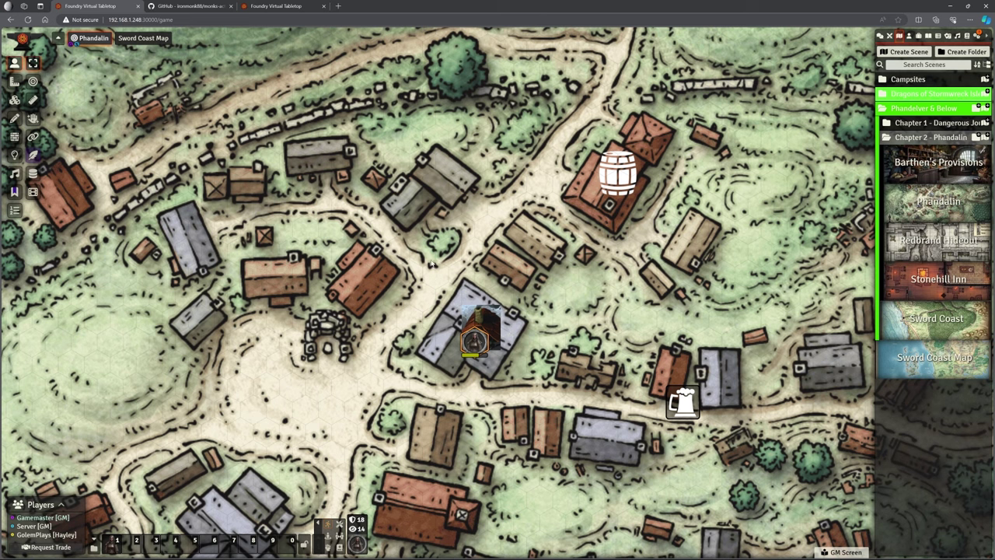
click(272, 6)
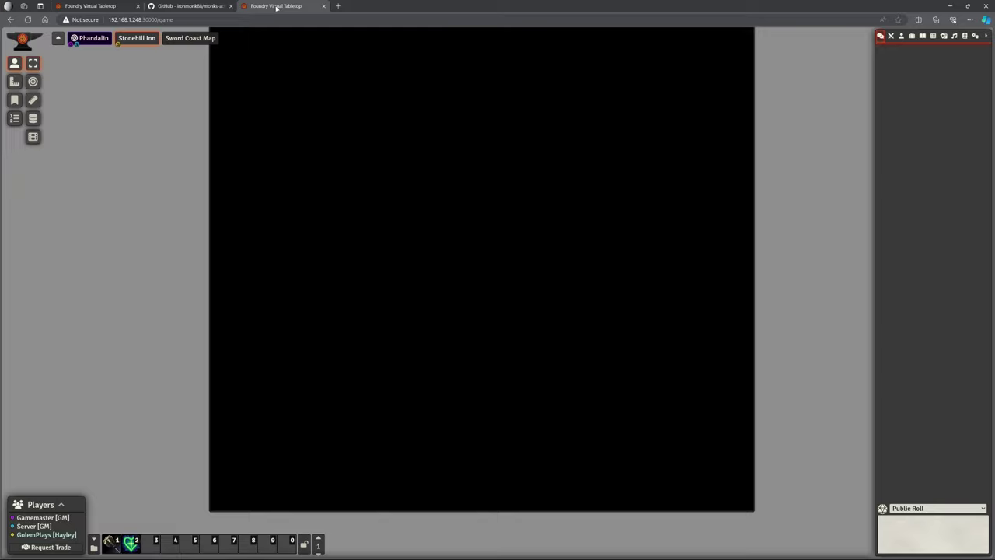
- Activate the Stonehill Inn scene as Gamemaster, make the hidden entrance token visible, and check it in the player's tab
key(ctrl+Tab)
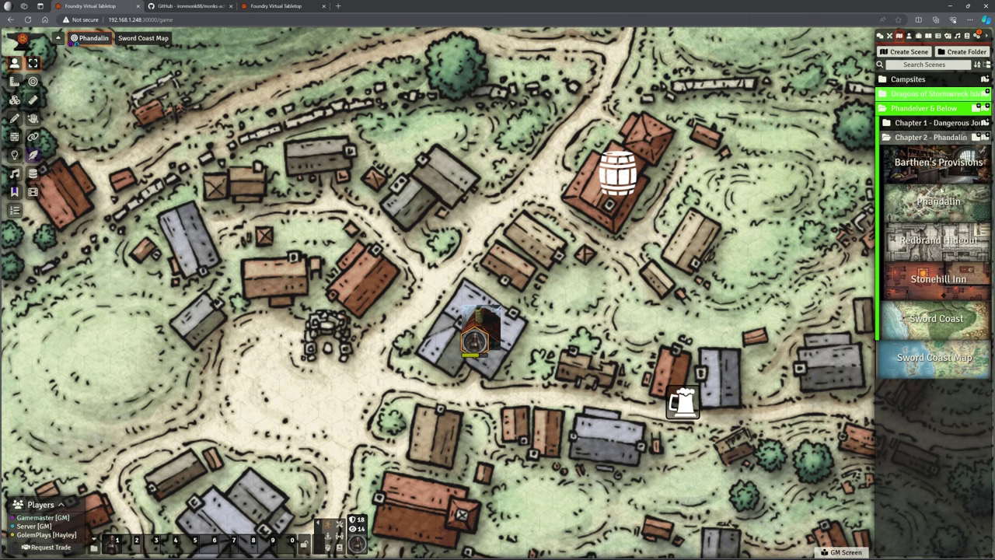
right_click(925, 166)
right_click(927, 287)
click(890, 318)
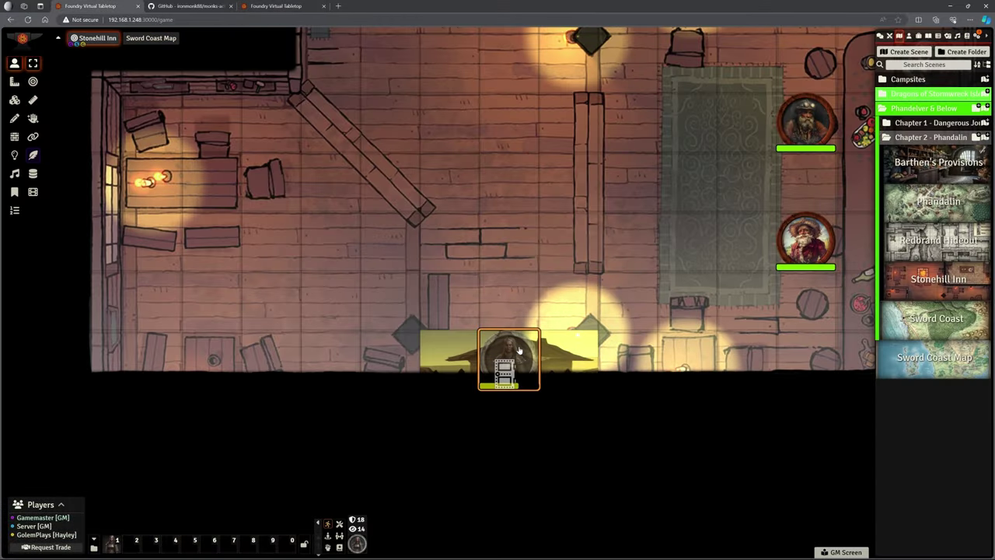
right_click(507, 358)
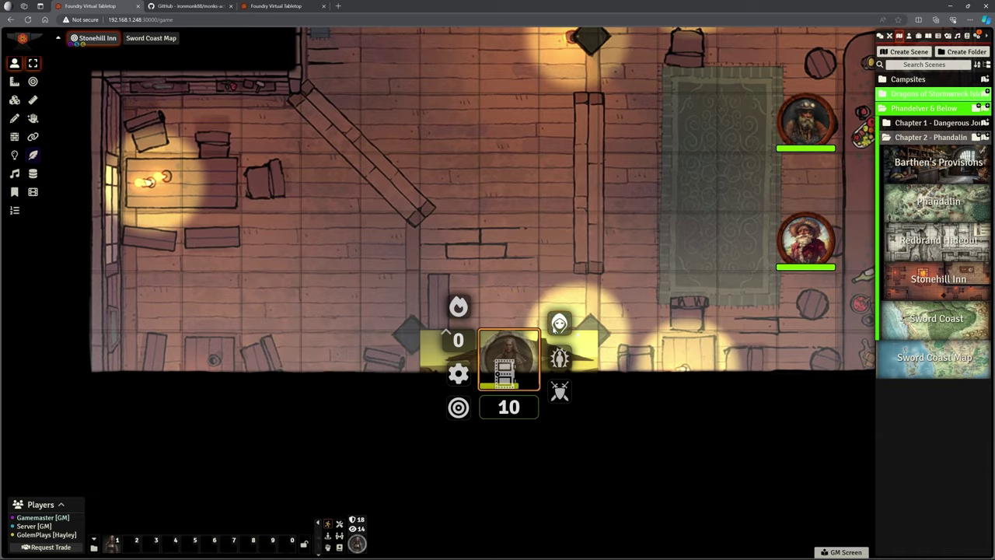
key(ctrl+3)
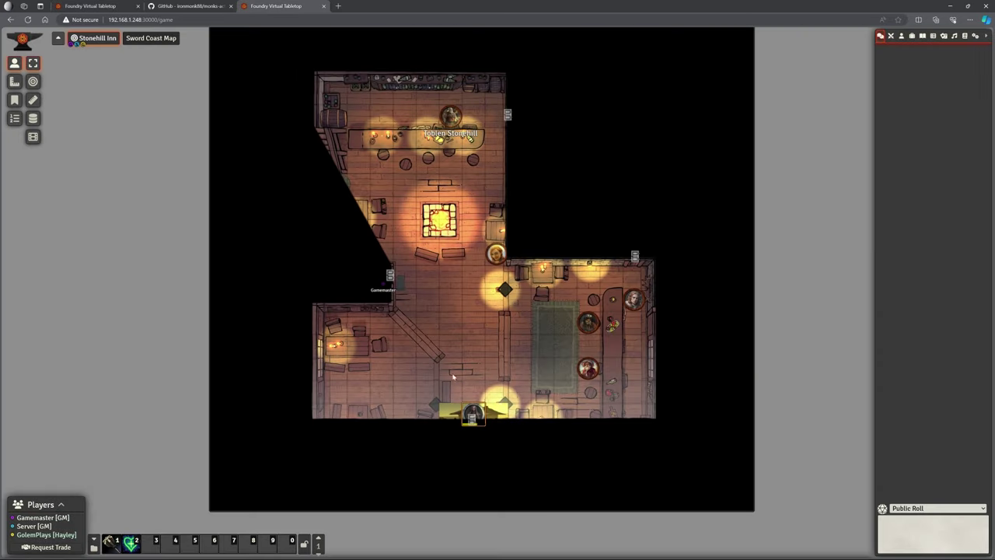
scroll(454, 374, up, 3)
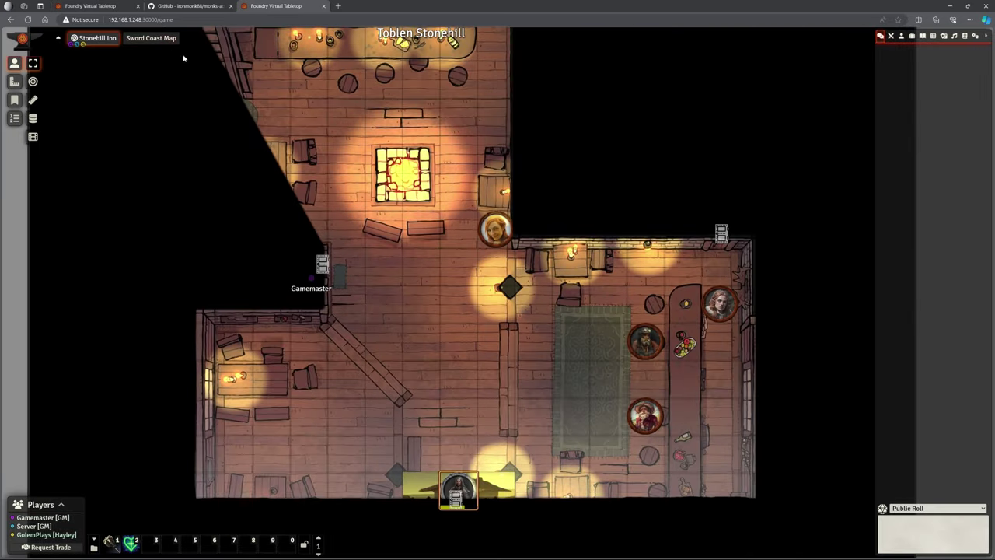
- Move the token farther into the inn as Gamemaster, and move it back beside the entrance tile in the player's tab
click(74, 6)
drag(537, 351, 535, 289)
key(ctrl+3)
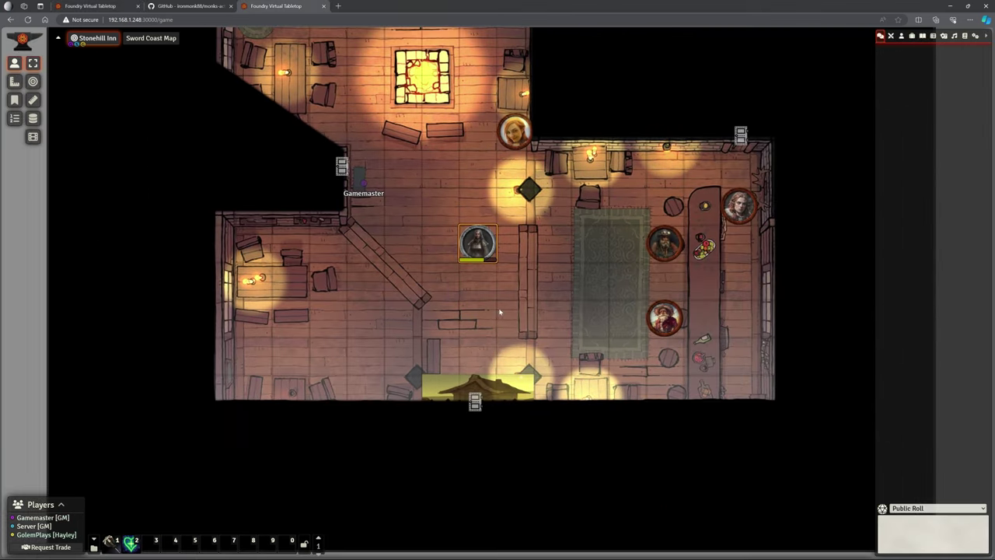
drag(477, 244, 481, 360)
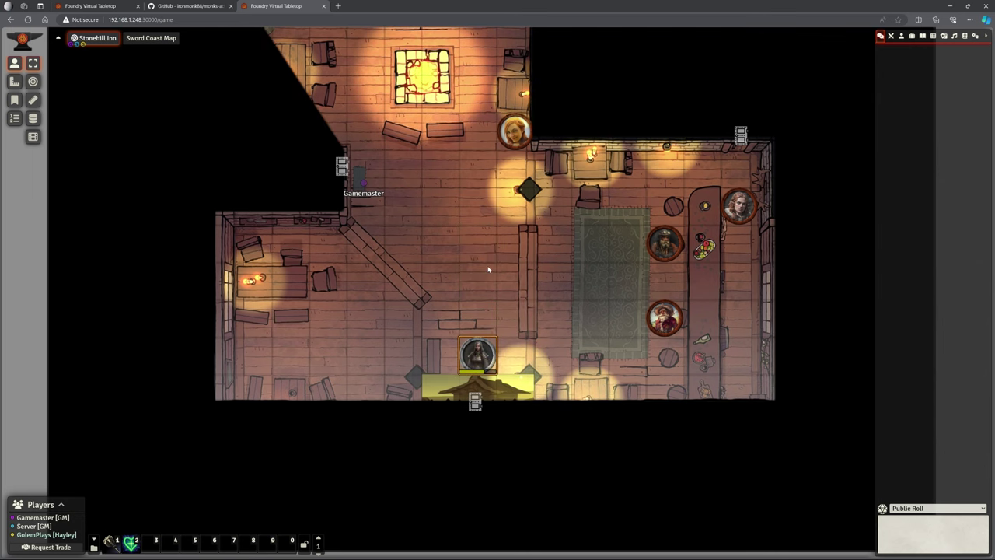
scroll(489, 266, up, 4)
scroll(488, 266, down, 5)
scroll(489, 259, down, 3)
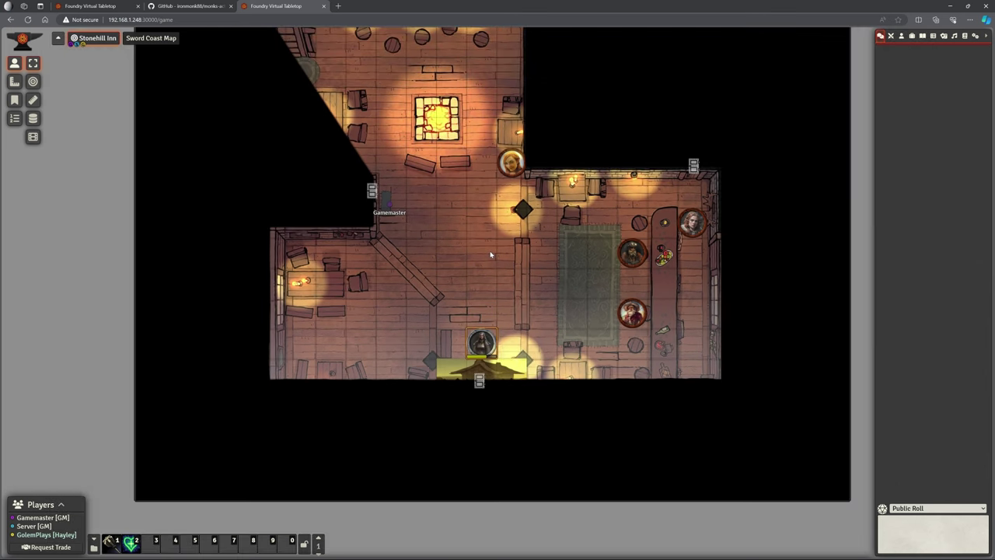
- In the Gamemaster's tab, review the active modules in Module Management, including Monk's Active Tile Triggers, and close the list
key(ctrl+Tab)
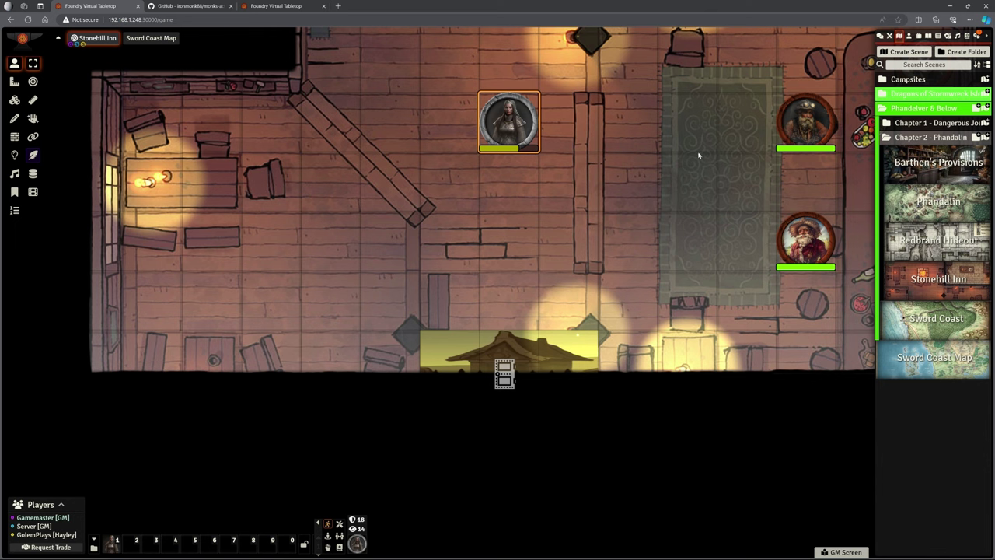
click(977, 35)
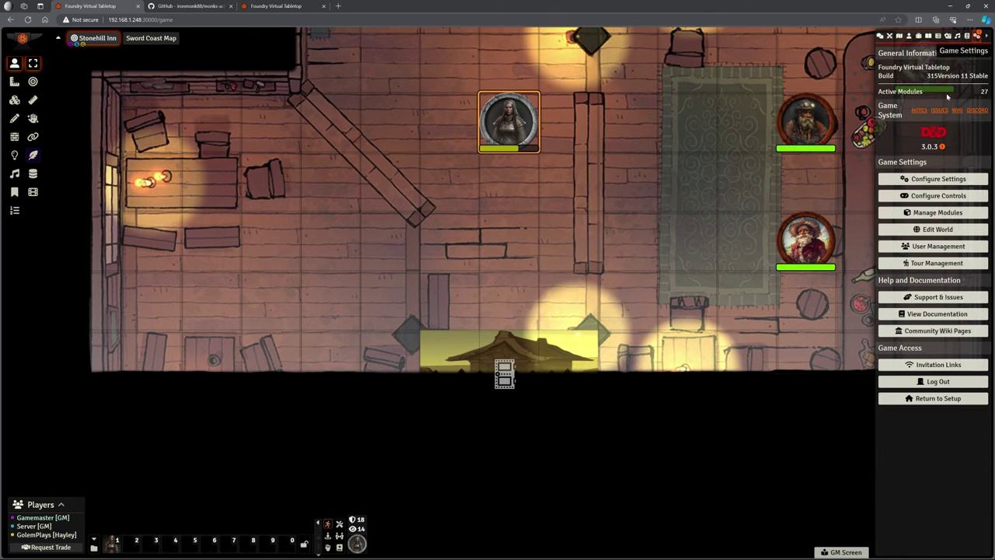
click(937, 212)
click(516, 183)
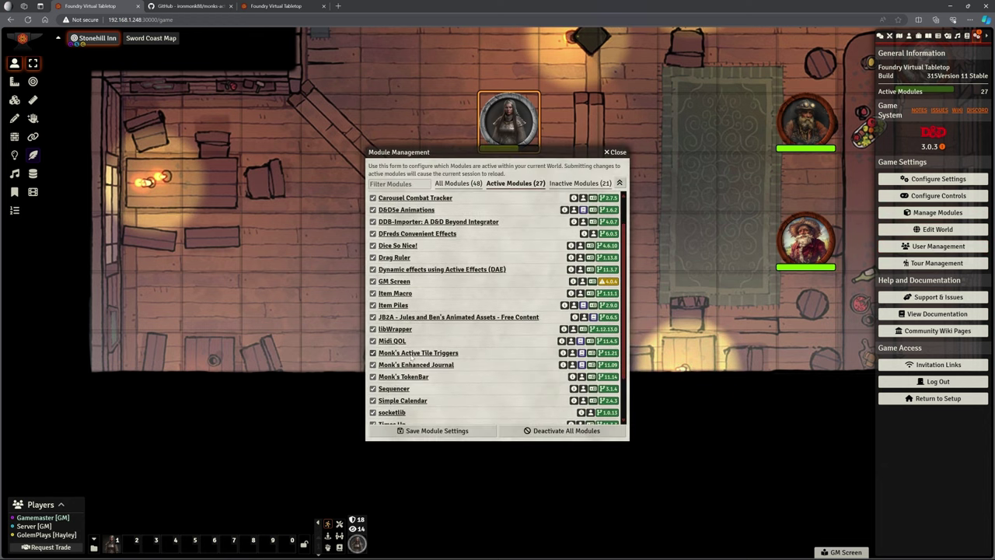
click(616, 152)
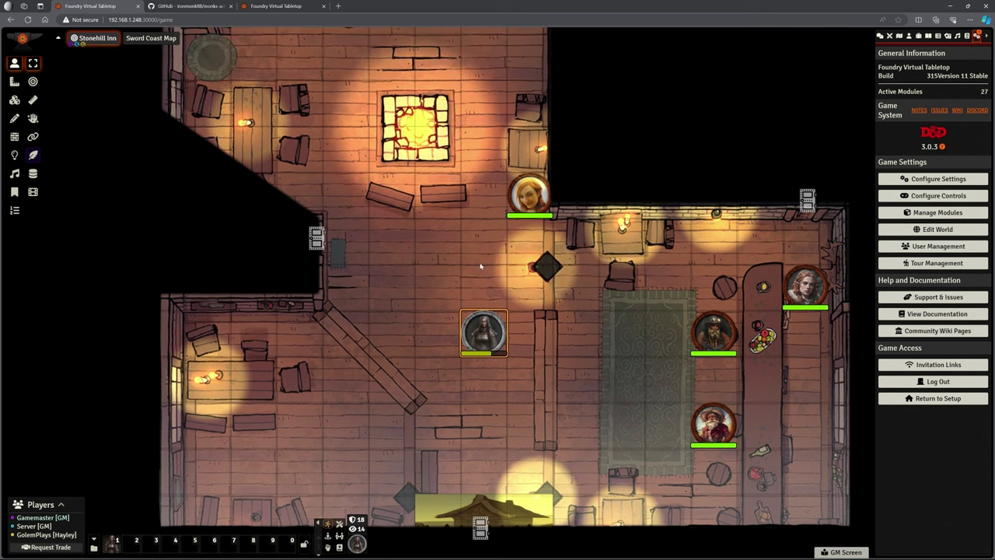
- Move the token past the inn's fireplace toward the bar, and bring it back toward the entrance
drag(478, 333, 416, 117)
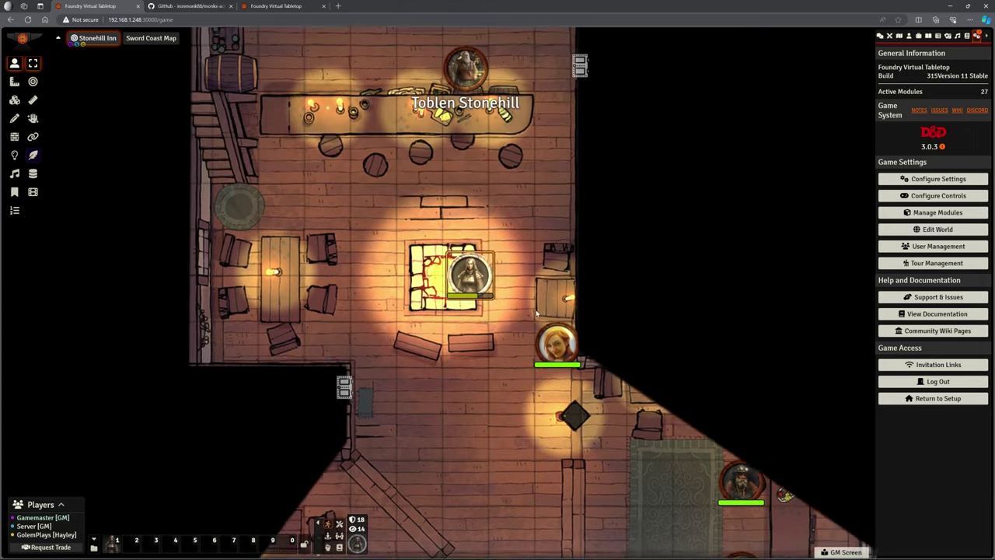
drag(470, 279, 466, 208)
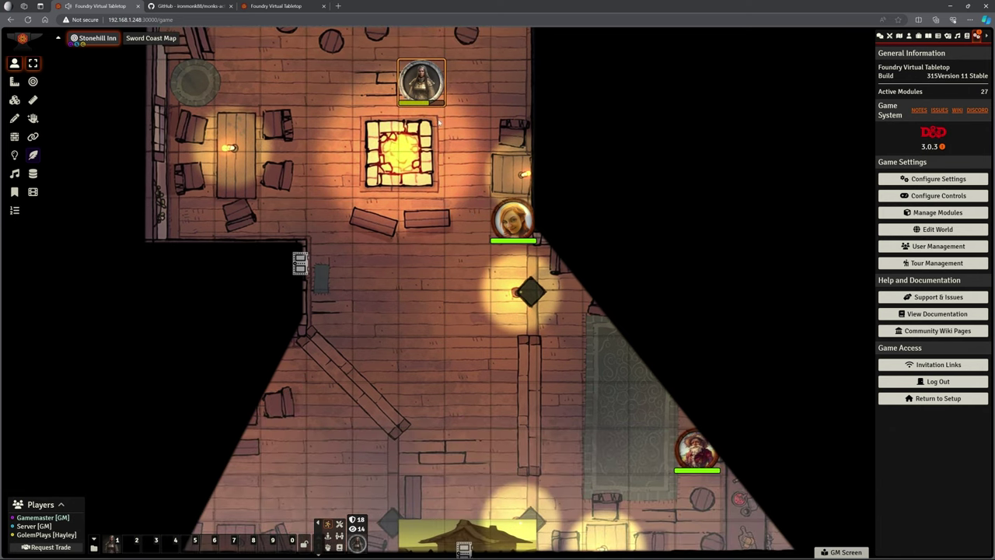
drag(422, 79, 511, 319)
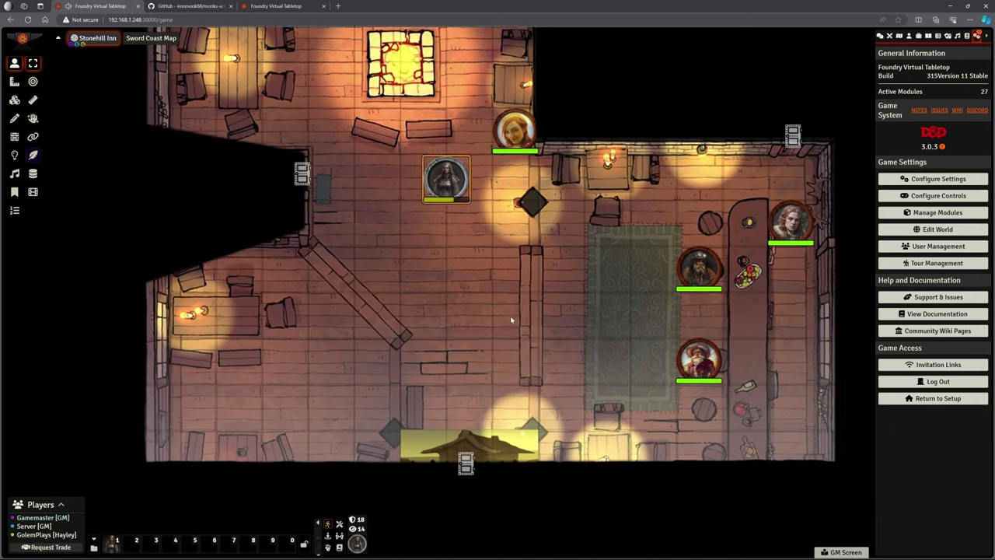
- In the player's tab, move the token onto the inn's exit tile, and place it on the road outside in Phandalin
key(ctrl+3)
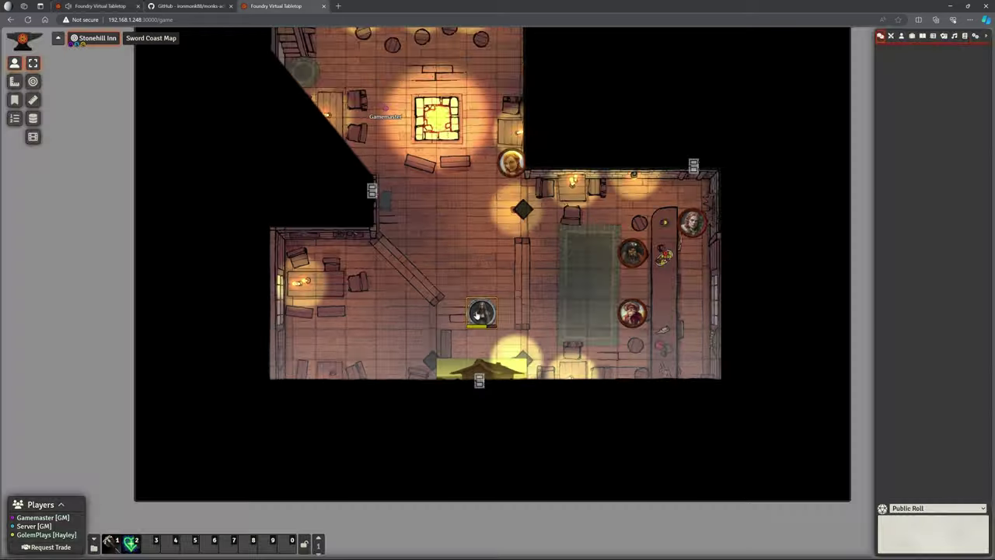
drag(476, 314, 478, 379)
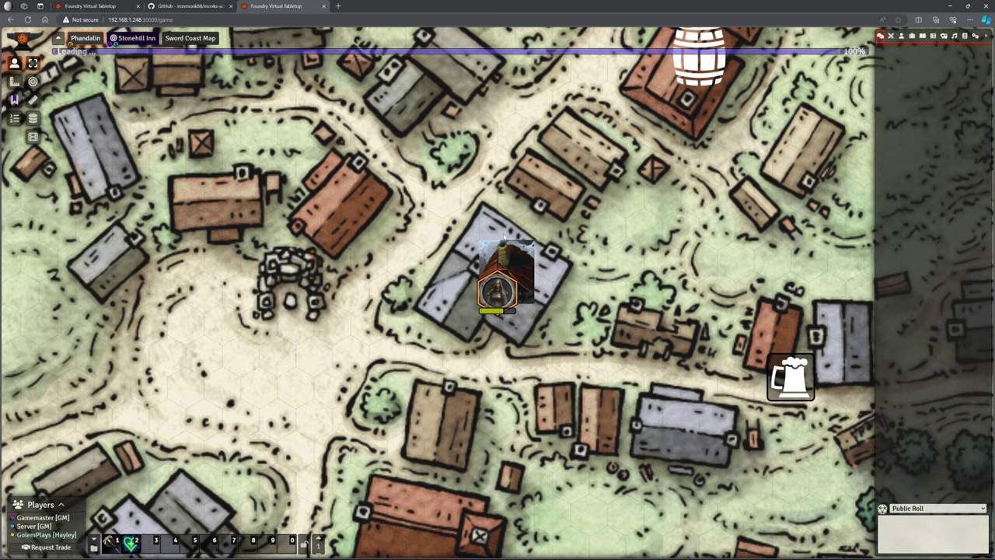
drag(497, 289, 368, 324)
- Move the token across Phandalin onto the barrel tile to enter Barthen's Provisions
scroll(368, 324, down, 4)
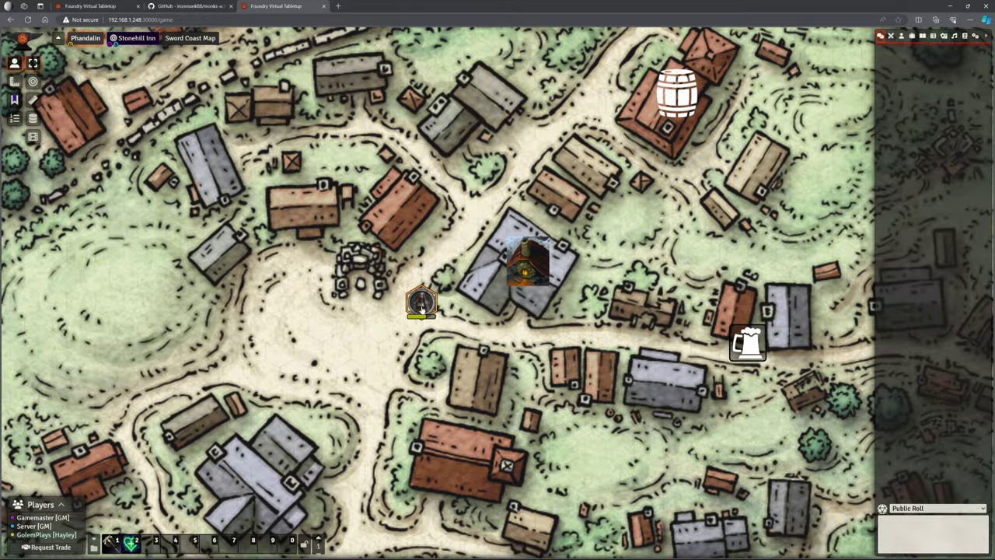
drag(421, 304, 556, 111)
drag(460, 239, 542, 234)
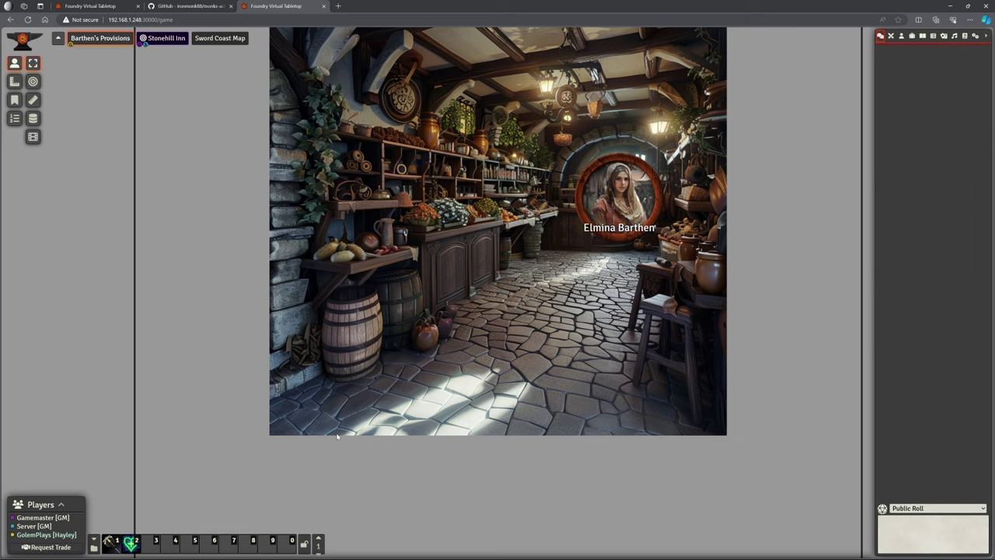
- In the Gamemaster's tab, activate the Barthen's Provisions scene from the Chapter 2 - Phandalin folder
key(ctrl+1)
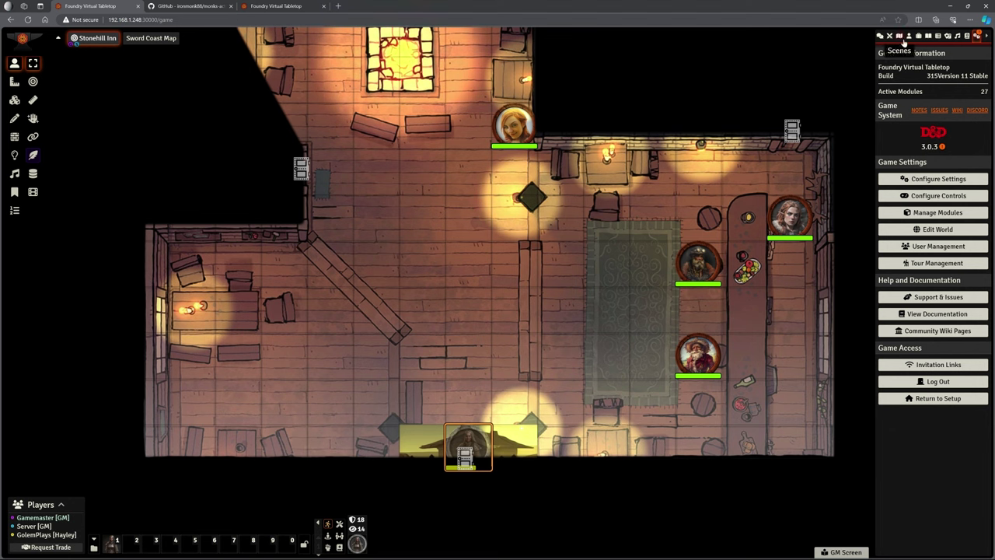
click(899, 37)
right_click(938, 162)
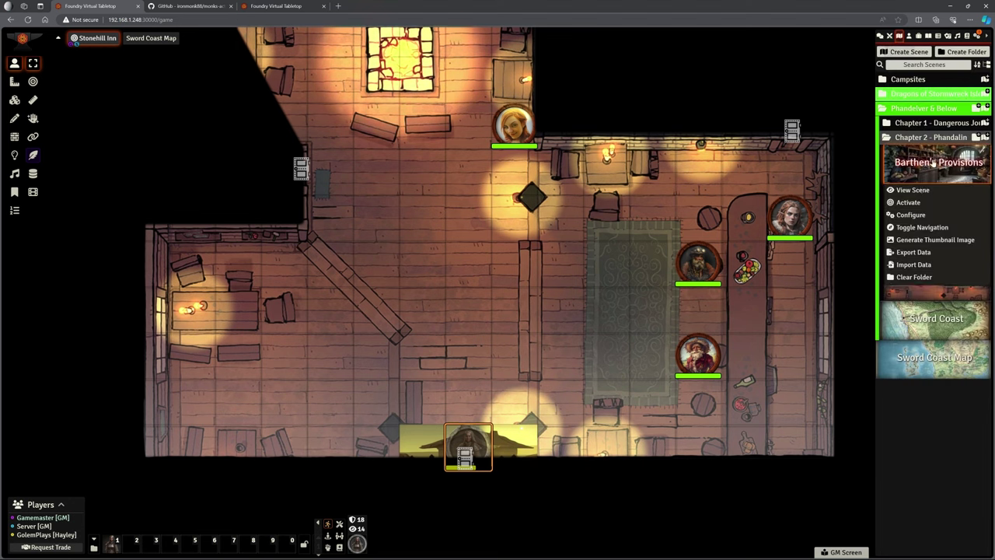
click(910, 208)
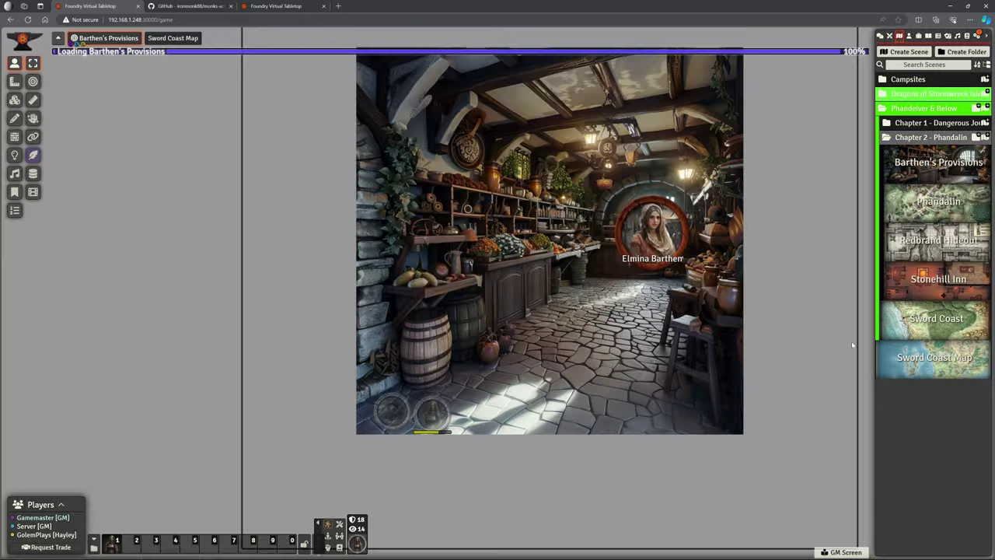
- Reveal the hidden token nearest the shop's left wall, check it in the player's tab, and return to the Gamemaster's tab
right_click(398, 420)
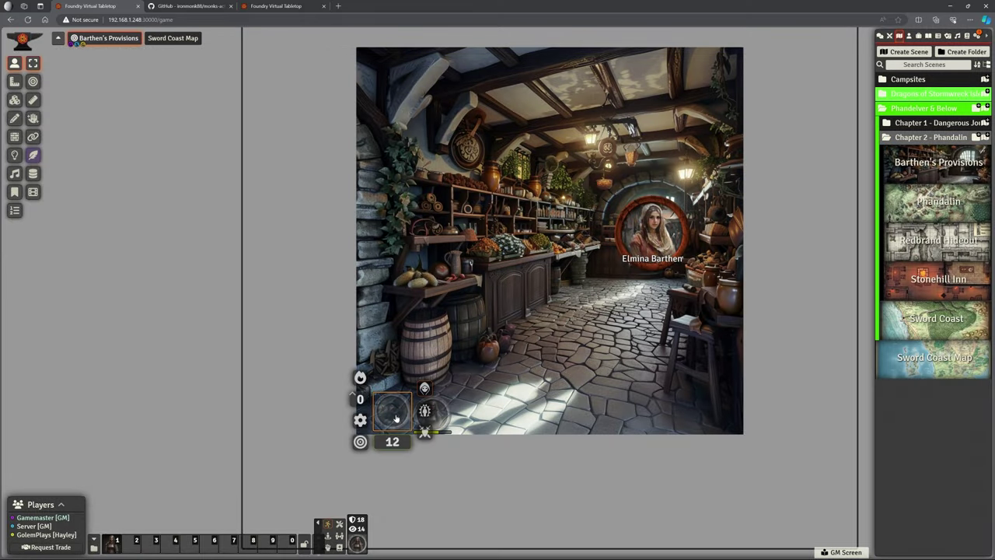
click(262, 6)
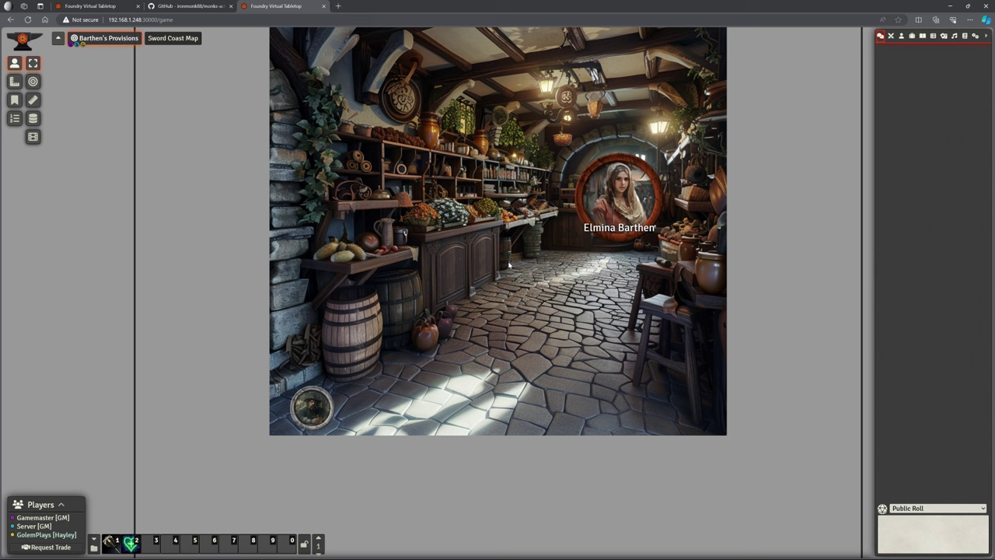
click(108, 6)
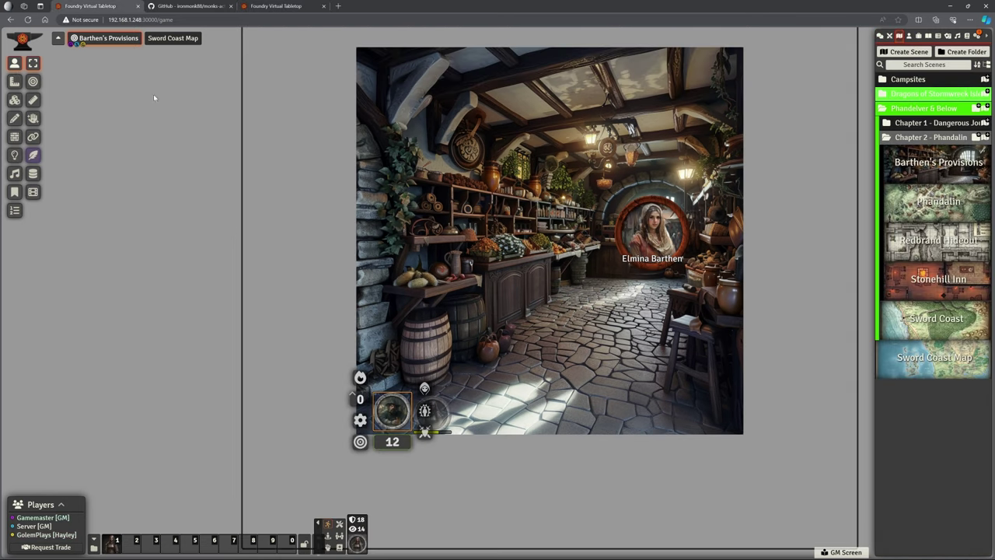
- Draw a tile about 250 by 200 pixels on the shop's stone floor and move its settings dialog clear of it
click(16, 101)
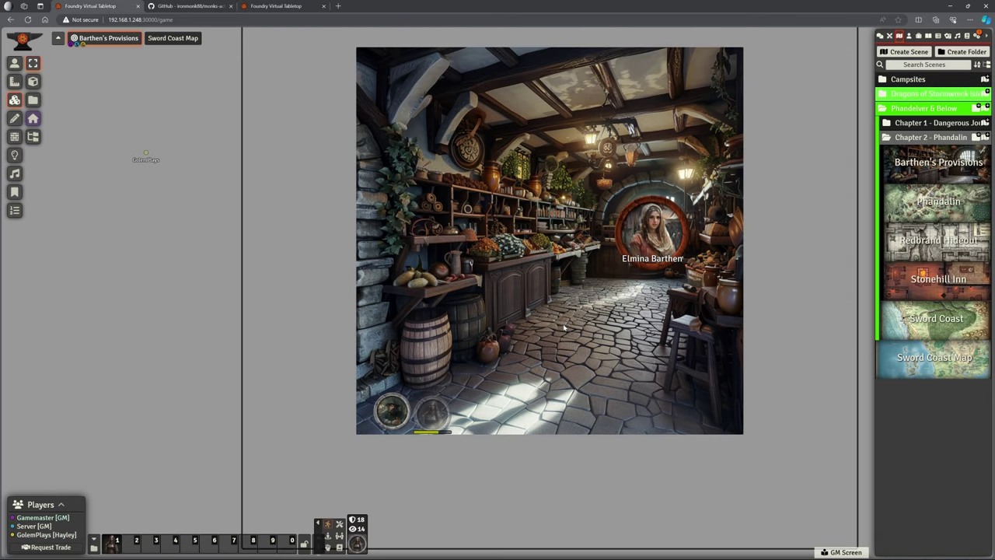
drag(554, 327, 650, 406)
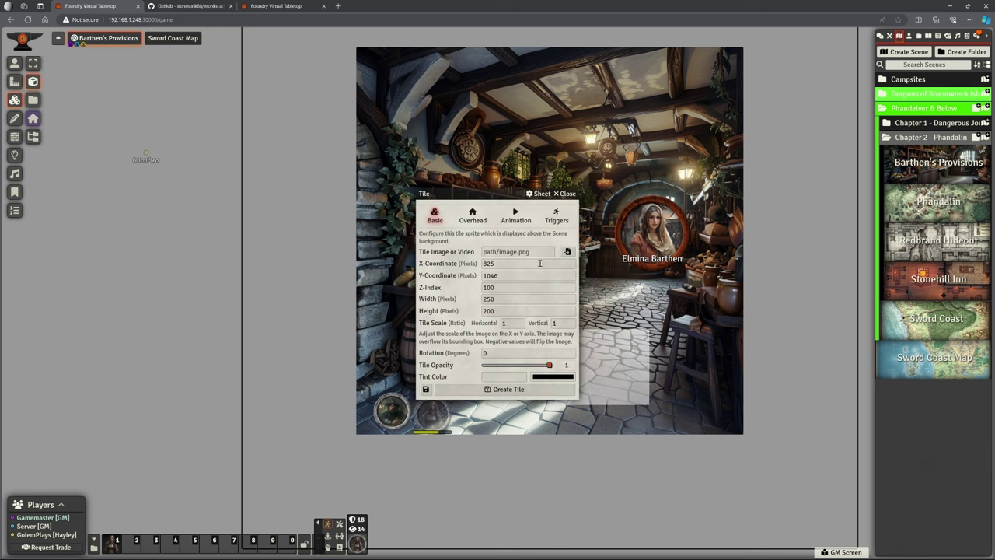
drag(498, 194, 604, 71)
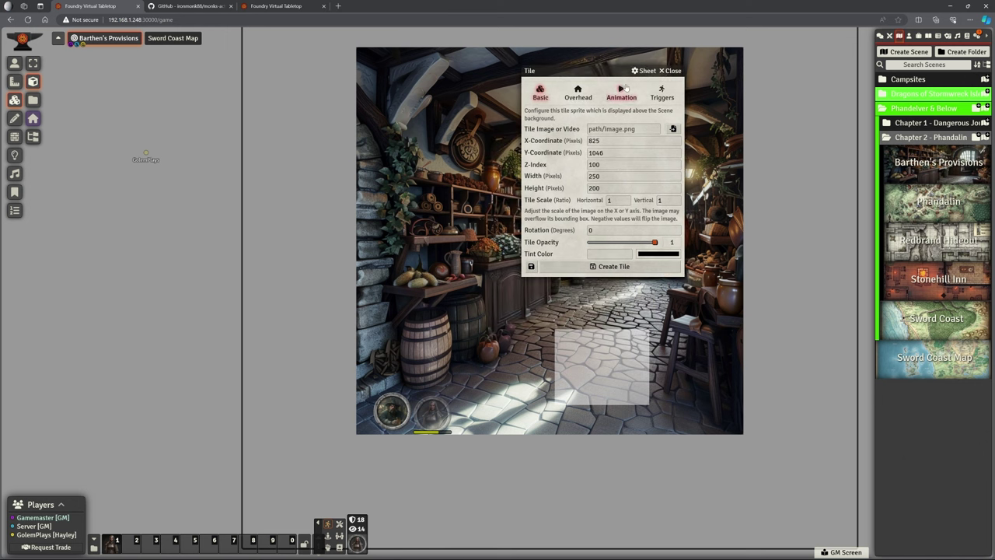
- Restrict the tile's trigger to Only Player Tokens and make Scene Change its only triggering event, removing Enter
click(660, 91)
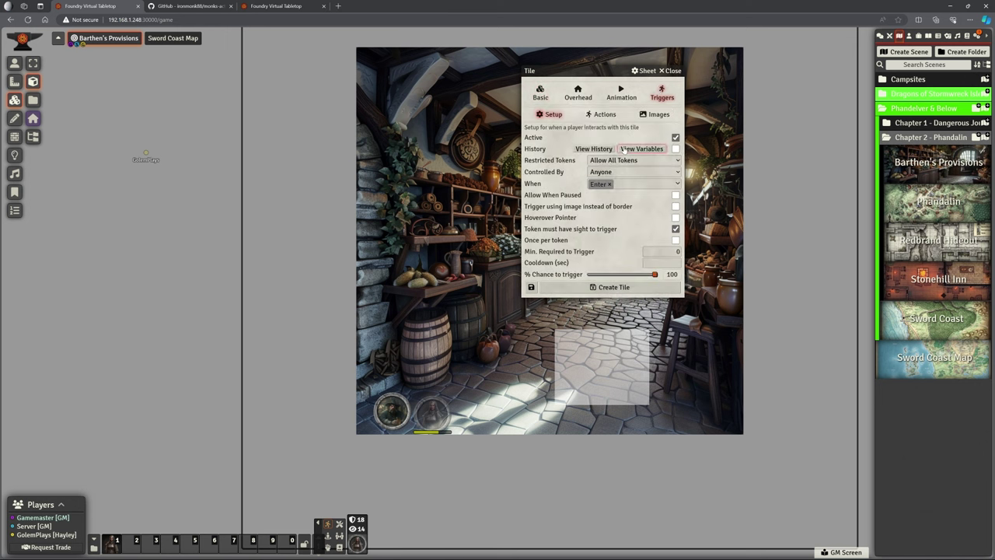
click(627, 160)
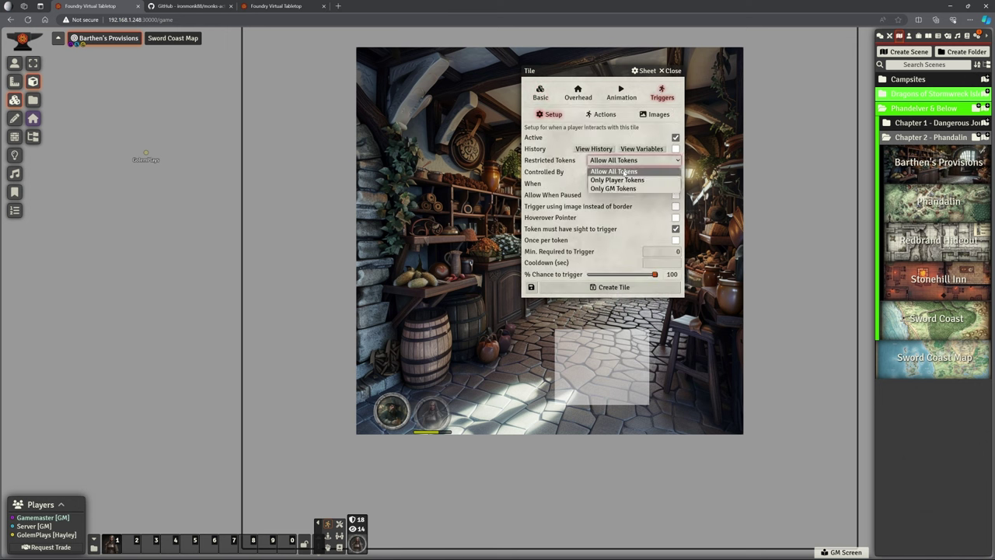
click(628, 179)
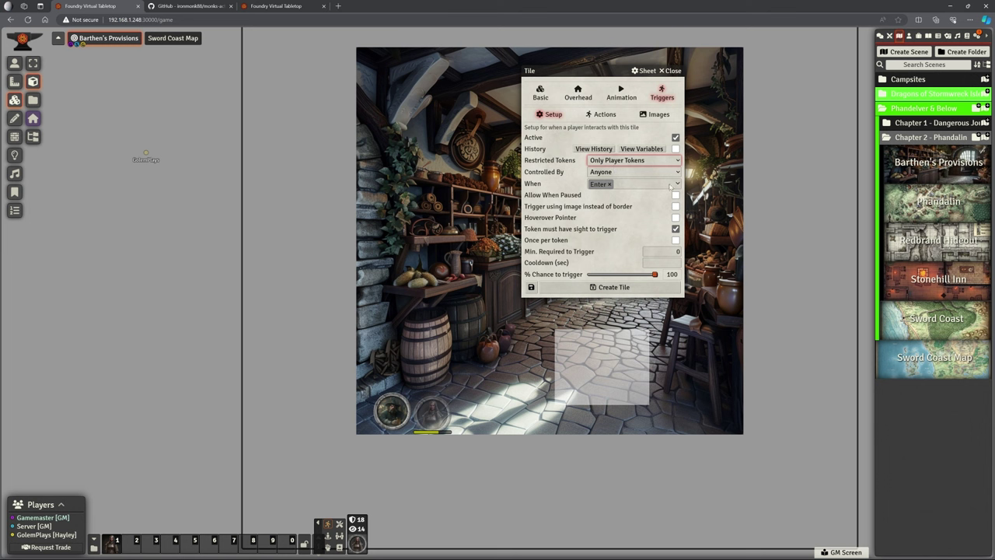
click(670, 185)
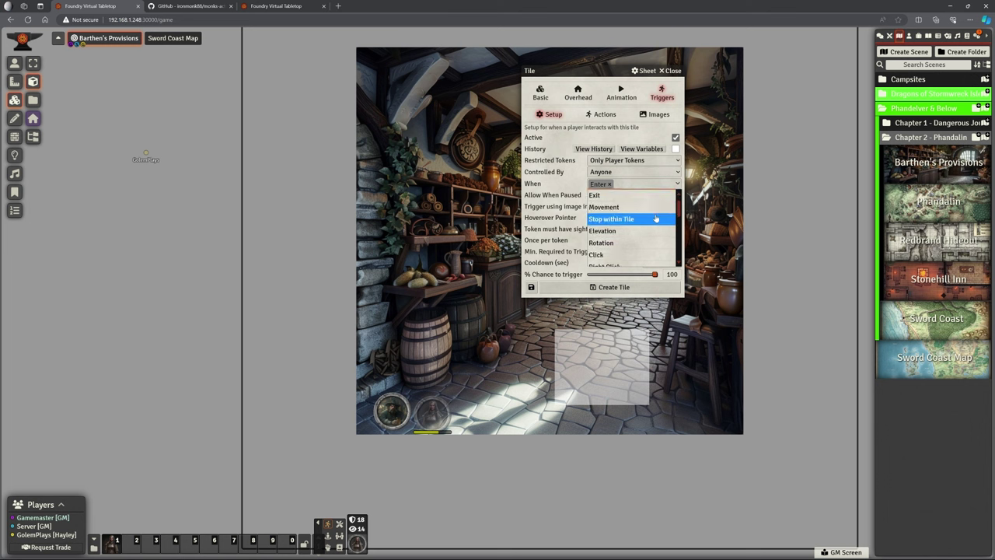
scroll(655, 221, down, 1)
scroll(654, 222, down, 2)
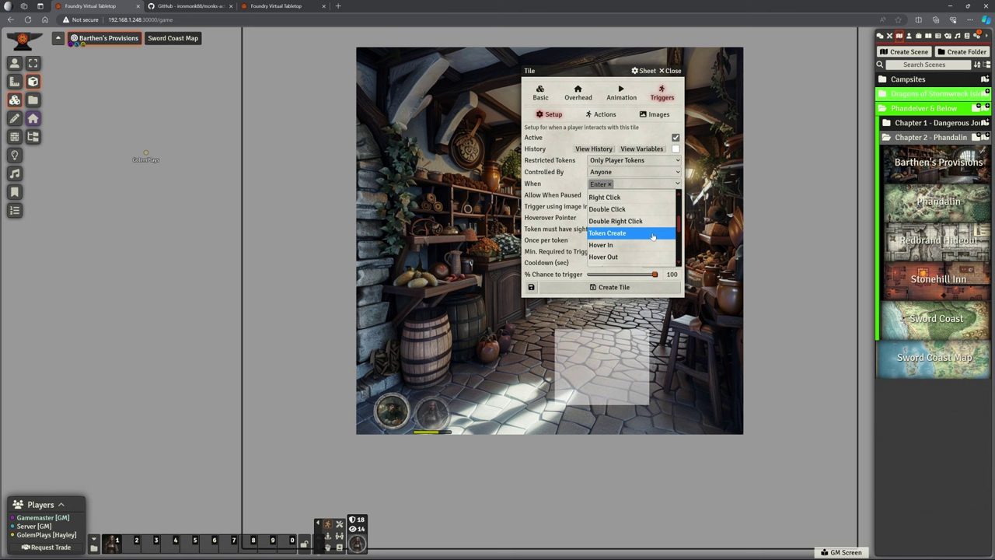
scroll(652, 233, down, 1)
scroll(650, 227, down, 4)
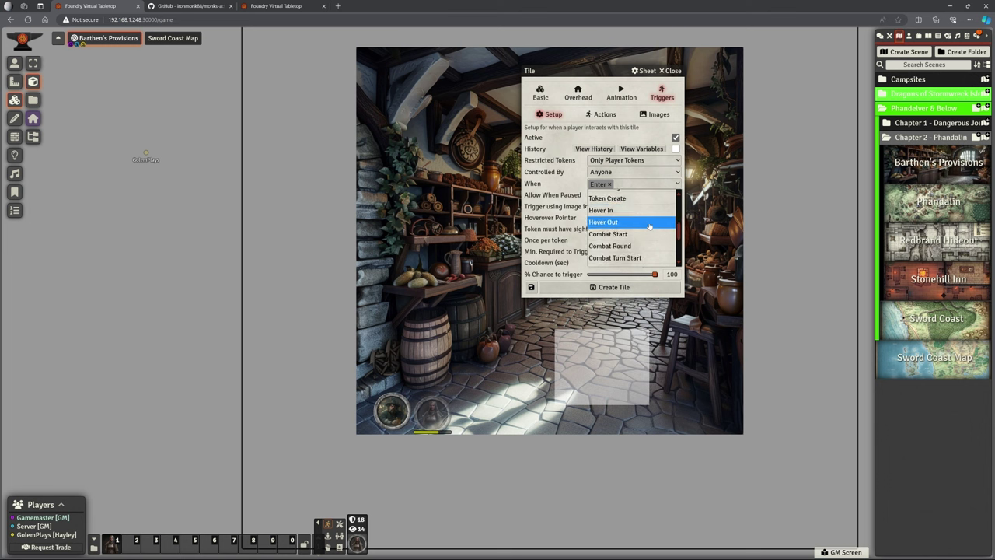
scroll(650, 230, down, 2)
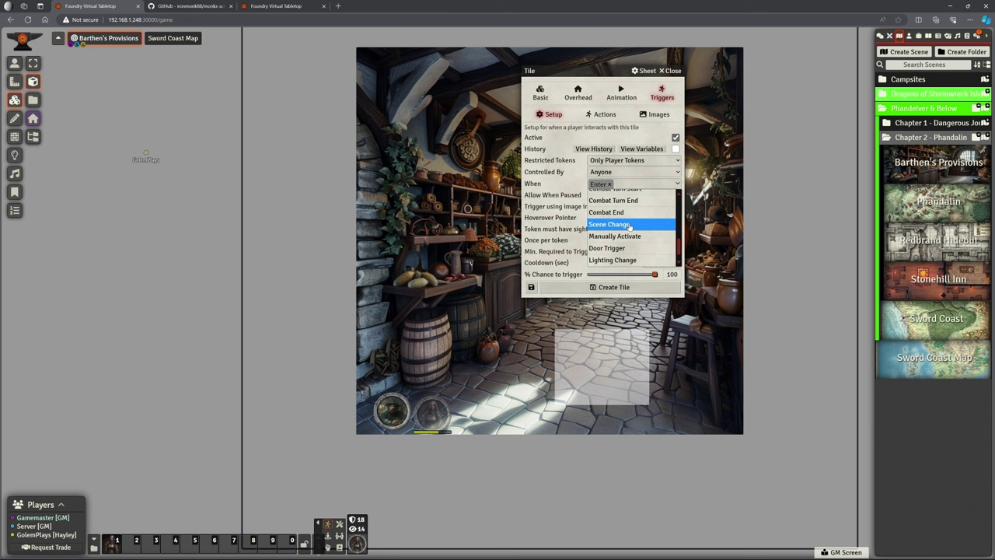
scroll(629, 226, down, 1)
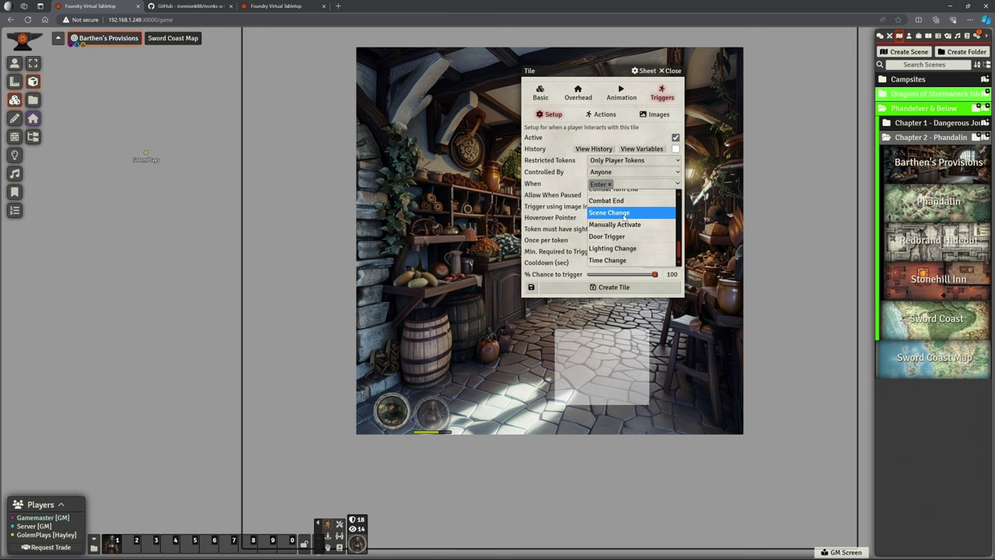
click(623, 216)
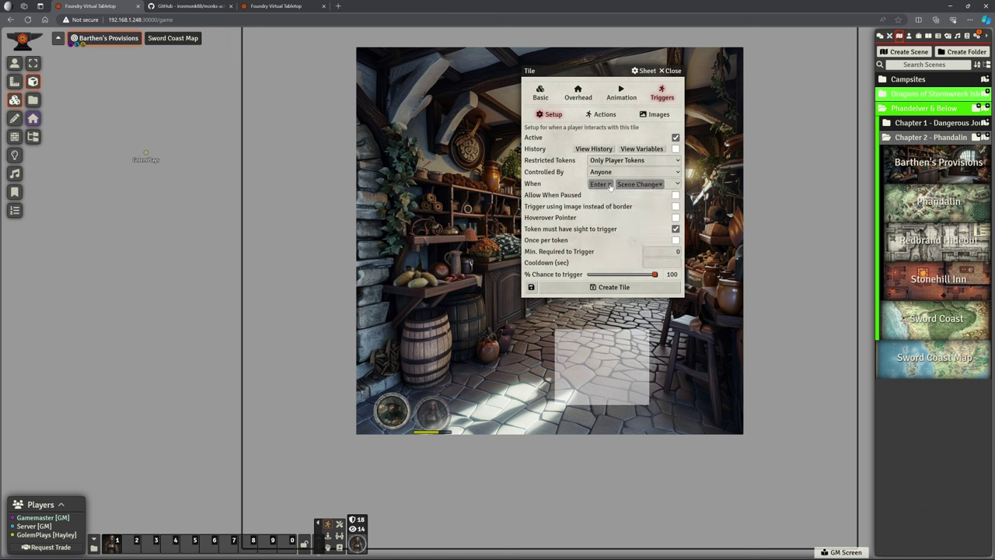
click(610, 185)
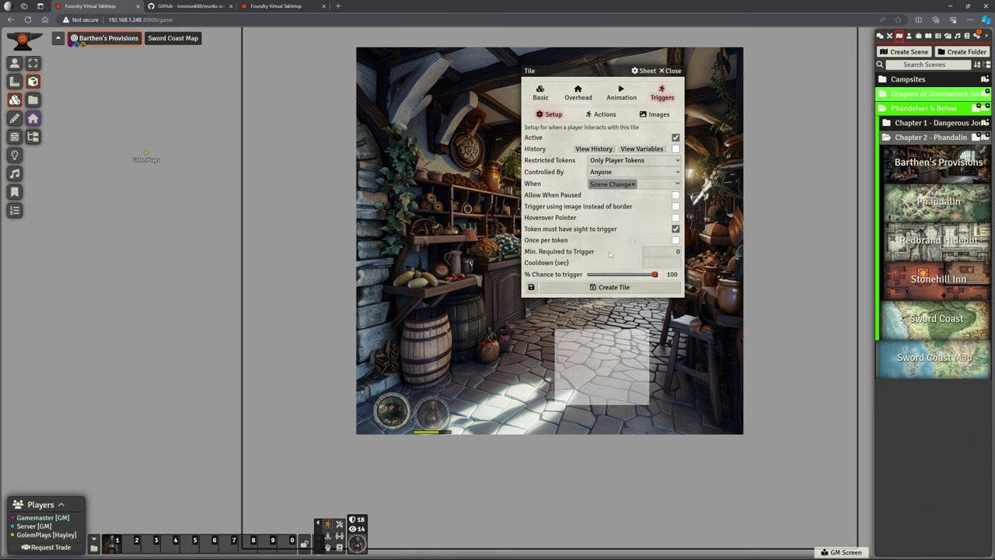
- Add a Show/Hide action to the tile with the state Show, applied to the Triggering Token
click(601, 115)
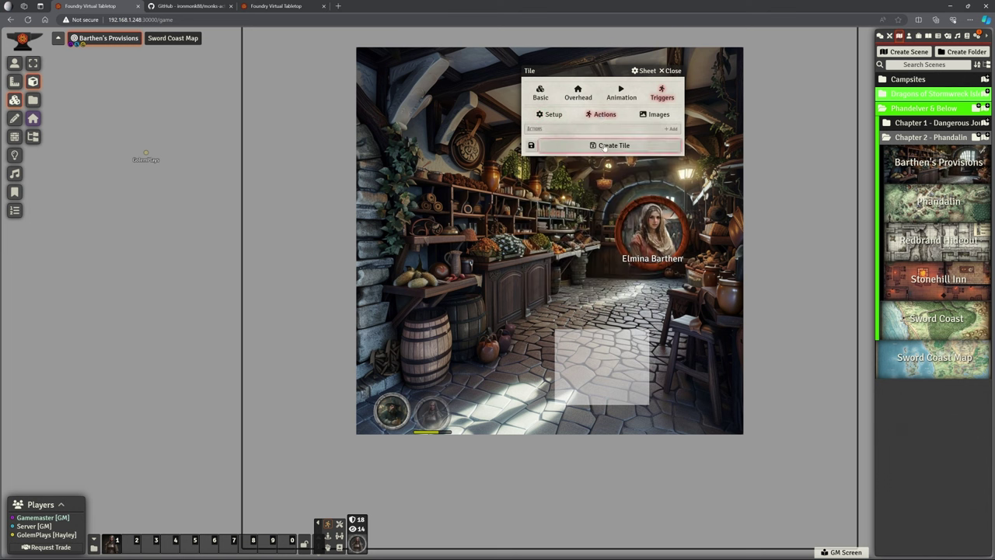
click(671, 130)
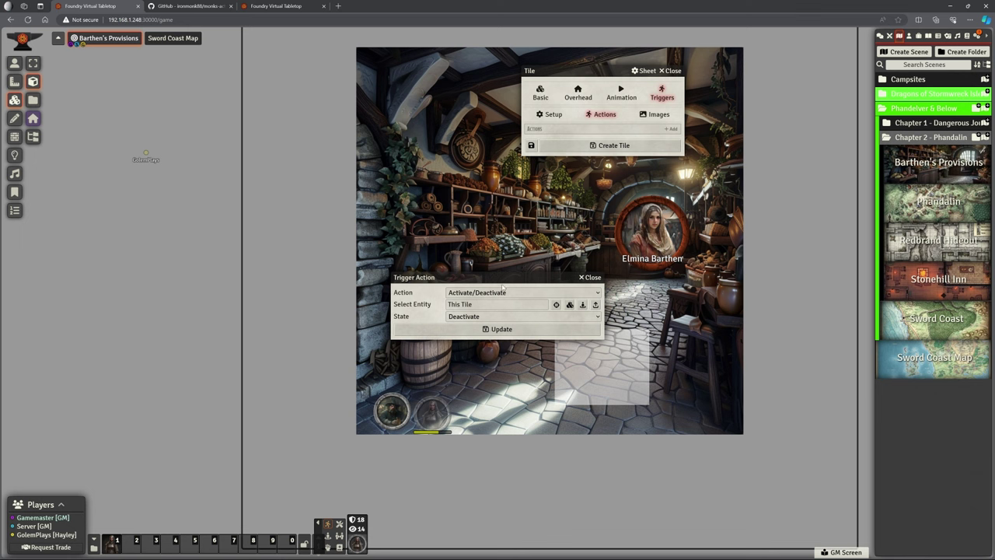
click(497, 231)
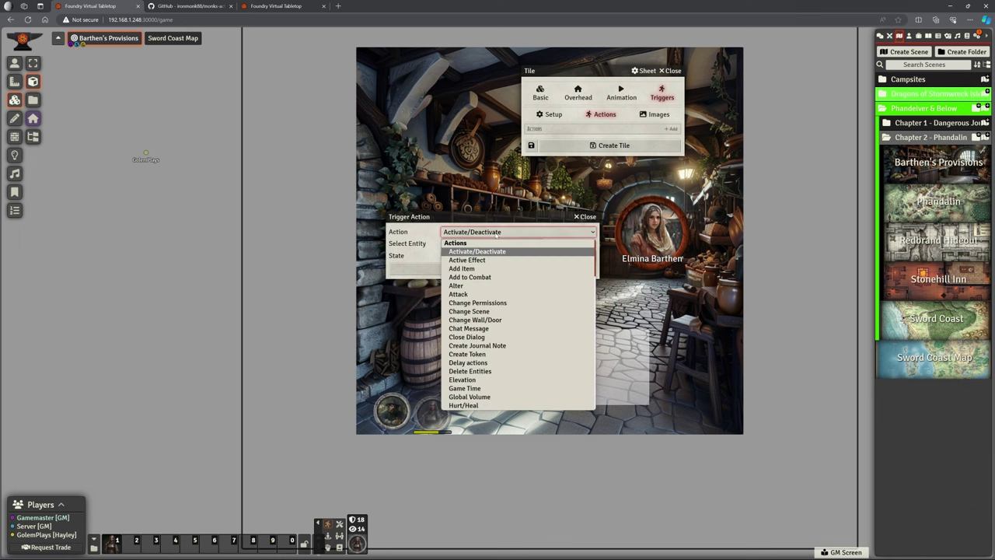
scroll(514, 332, down, 8)
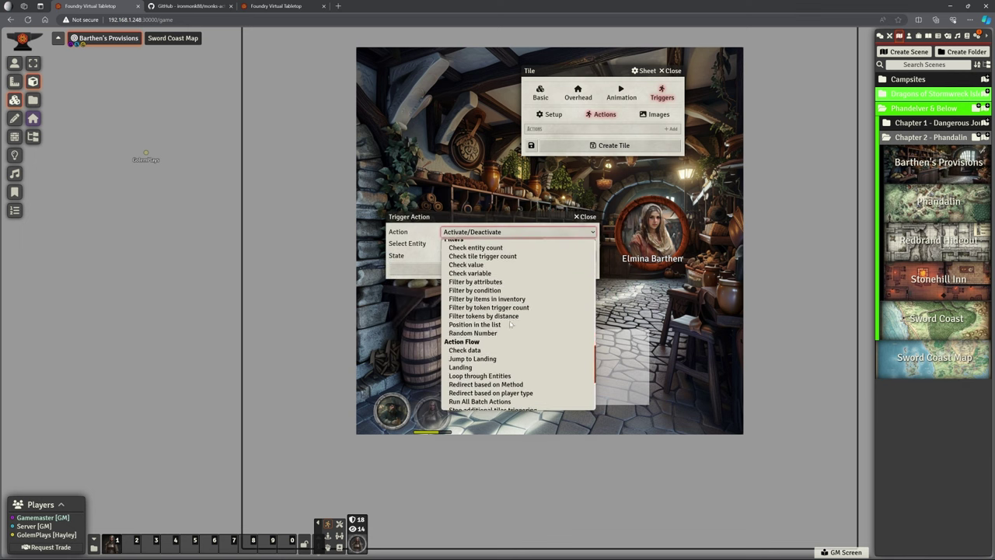
scroll(514, 334, down, 3)
scroll(514, 346, up, 5)
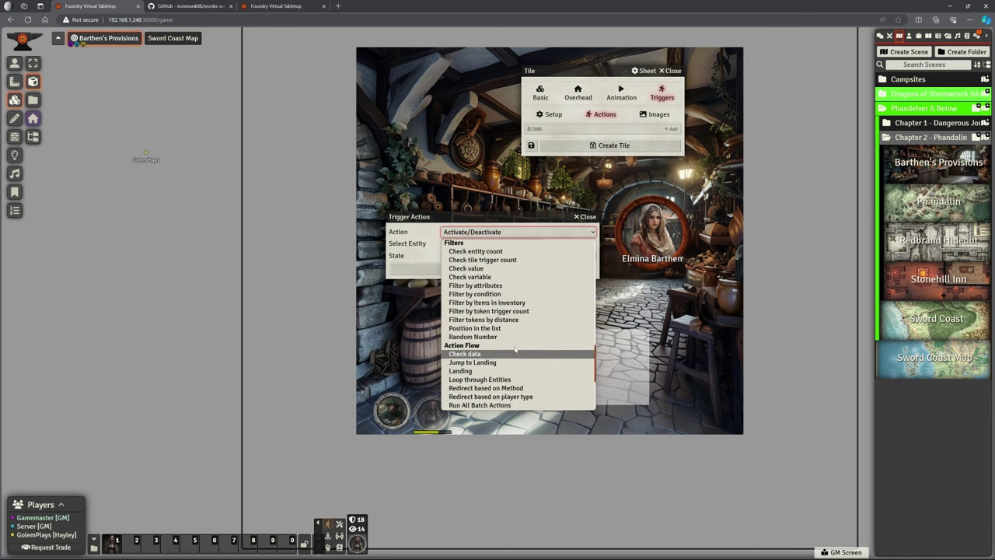
scroll(504, 309, up, 2)
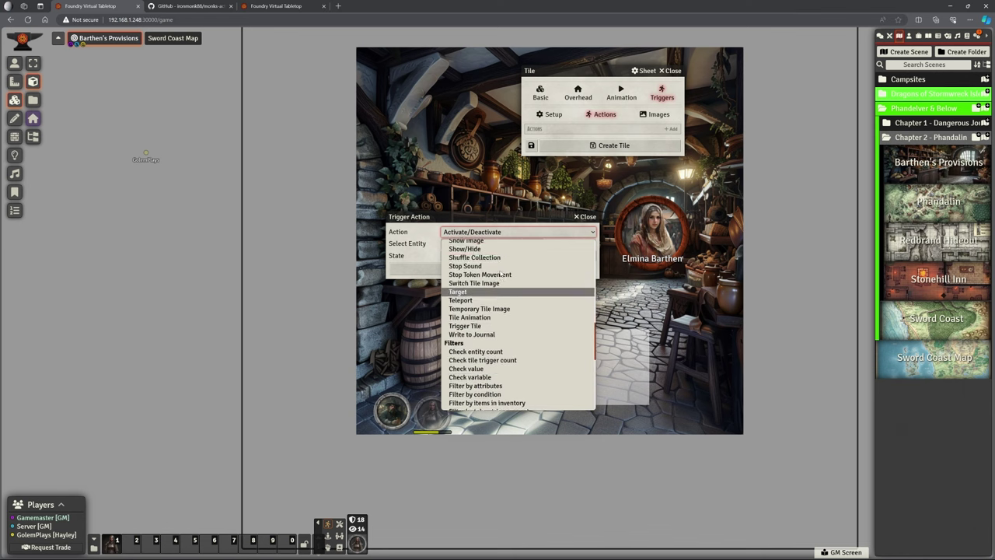
click(470, 277)
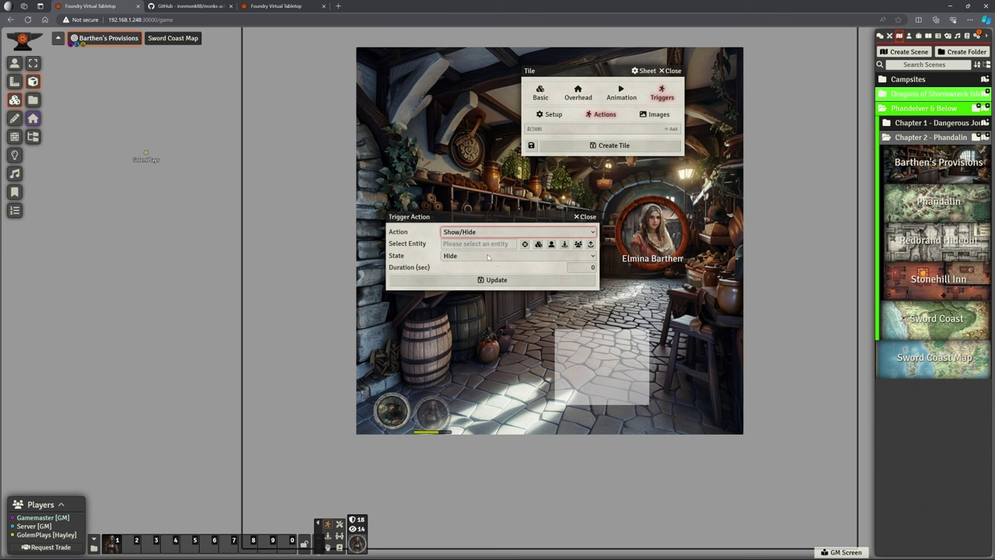
click(487, 257)
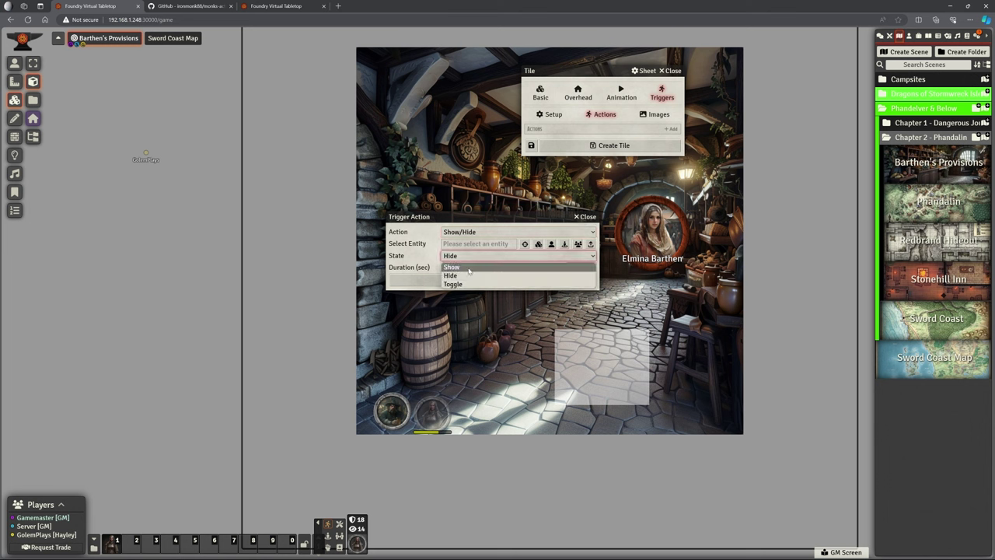
click(469, 268)
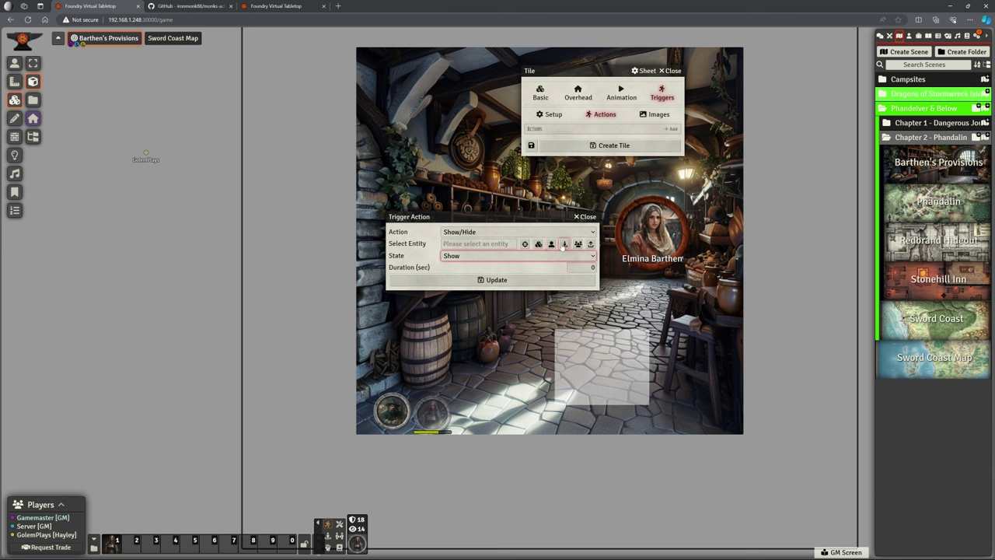
click(550, 244)
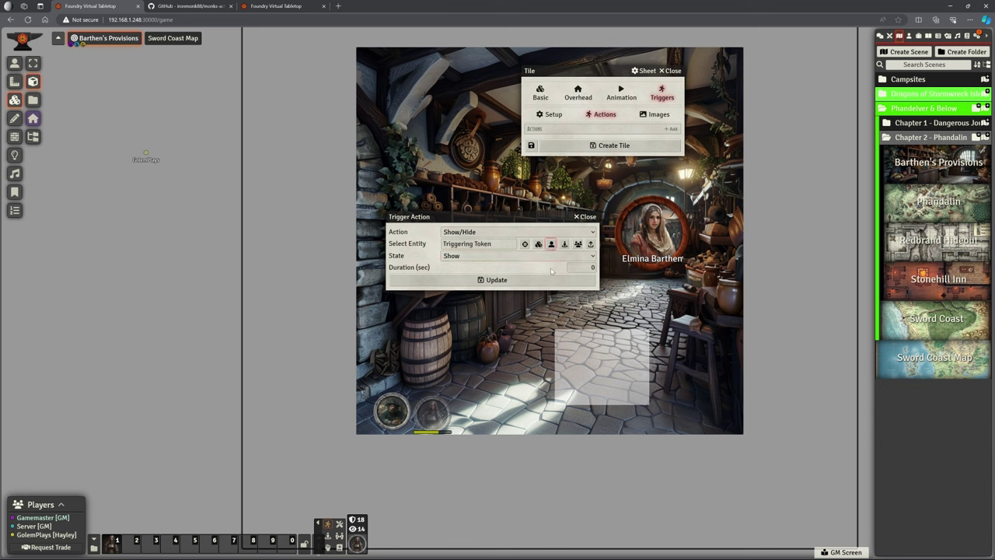
click(551, 279)
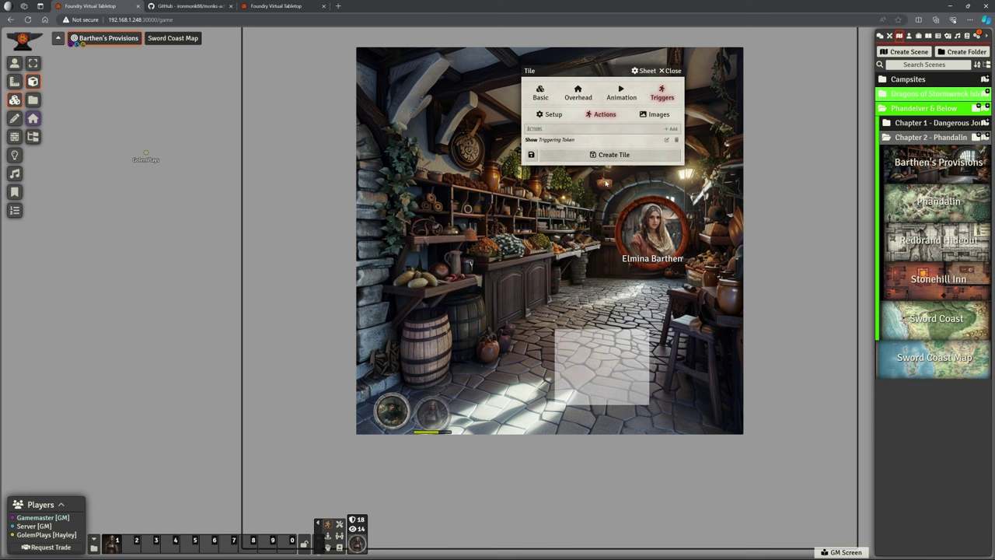
- Create the tile, place it over the two arrival tokens, and stretch it across the full width of the shop floor
click(609, 154)
drag(610, 353, 410, 391)
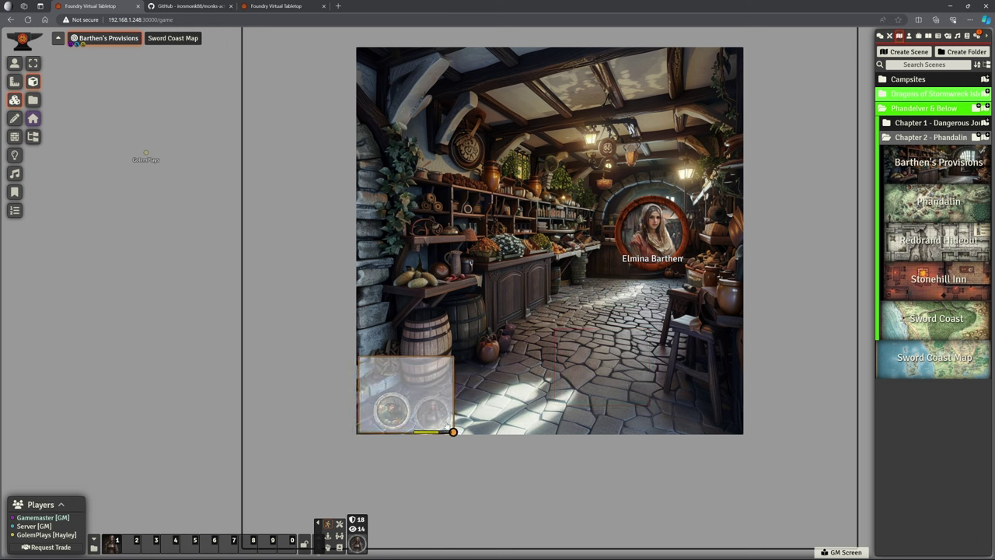
drag(453, 432, 740, 435)
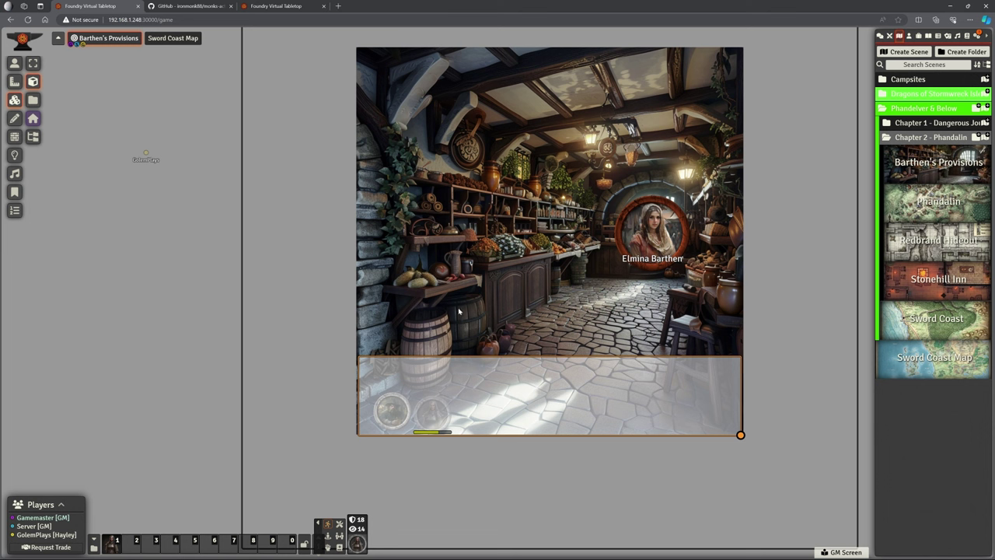
- Check the still-hidden token's controls in the Gamemaster's view, and switch to the player's tab to inspect the shop scene
click(14, 80)
click(14, 62)
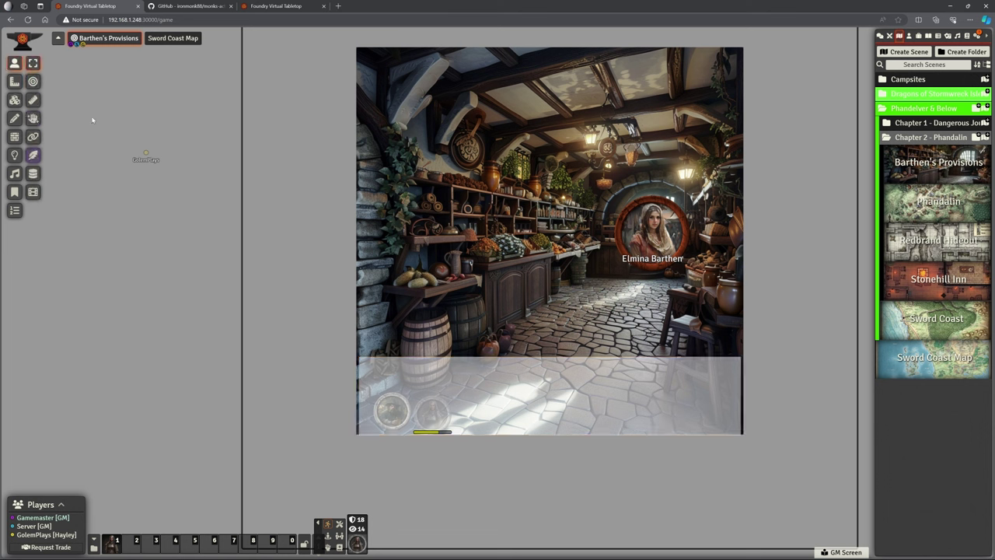
right_click(435, 420)
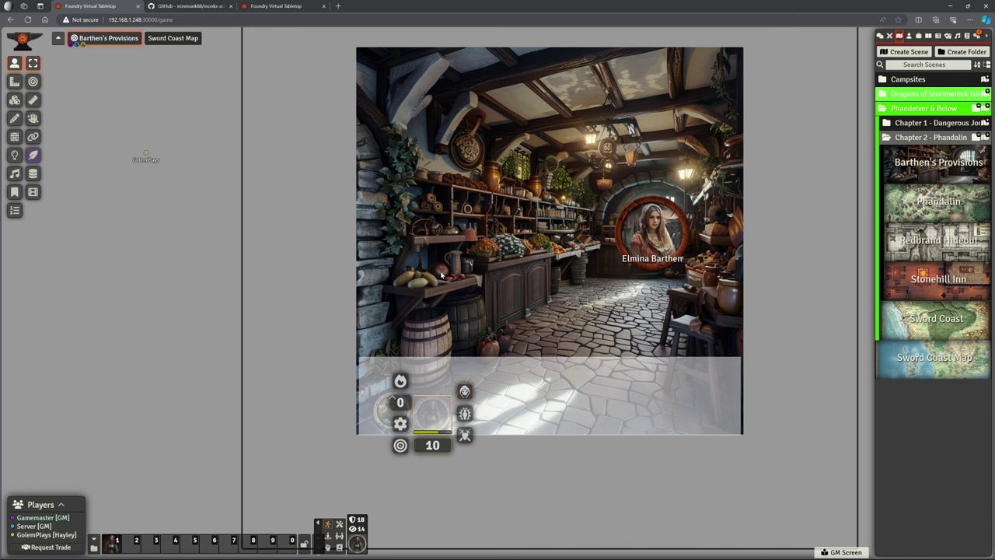
right_click(435, 419)
click(275, 6)
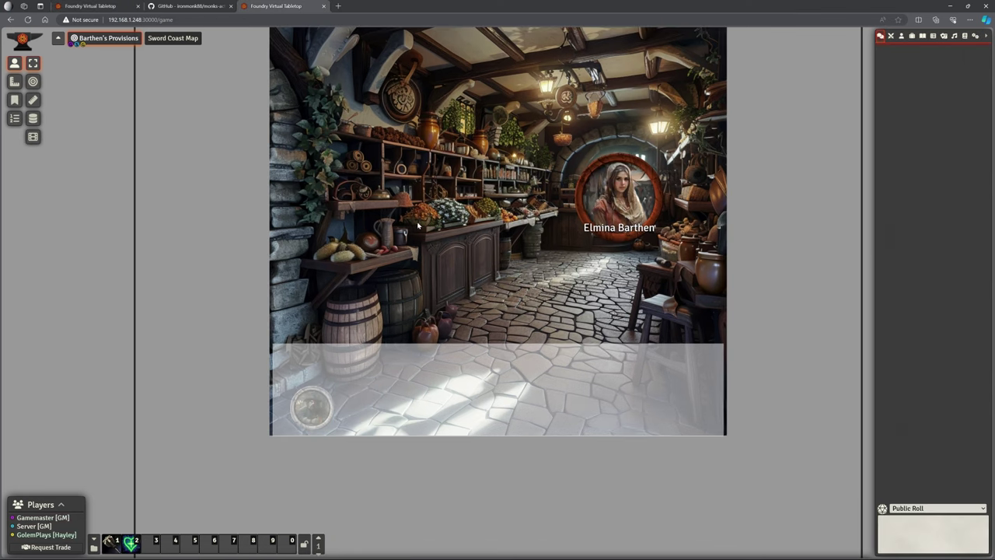
- Activate the Phandalin scene in the Gamemaster's tab, and move the token off the barrel tile onto the road beside it
click(89, 6)
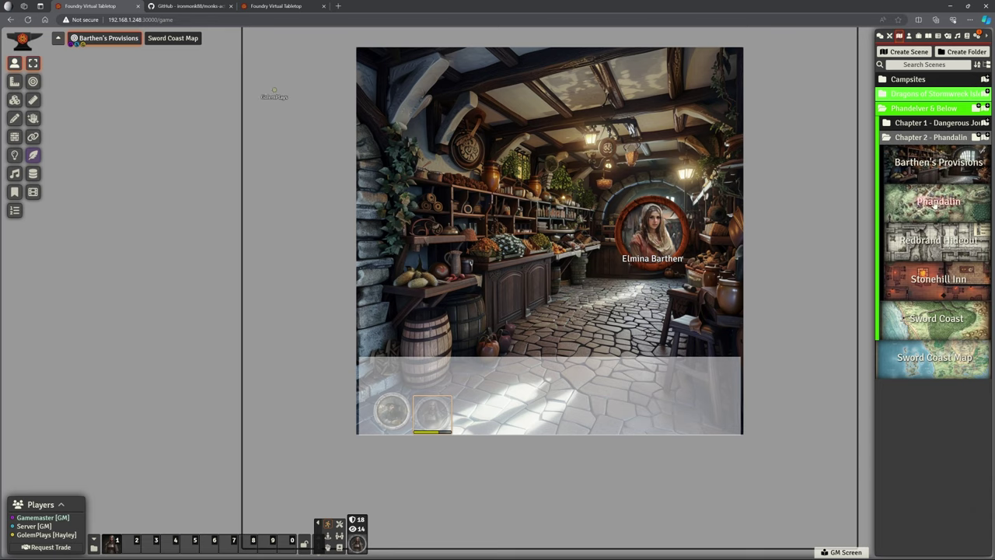
right_click(938, 204)
click(915, 245)
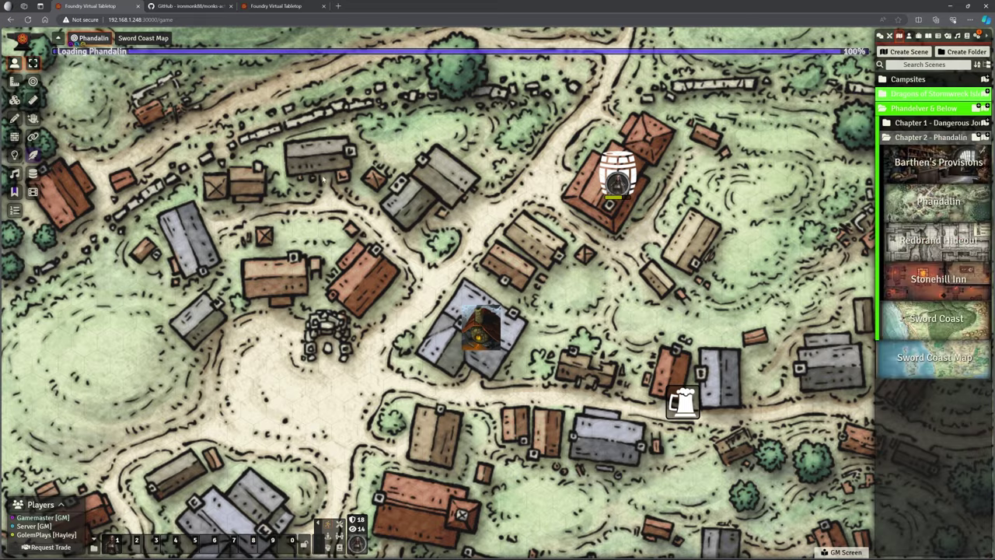
click(278, 6)
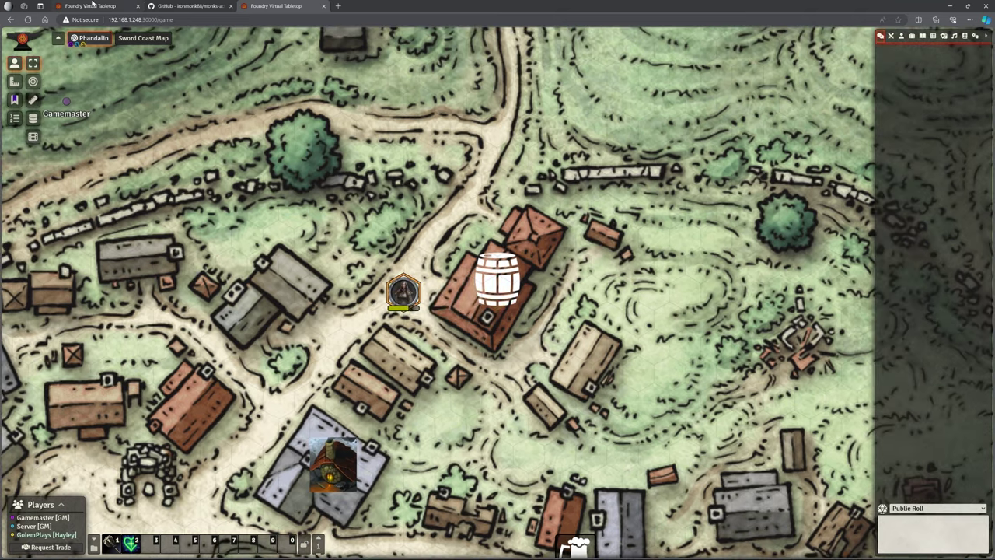
- Return to the Gamemaster's tab and view the Barthen's Provisions scene without activating it
click(89, 6)
click(921, 163)
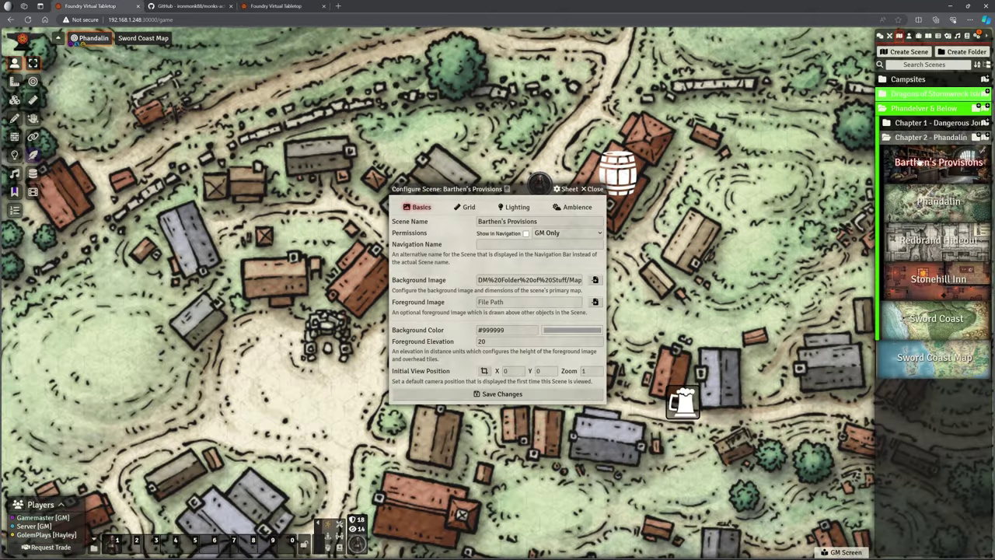
click(604, 189)
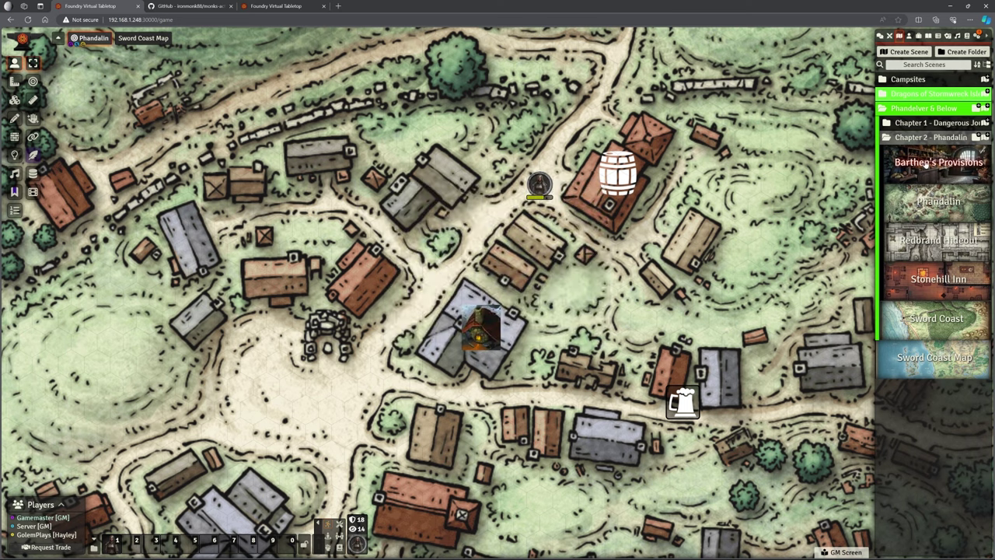
right_click(925, 163)
click(908, 190)
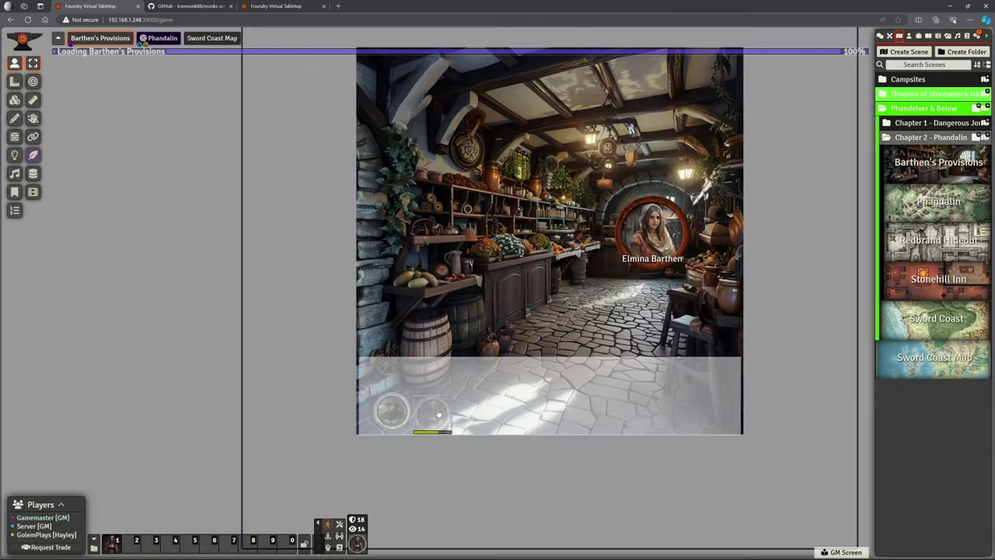
- Check the hidden arrival token on the shop floor, and move the character onto Phandalin's barrel tile from the player's tab
drag(427, 402, 439, 420)
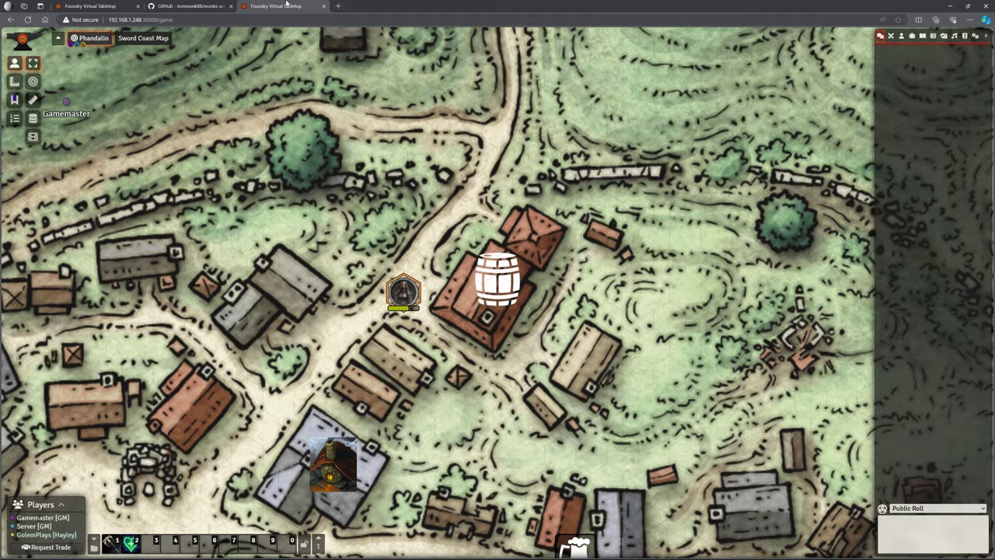
drag(401, 300, 491, 284)
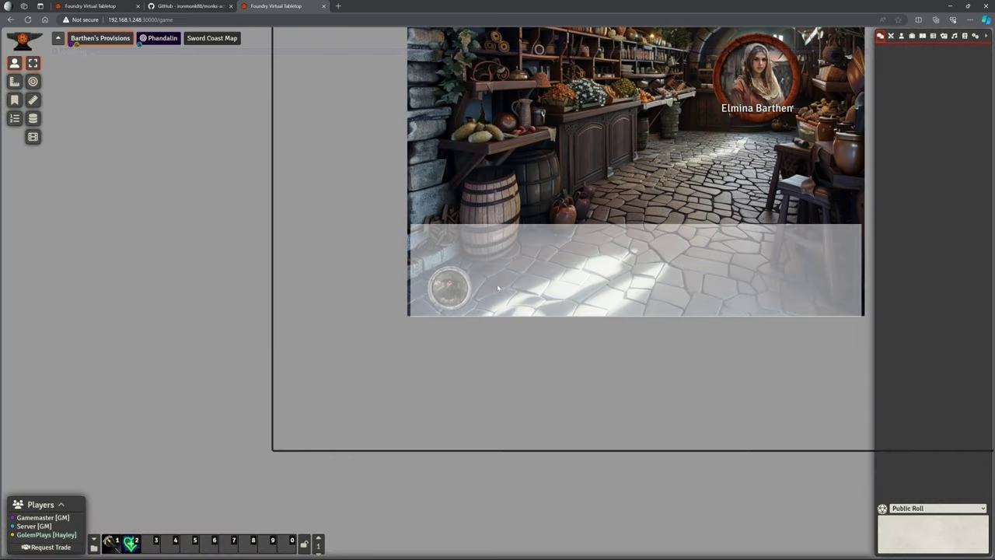